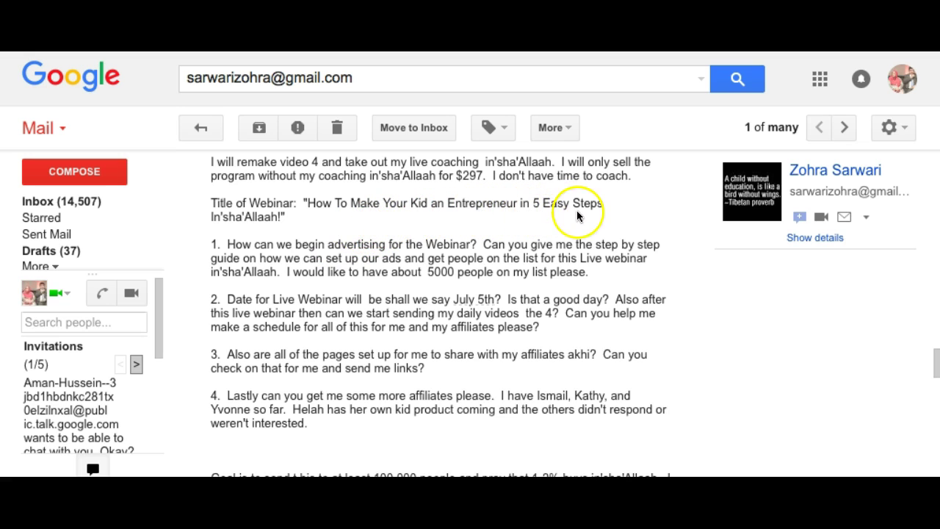
# Leave the webinar-planning email in Gmail and bring up the Adverts Manager Campaigns list.
pyautogui.tripleClick(368, 81)
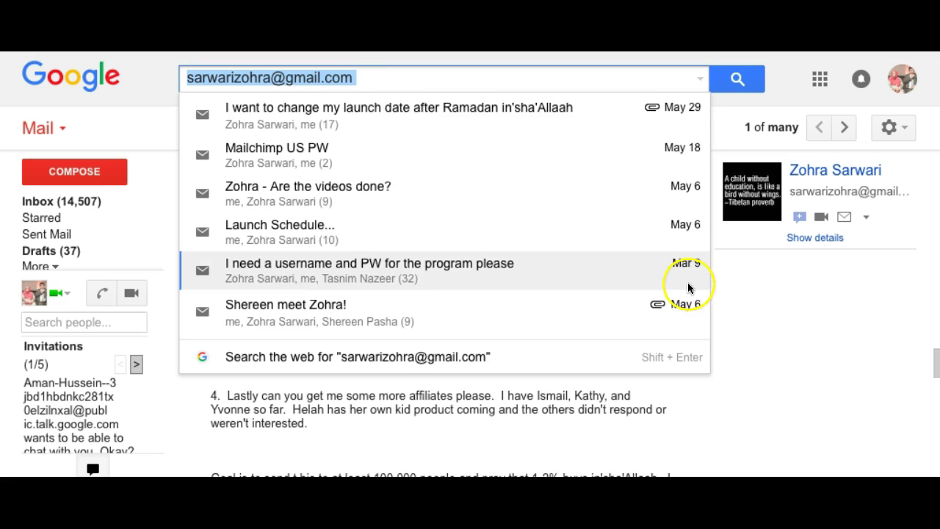
pyautogui.click(789, 357)
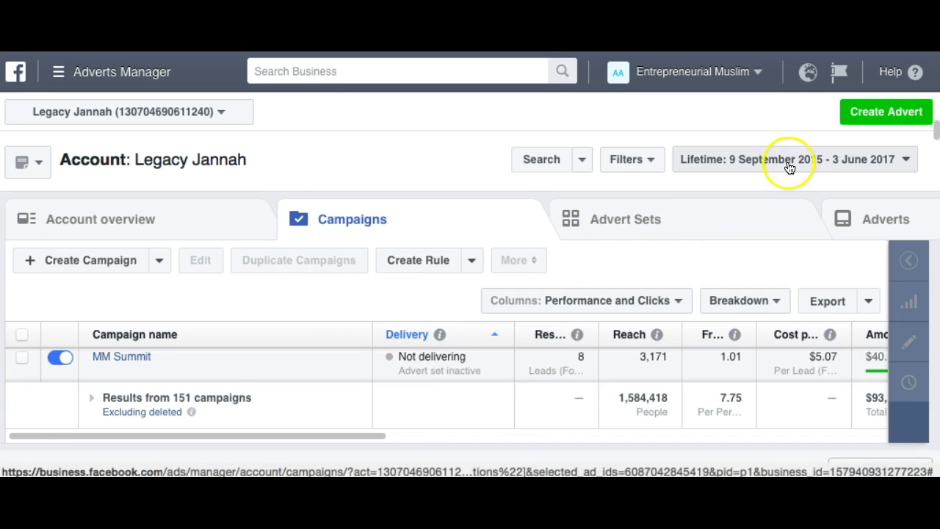
# Return to the Adverts Manager campaigns list through the full ads tools menu.
pyautogui.click(868, 115)
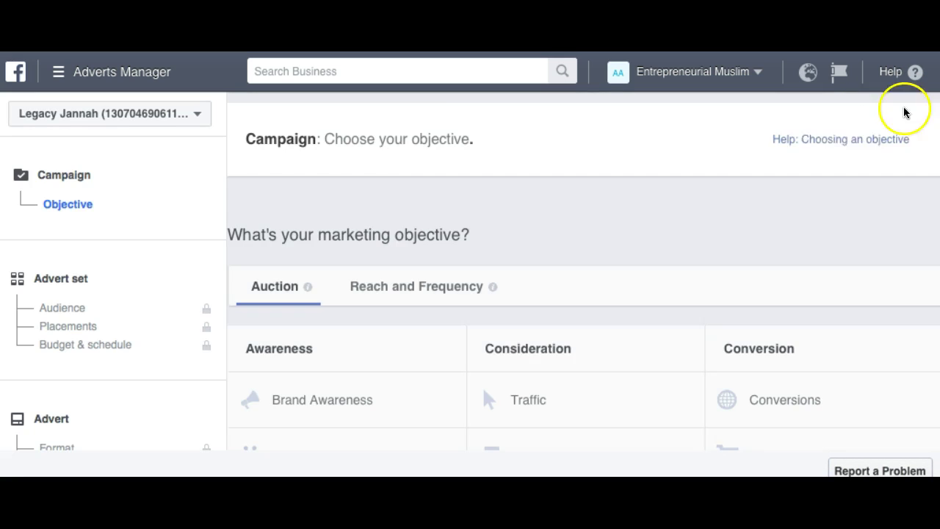
pyautogui.click(59, 73)
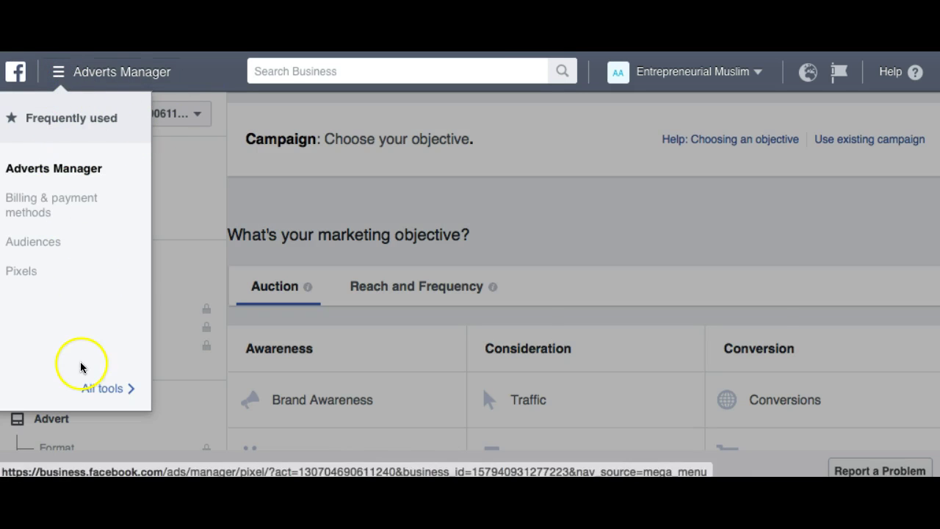
pyautogui.click(88, 387)
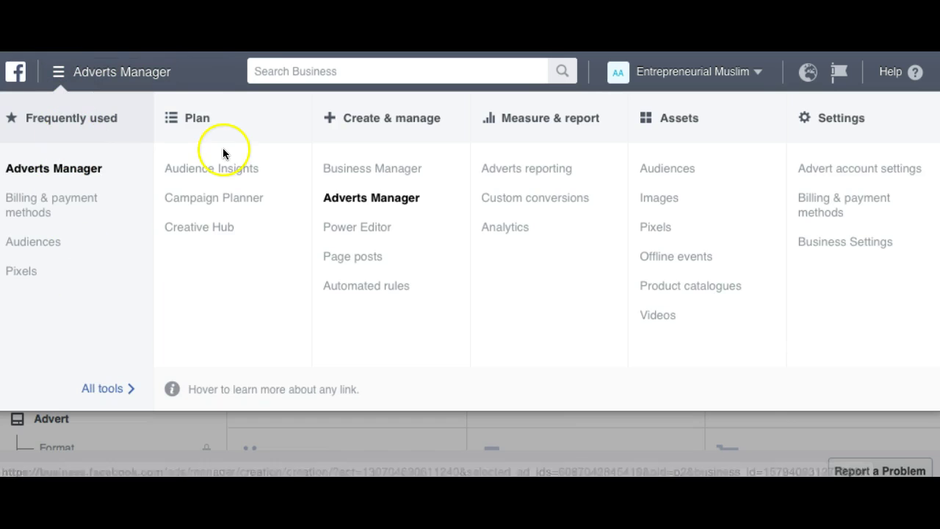
pyautogui.click(352, 192)
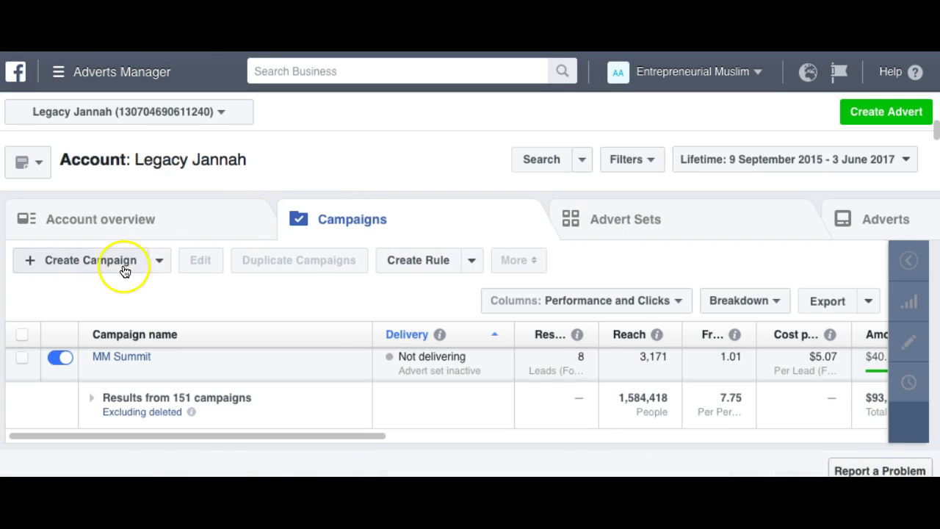
# Create a new campaign with the Traffic objective, rename it, and continue to the advert set.
pyautogui.click(123, 271)
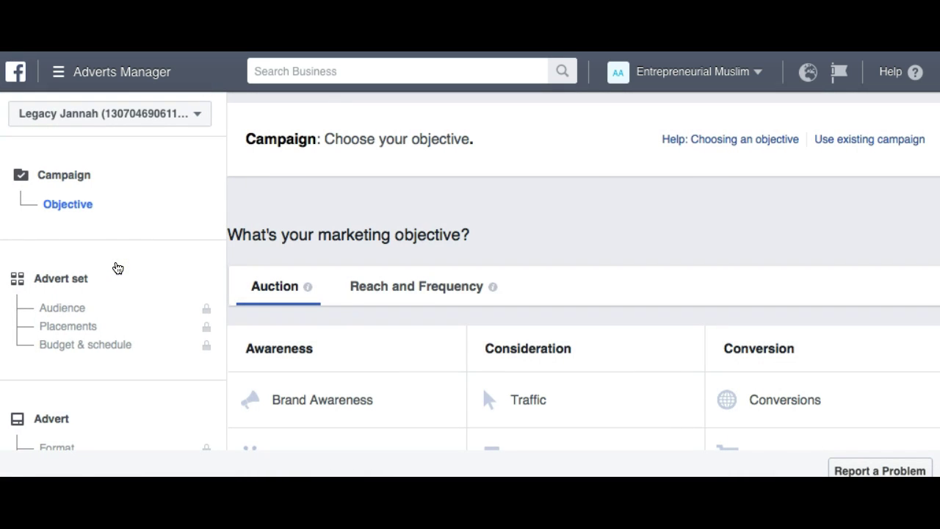
pyautogui.scroll(-1, 607, 260)
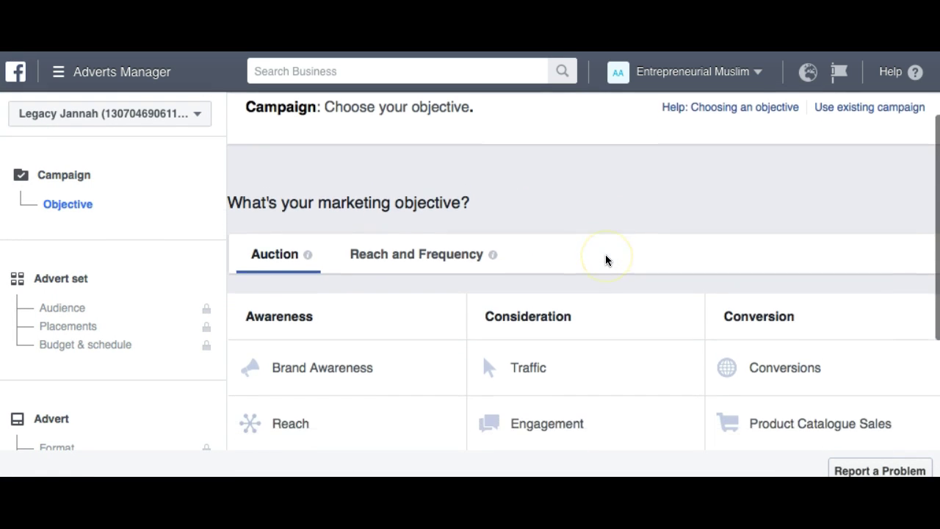
pyautogui.scroll(-2, 606, 260)
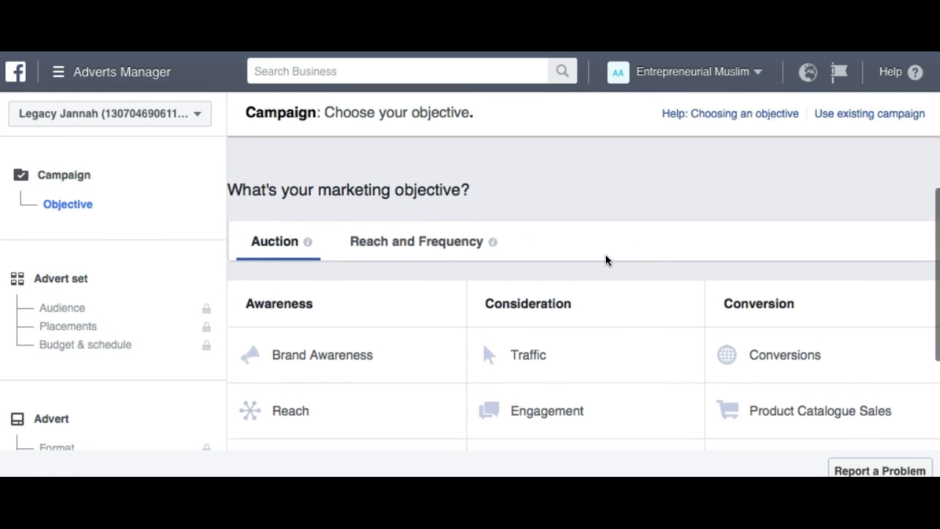
pyautogui.scroll(-3, 605, 260)
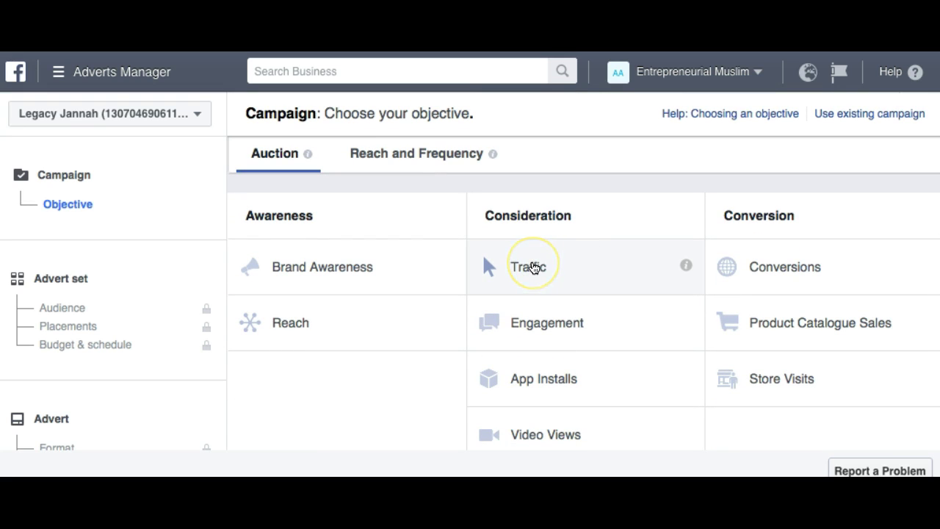
pyautogui.click(533, 267)
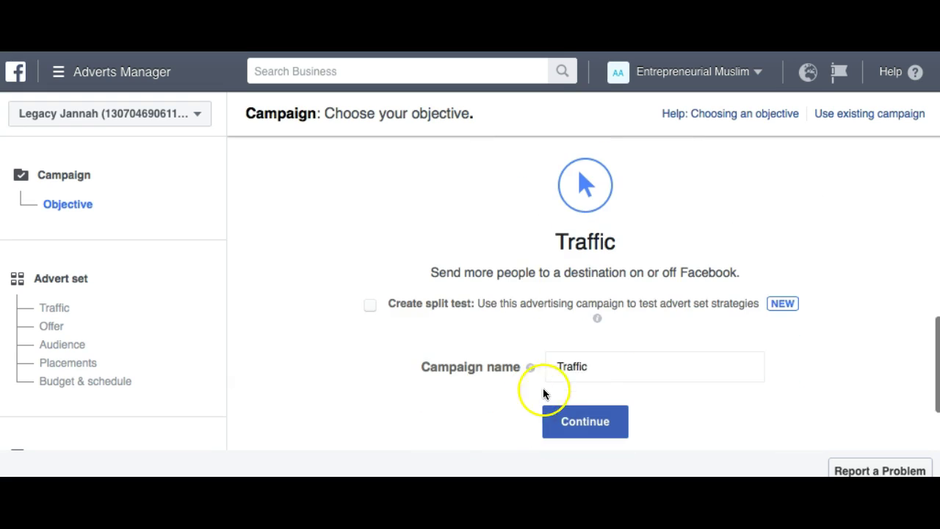
pyautogui.doubleClick(589, 363)
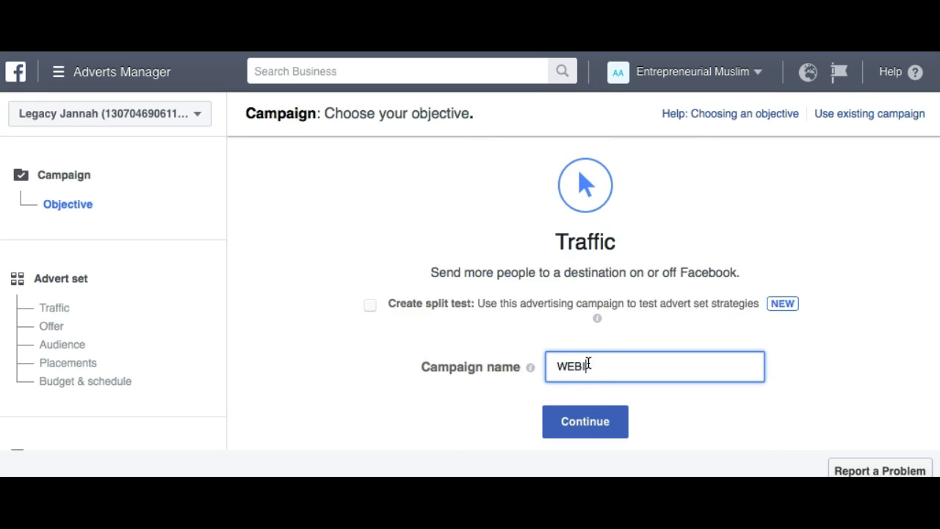
pyautogui.click(584, 419)
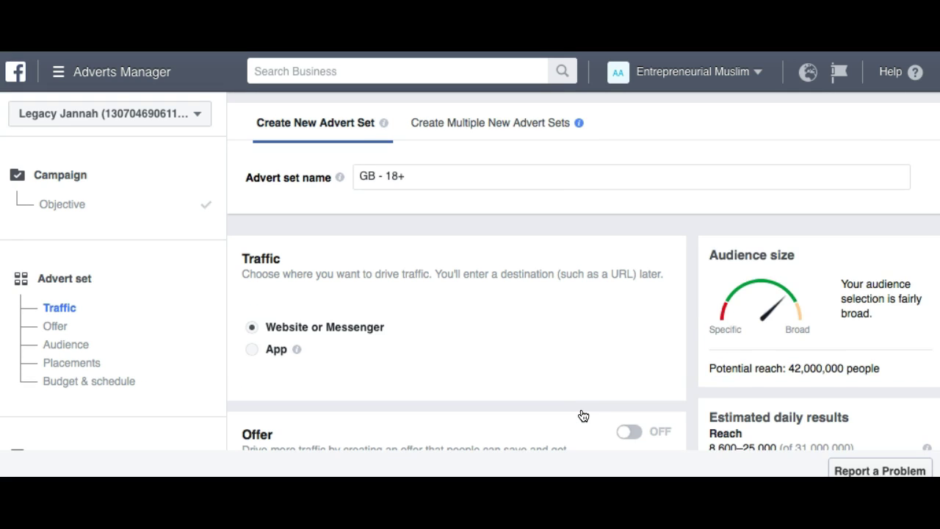
# Add United States and Canada to the advert set's target locations.
pyautogui.scroll(-1, 350, 344)
pyautogui.scroll(-5, 349, 342)
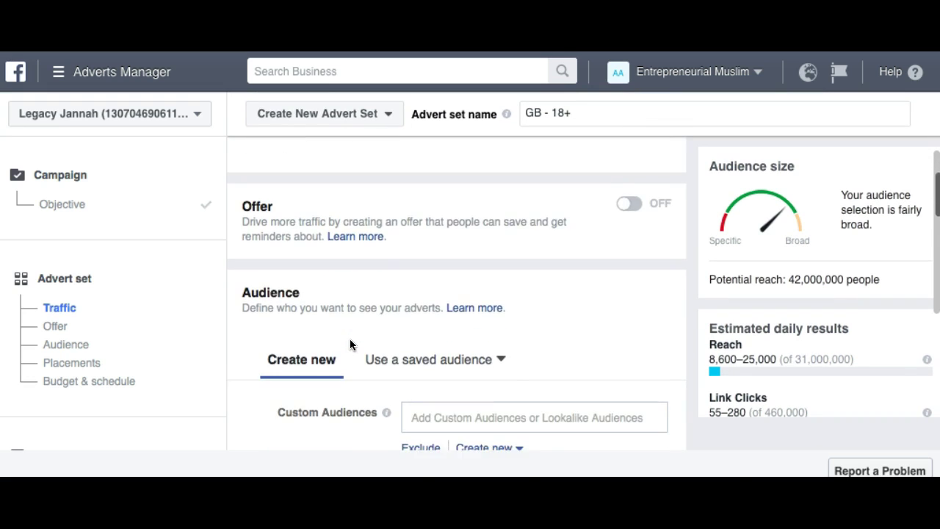
pyautogui.scroll(-1, 326, 311)
pyautogui.scroll(-2, 414, 368)
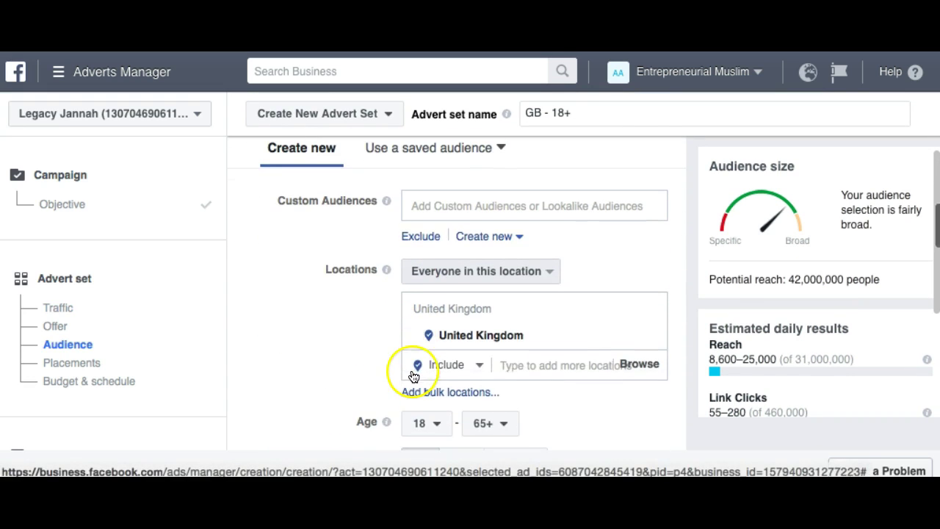
pyautogui.click(530, 362)
pyautogui.write('un')
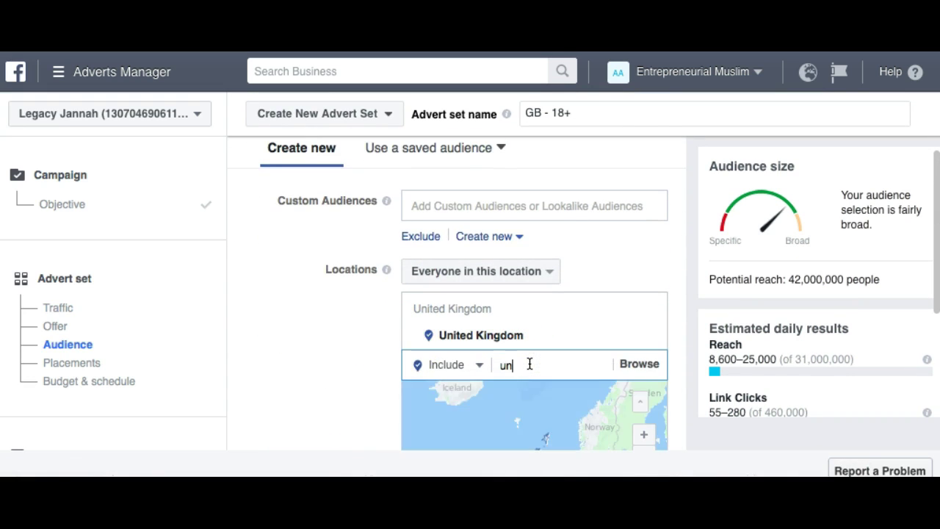
pyautogui.write('ited')
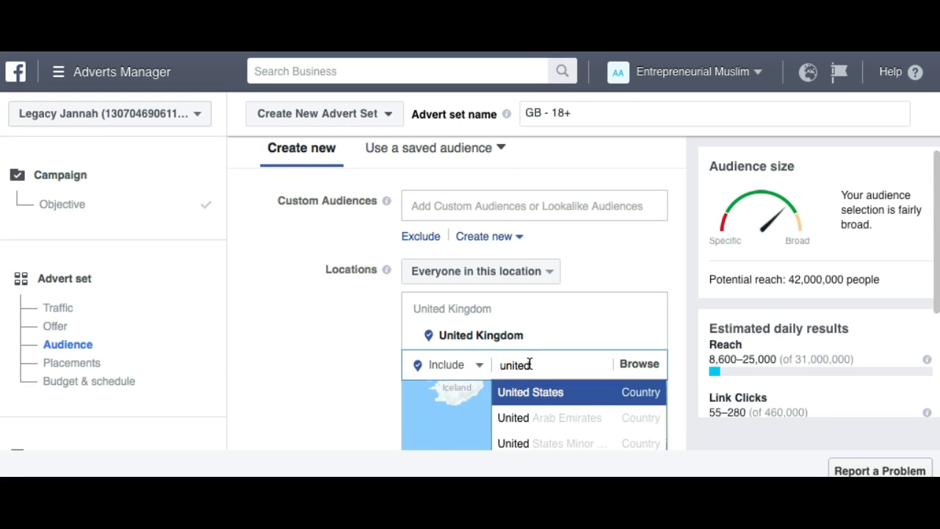
pyautogui.press('Return')
pyautogui.write('canada')
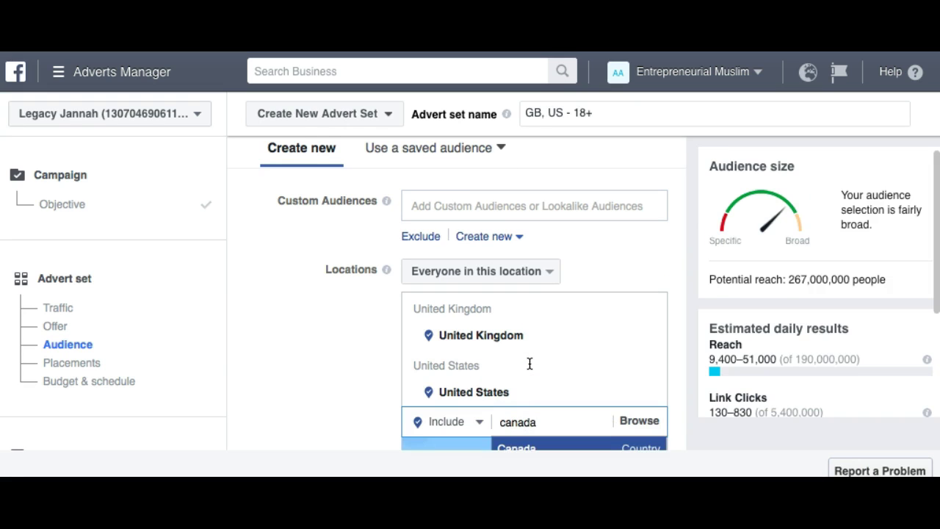
pyautogui.press('Return')
pyautogui.click(300, 319)
# Set the minimum audience age to 30, keeping the maximum at 65+.
pyautogui.scroll(-5, 296, 324)
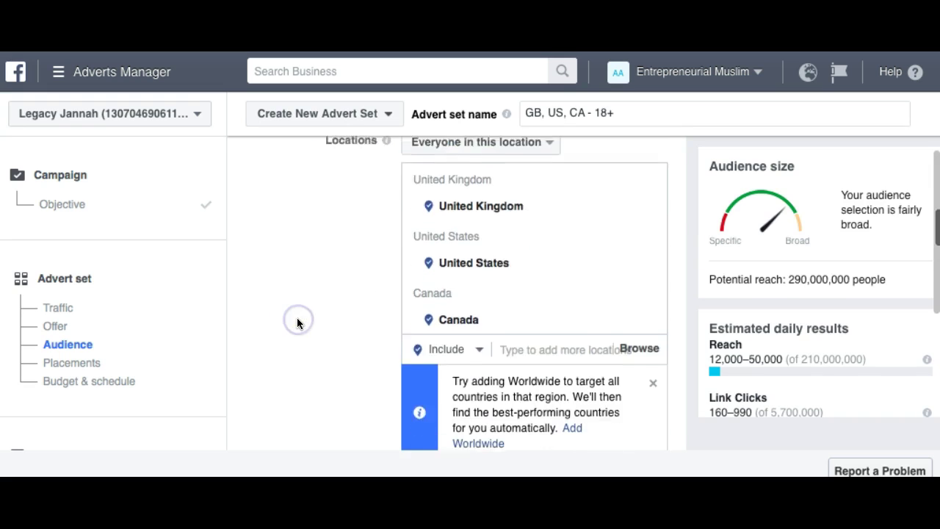
pyautogui.scroll(-3, 296, 323)
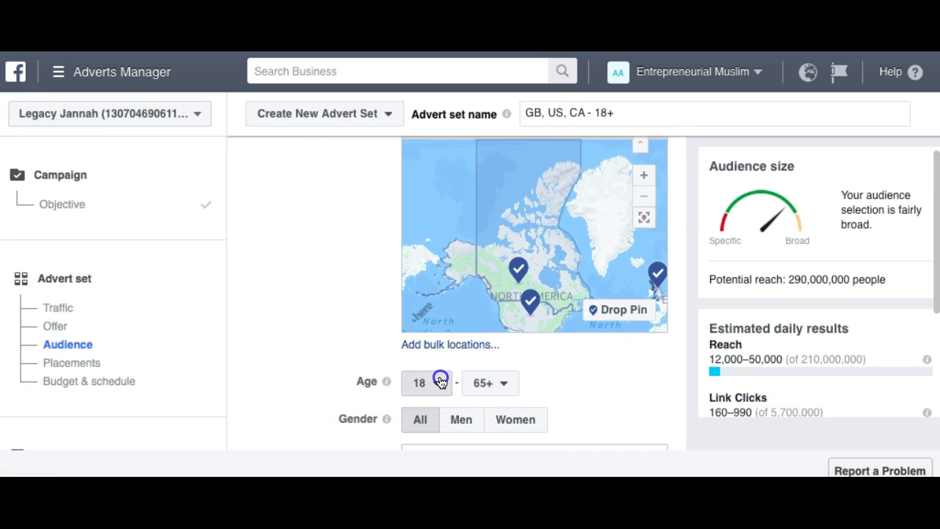
pyautogui.click(438, 382)
pyautogui.scroll(-5, 435, 337)
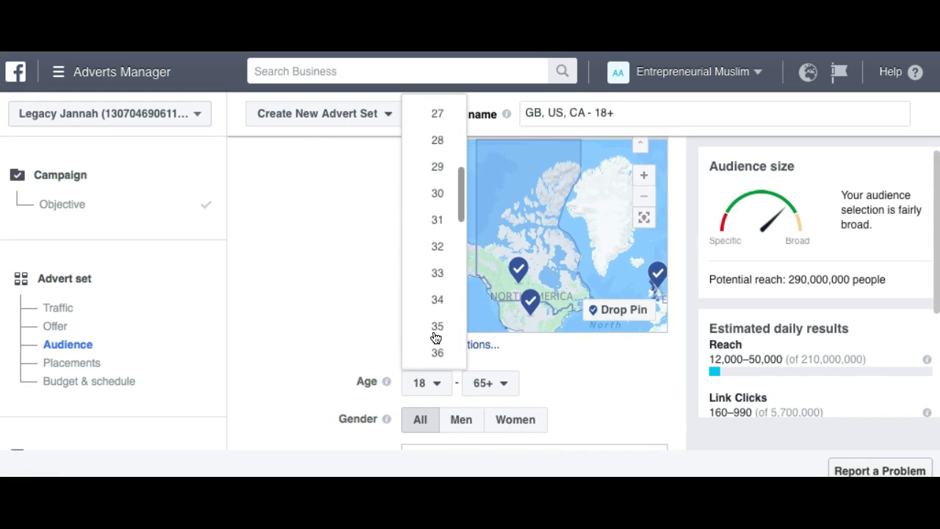
pyautogui.click(432, 193)
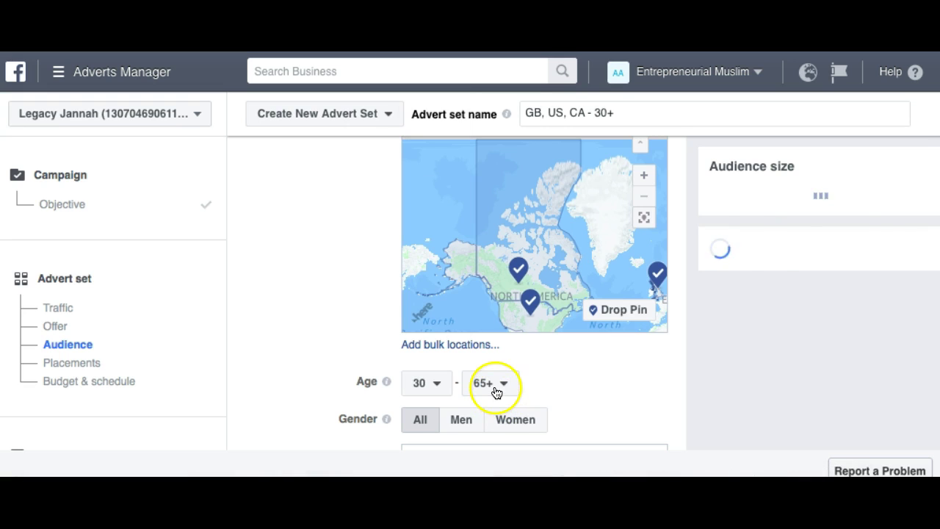
pyautogui.scroll(-3, 358, 346)
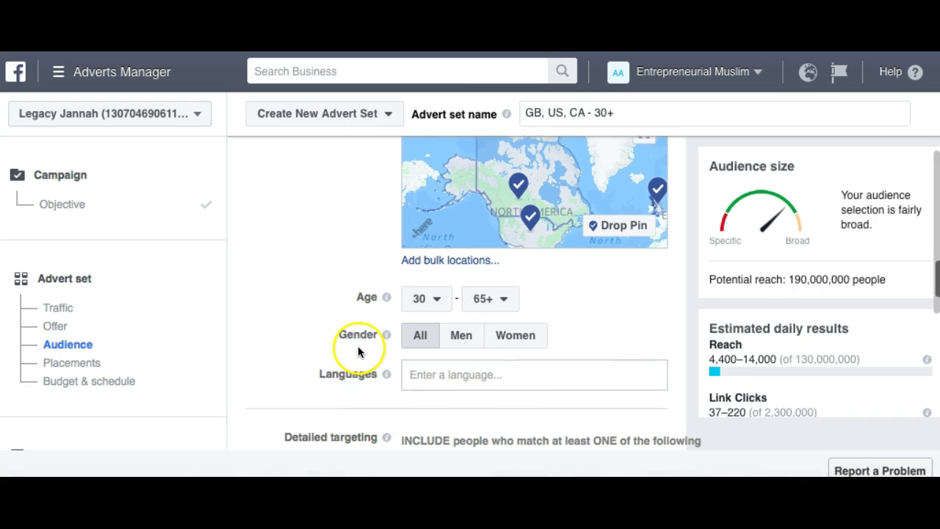
pyautogui.scroll(-3, 454, 343)
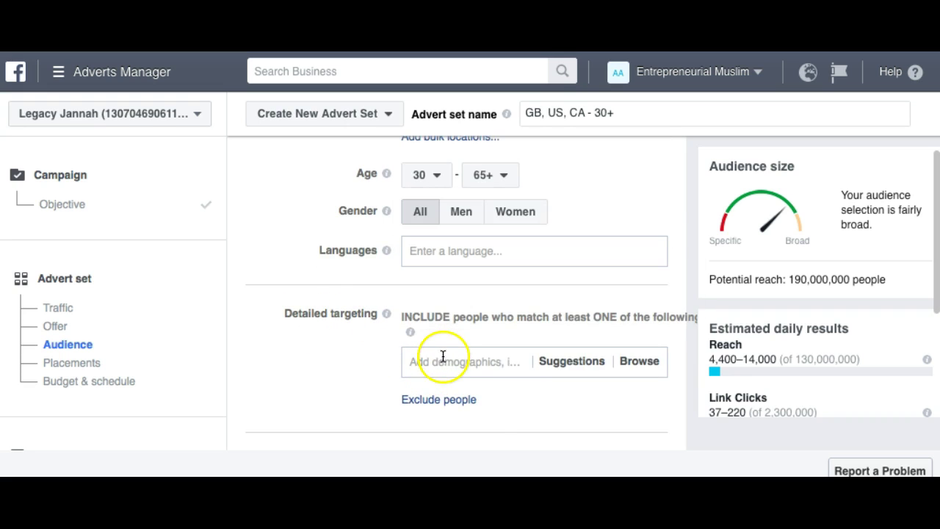
# Add Yasmin Mogahed as a detailed-targeting interest, replacing a wrongly added suggestion.
pyautogui.click(443, 359)
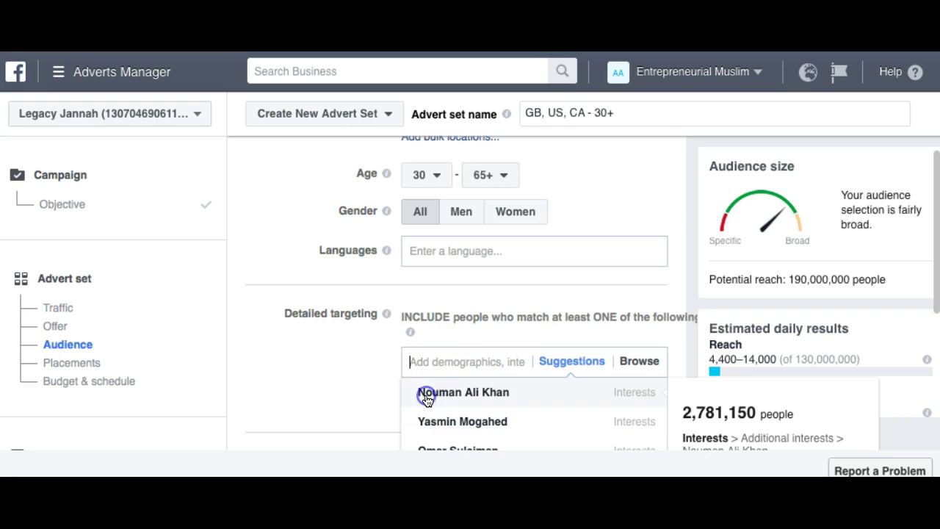
pyautogui.click(426, 397)
pyautogui.scroll(-2, 338, 389)
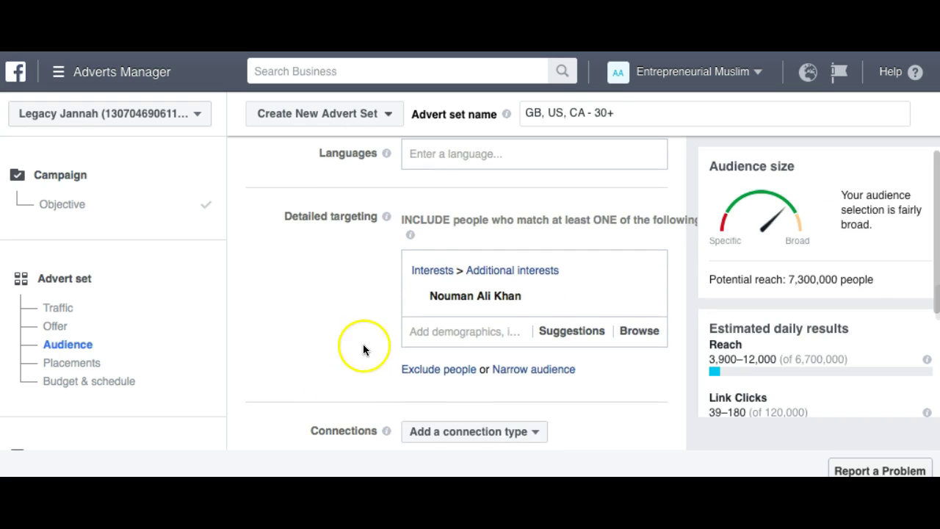
pyautogui.moveTo(559, 296)
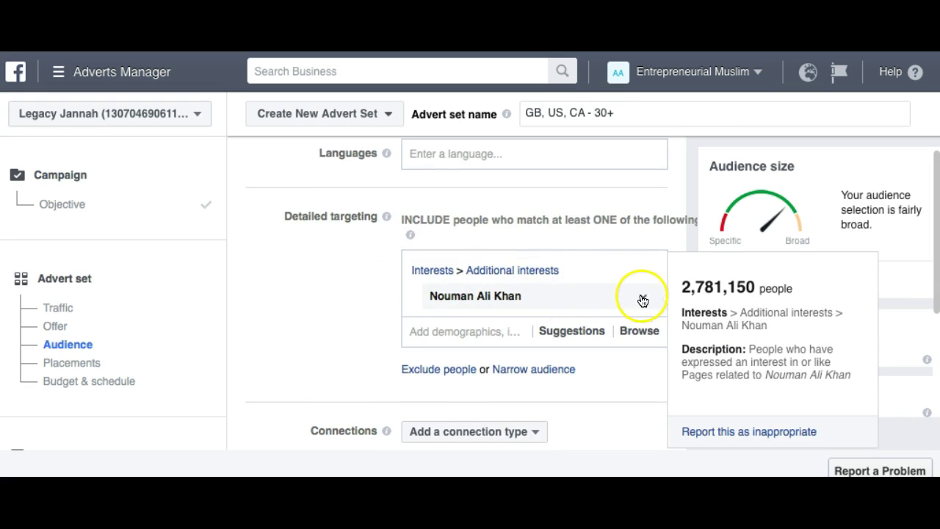
pyautogui.click(641, 297)
pyautogui.click(468, 265)
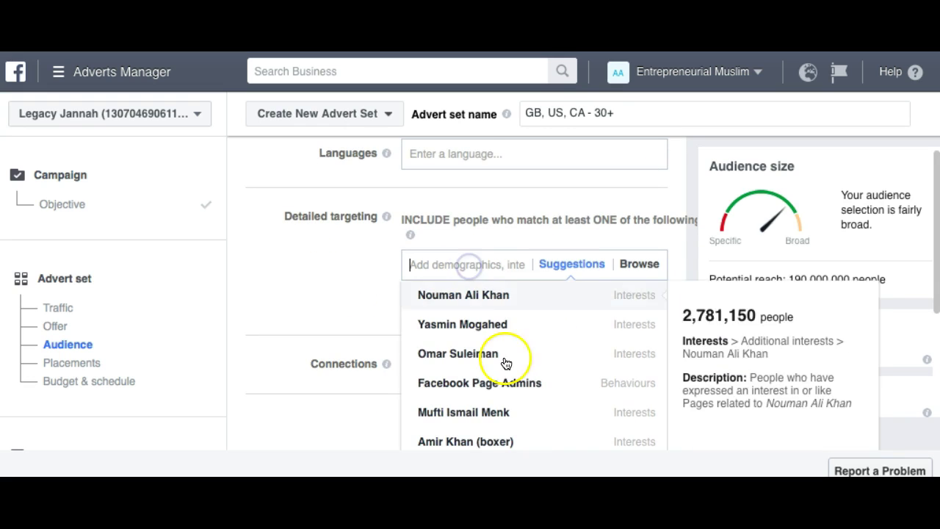
pyautogui.click(470, 335)
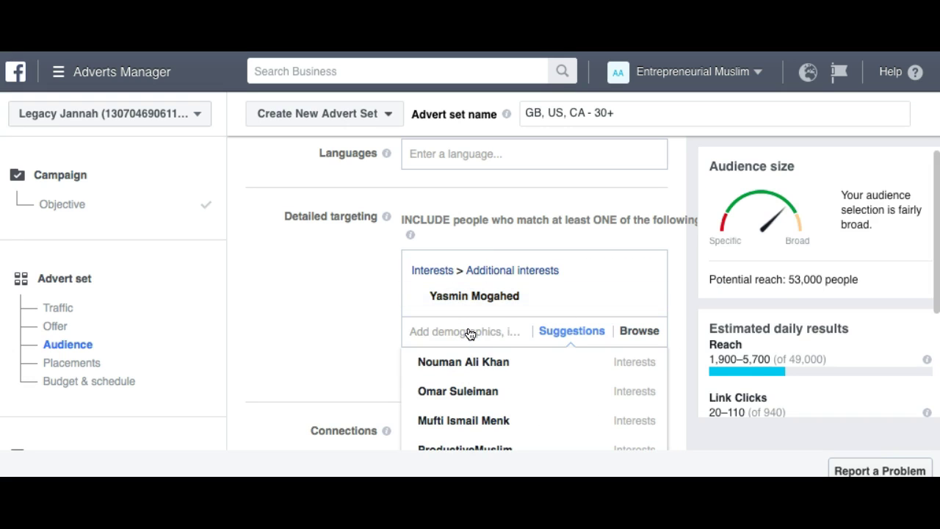
# Add Bayyinah as a second interest and close the suggestions list.
pyautogui.click(221, 309)
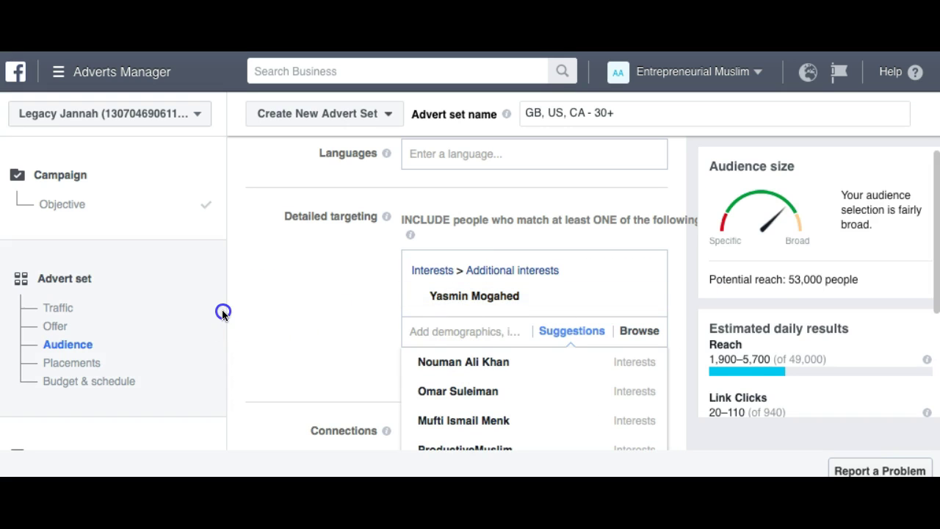
pyautogui.scroll(-10, 237, 342)
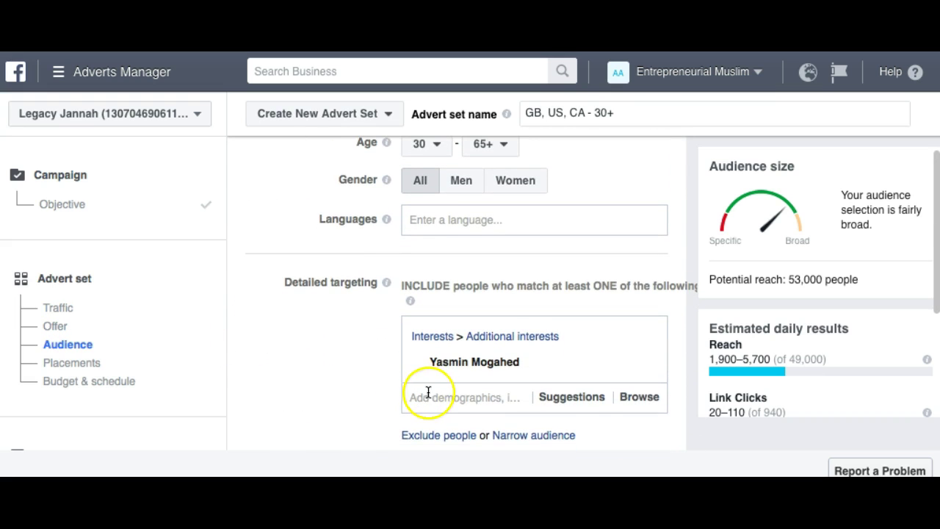
pyautogui.click(431, 394)
pyautogui.scroll(-3, 287, 414)
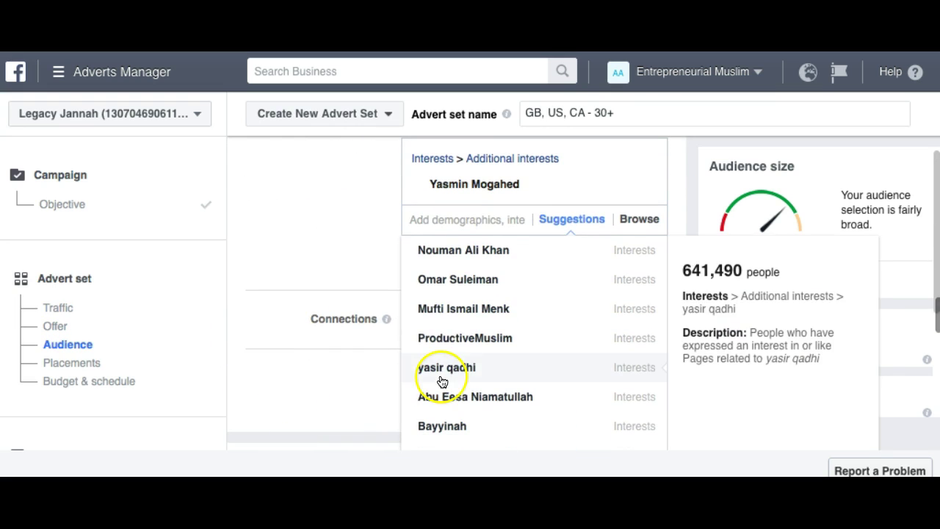
pyautogui.click(447, 423)
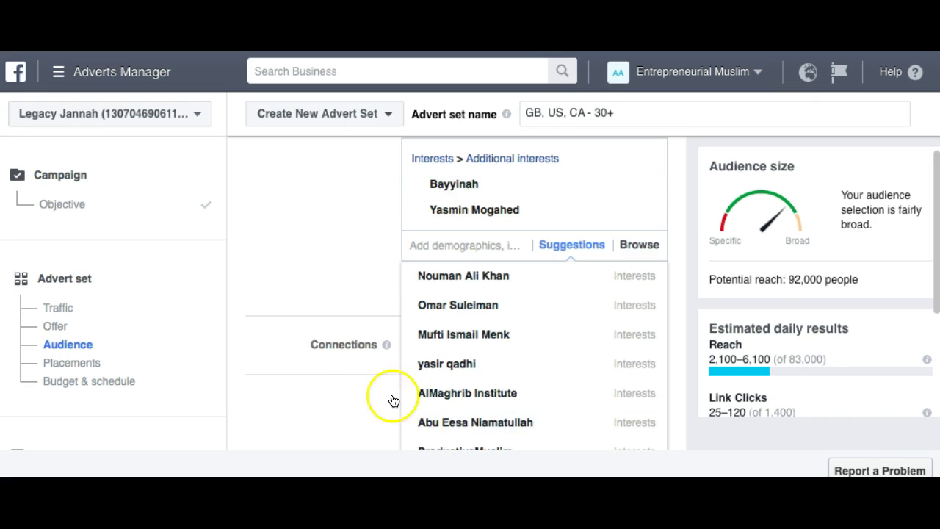
pyautogui.click(295, 260)
pyautogui.scroll(-3, 293, 248)
pyautogui.scroll(-1, 293, 253)
pyautogui.scroll(-1, 293, 253)
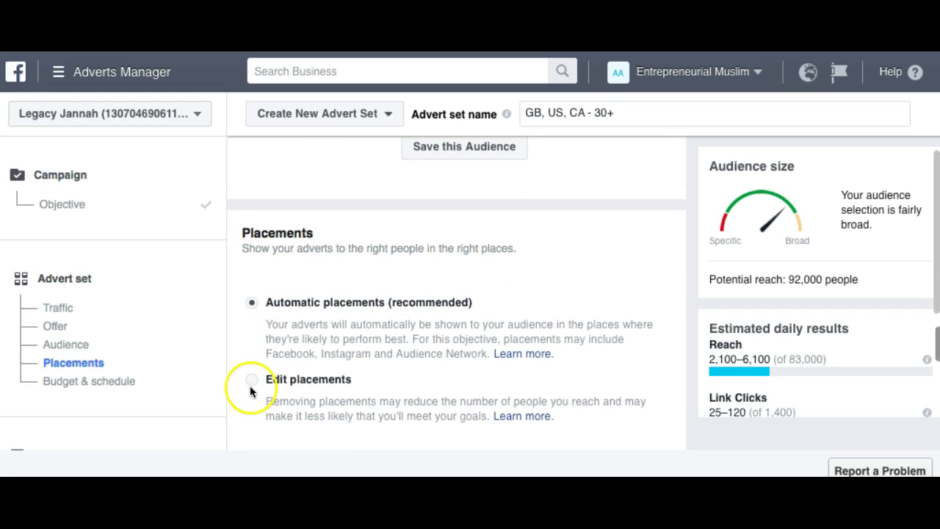
# Switch to manual placements and remove Instagram and Audience Network.
pyautogui.click(251, 379)
pyautogui.scroll(-2, 252, 387)
pyautogui.scroll(-3, 252, 387)
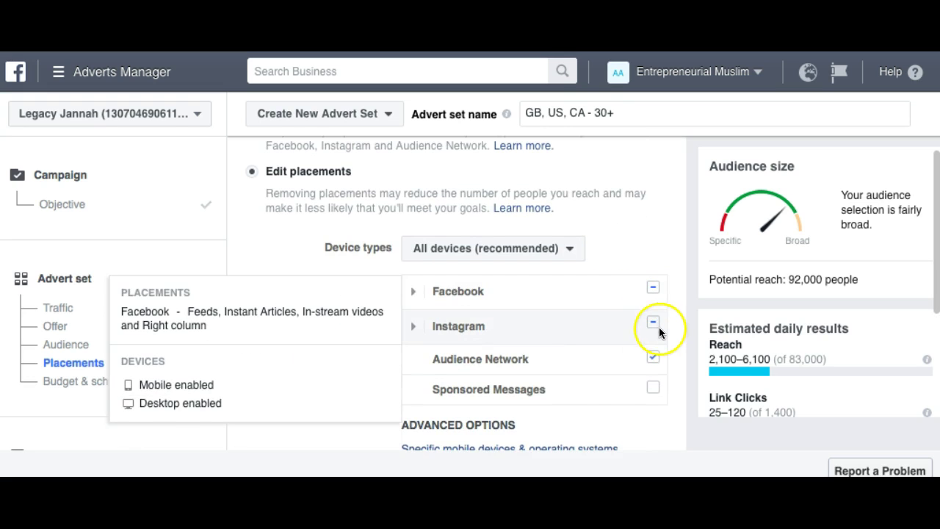
pyautogui.click(653, 321)
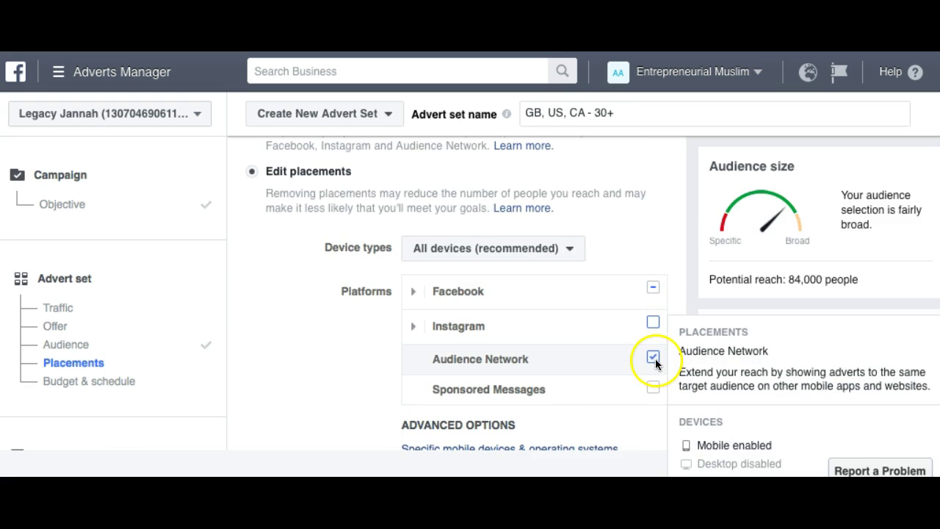
pyautogui.click(653, 357)
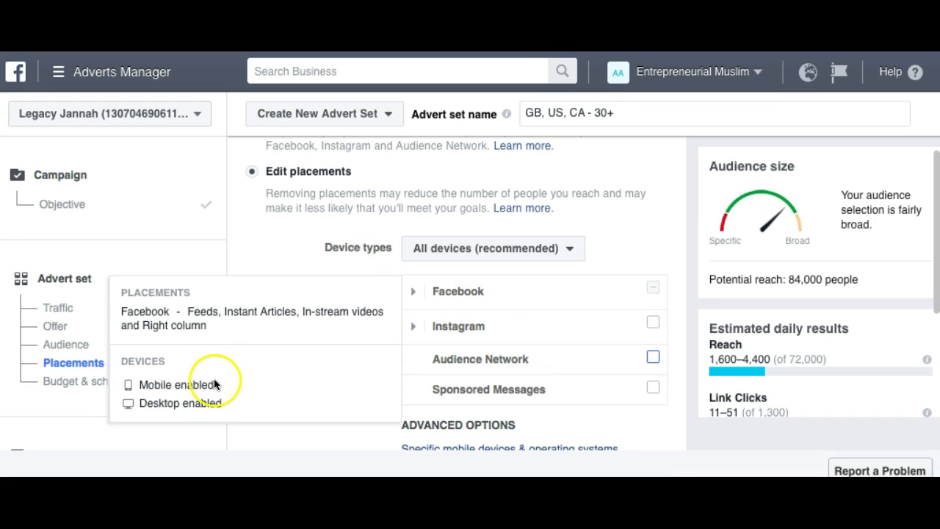
# Within Facebook placements keep only Feeds, unticking Instant Articles and Right column.
pyautogui.click(416, 293)
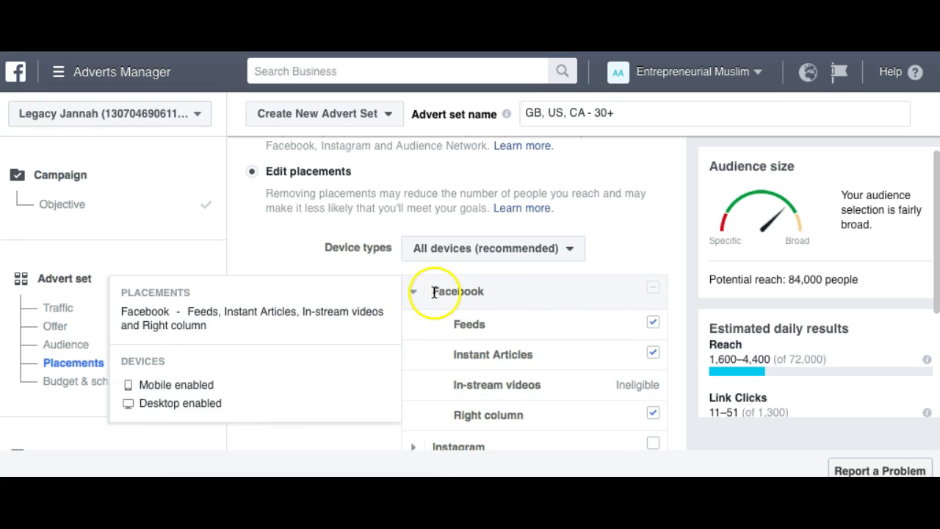
pyautogui.click(413, 294)
pyautogui.click(413, 293)
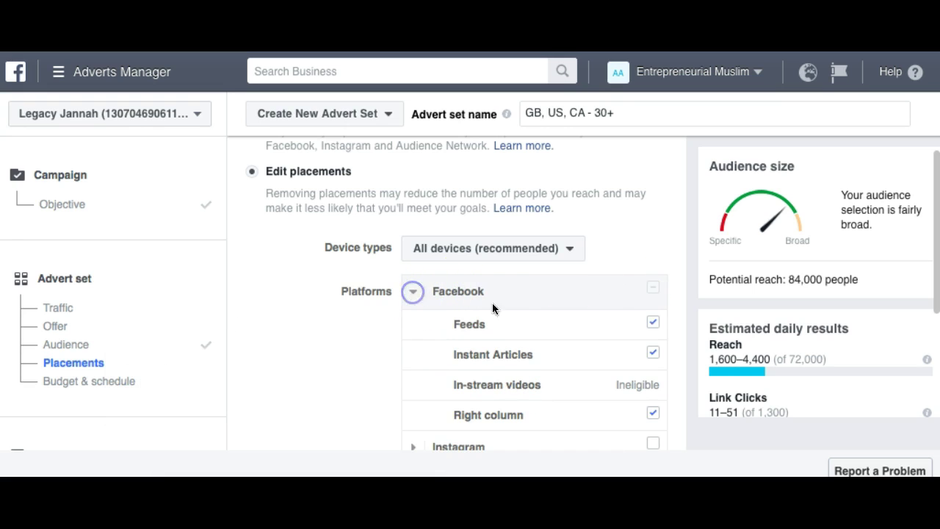
pyautogui.click(654, 292)
pyautogui.click(653, 323)
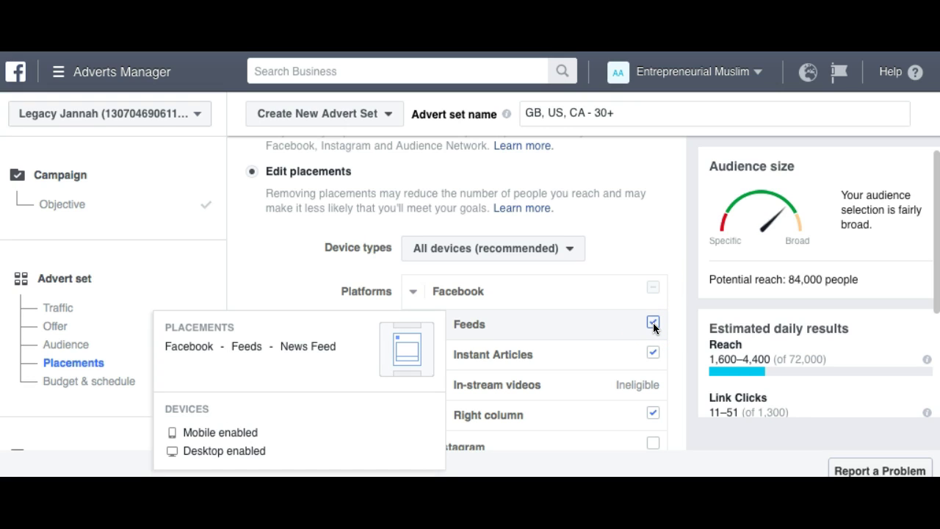
pyautogui.click(402, 327)
pyautogui.click(654, 354)
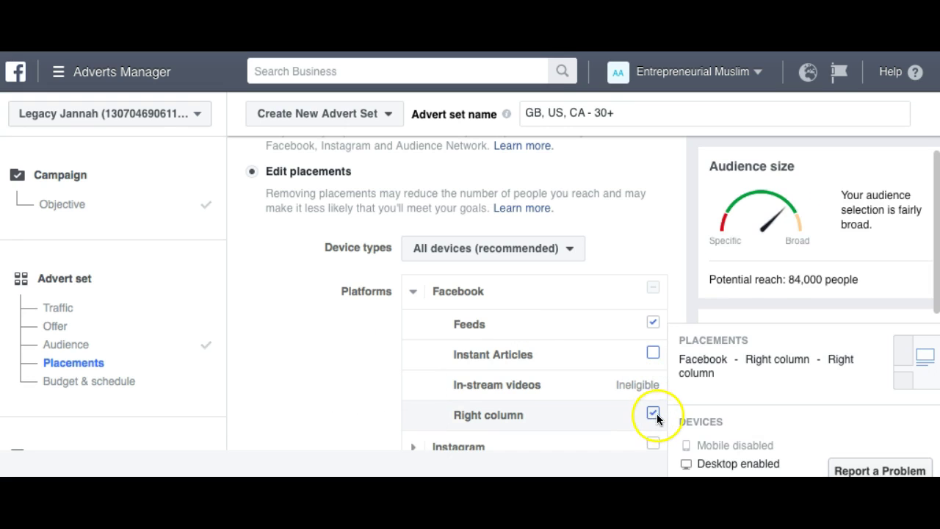
pyautogui.click(653, 414)
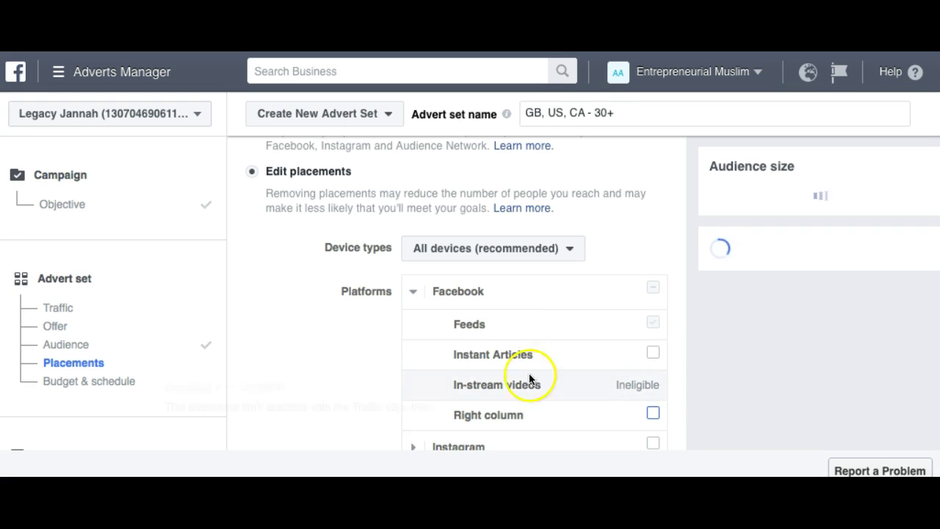
pyautogui.moveTo(490, 351)
pyautogui.moveTo(431, 328)
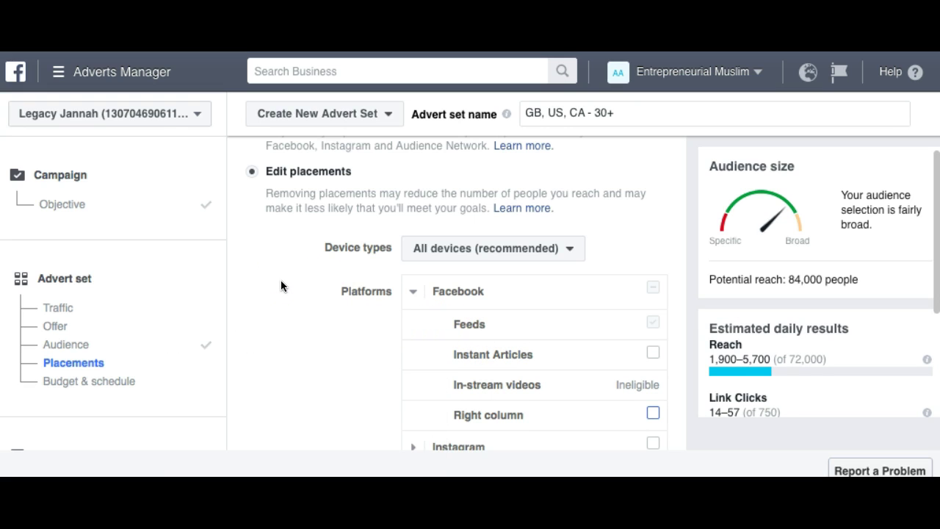
pyautogui.scroll(-1, 302, 312)
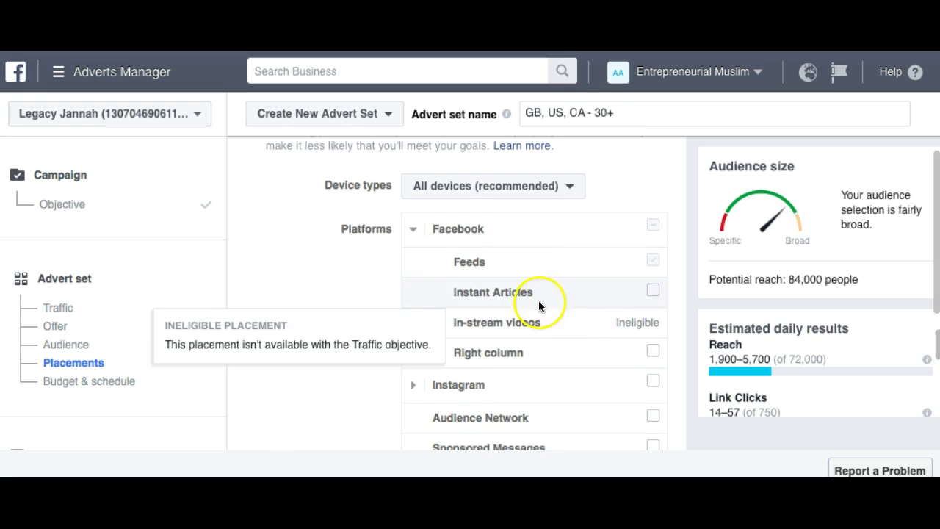
pyautogui.click(415, 234)
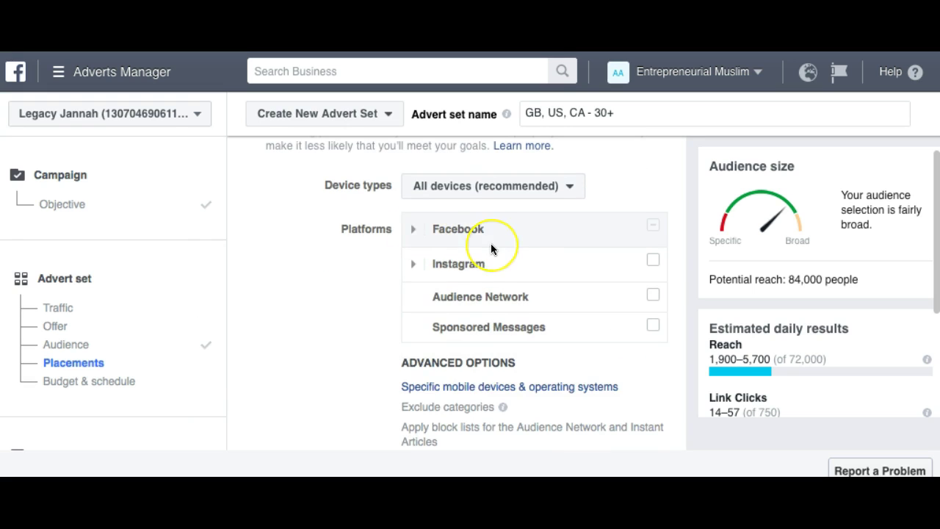
# Set the daily budget to $25.00 and continue past the advert set settings.
pyautogui.scroll(-4, 491, 243)
pyautogui.doubleClick(554, 339)
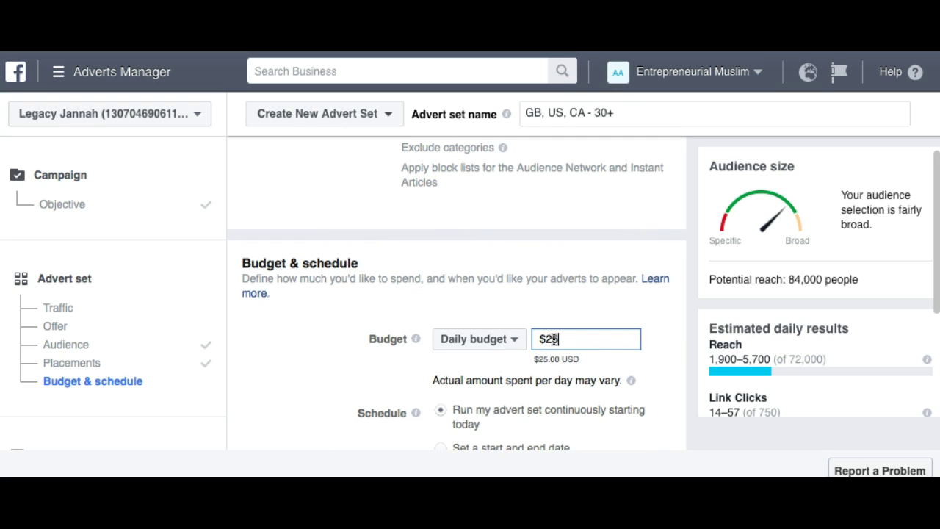
pyautogui.click(243, 324)
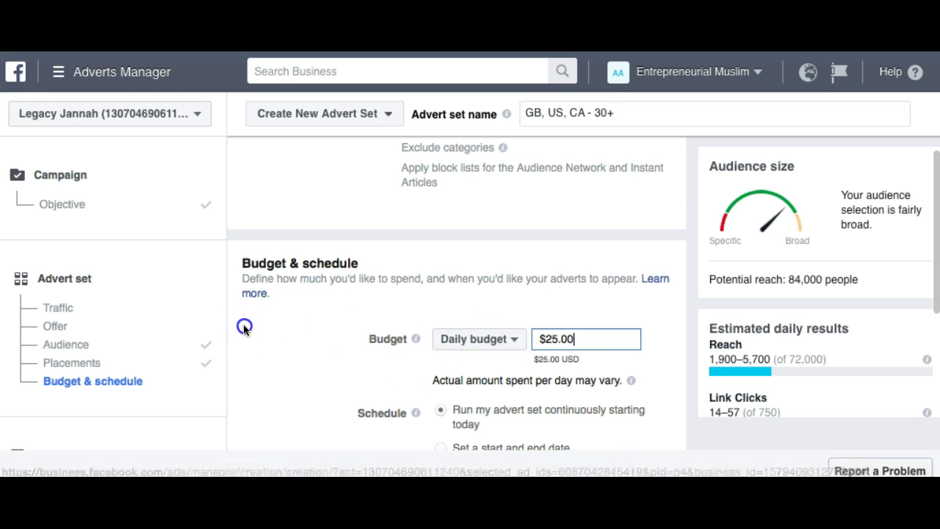
pyautogui.scroll(-3, 243, 324)
pyautogui.scroll(-1, 243, 324)
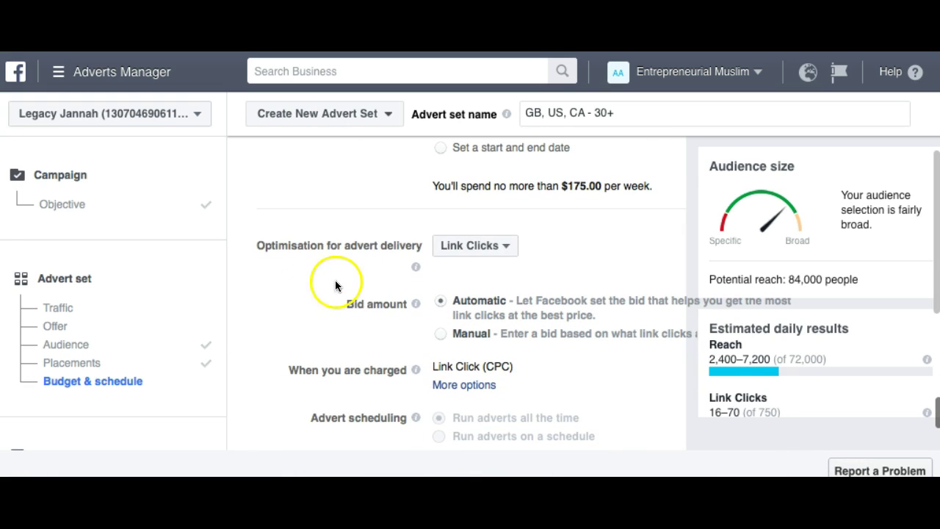
pyautogui.scroll(-1, 469, 319)
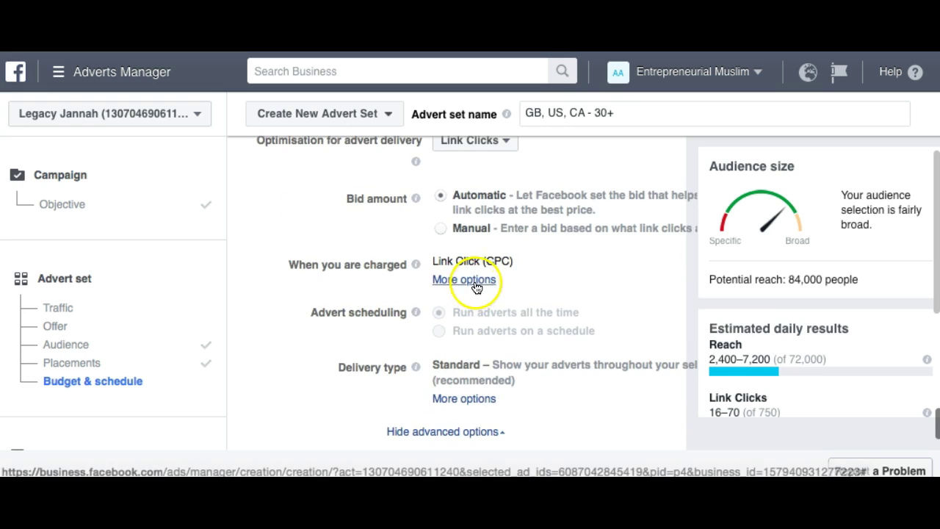
pyautogui.scroll(-1, 519, 272)
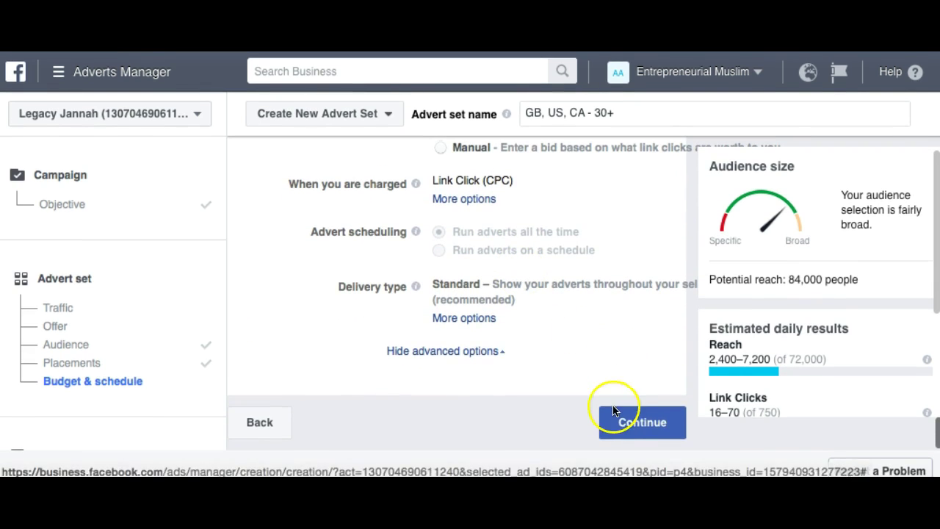
pyautogui.click(626, 424)
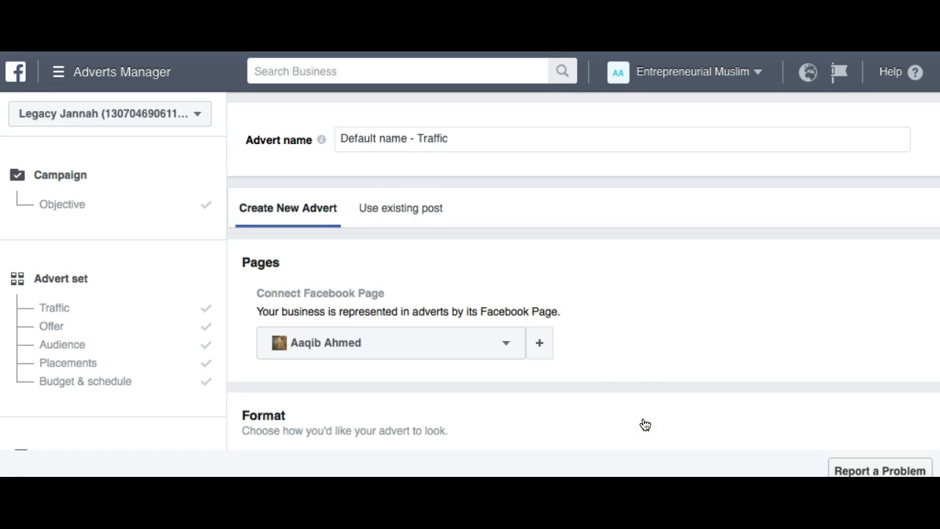
pyautogui.scroll(-1, 590, 337)
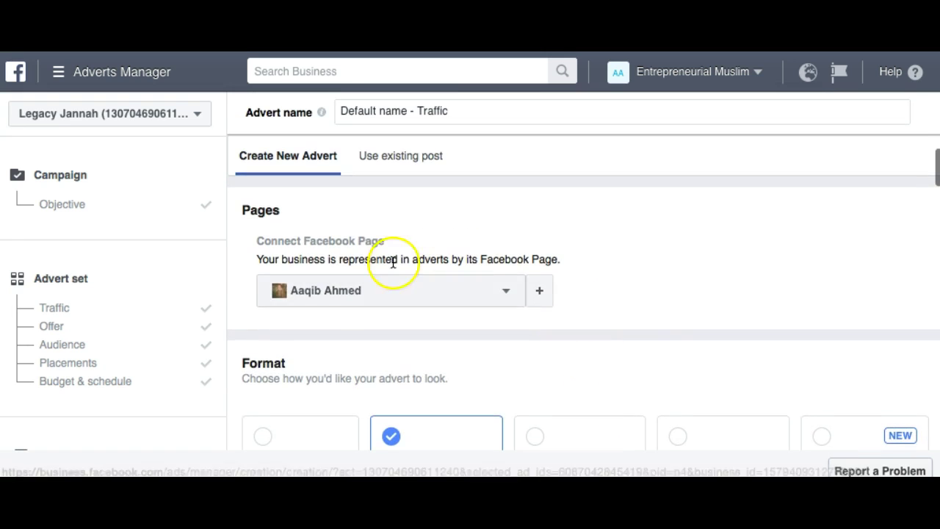
pyautogui.scroll(-4, 353, 269)
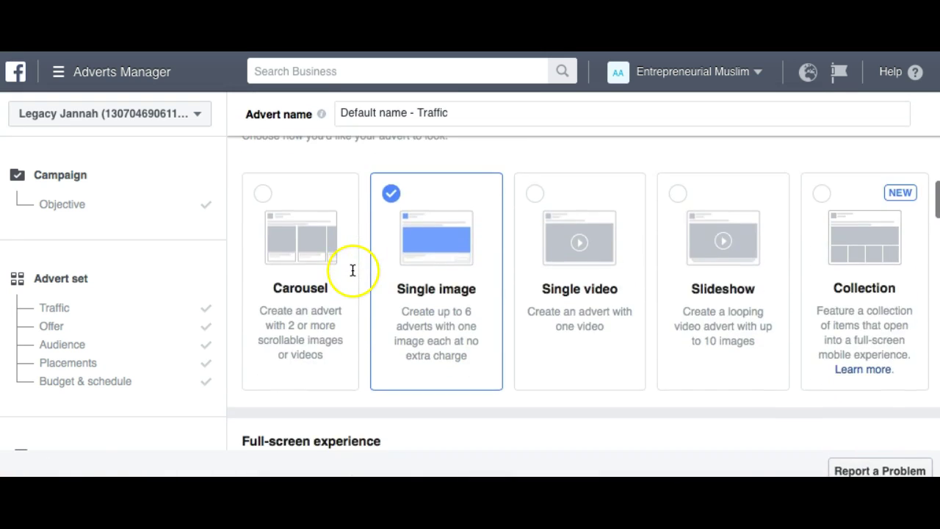
pyautogui.scroll(-1, 466, 276)
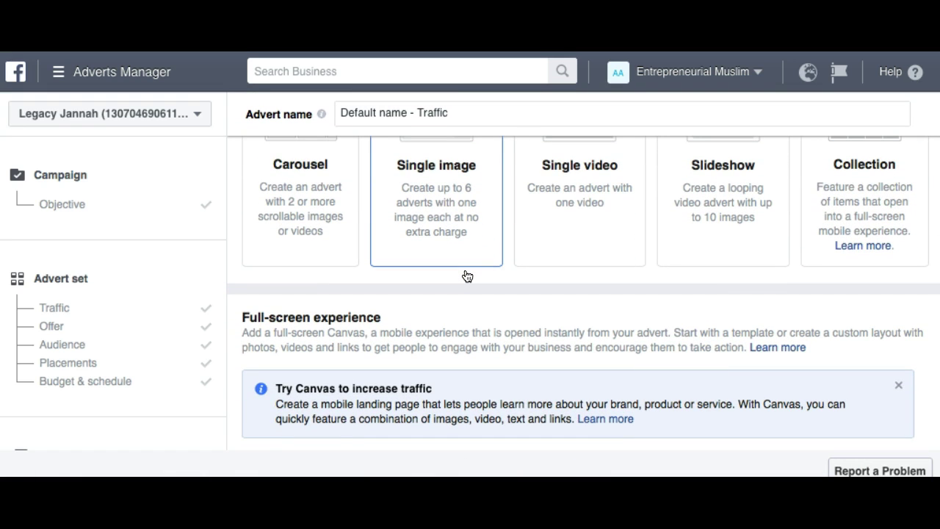
pyautogui.scroll(-1, 466, 275)
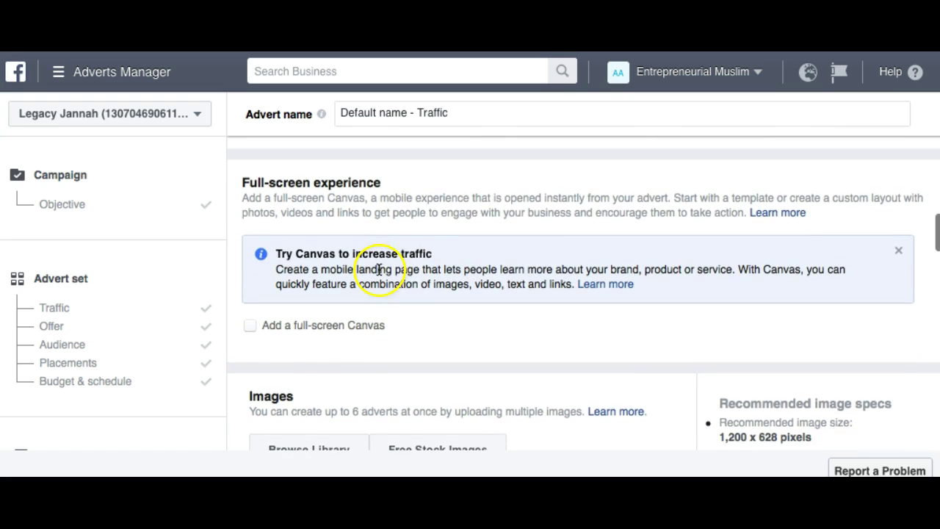
pyautogui.scroll(-3, 562, 315)
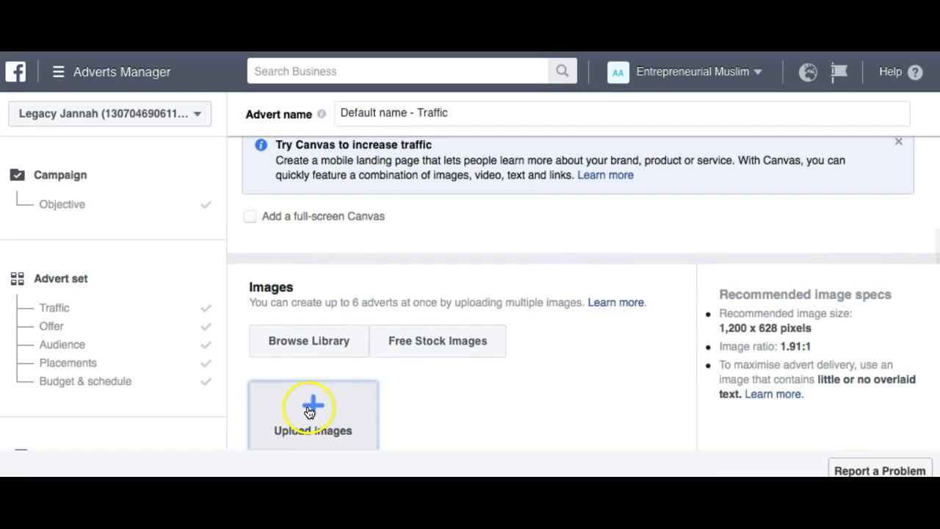
pyautogui.click(309, 411)
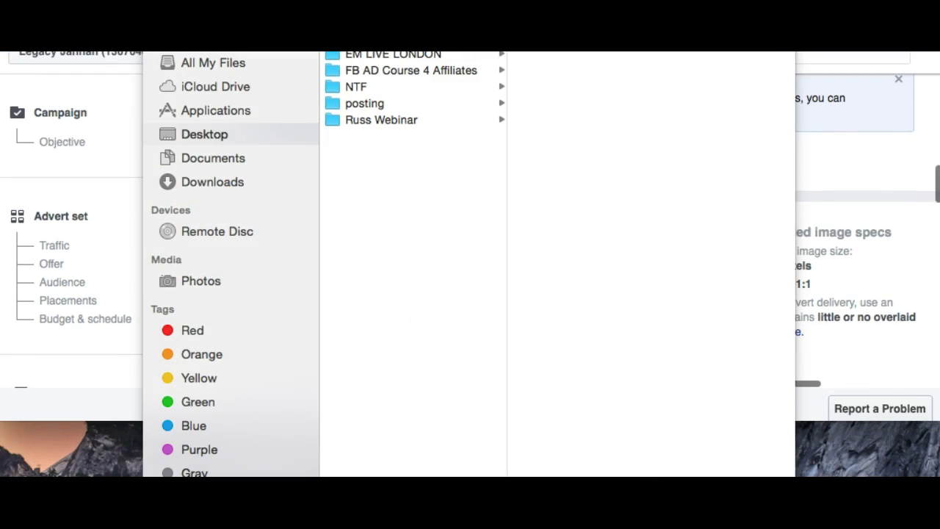
pyautogui.press('Escape')
pyautogui.scroll(-2, 432, 365)
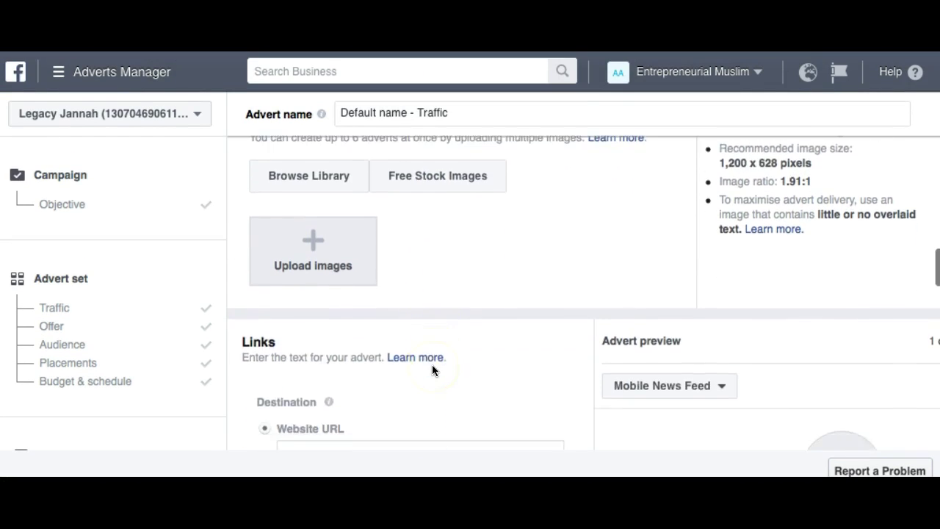
pyautogui.scroll(3, 432, 365)
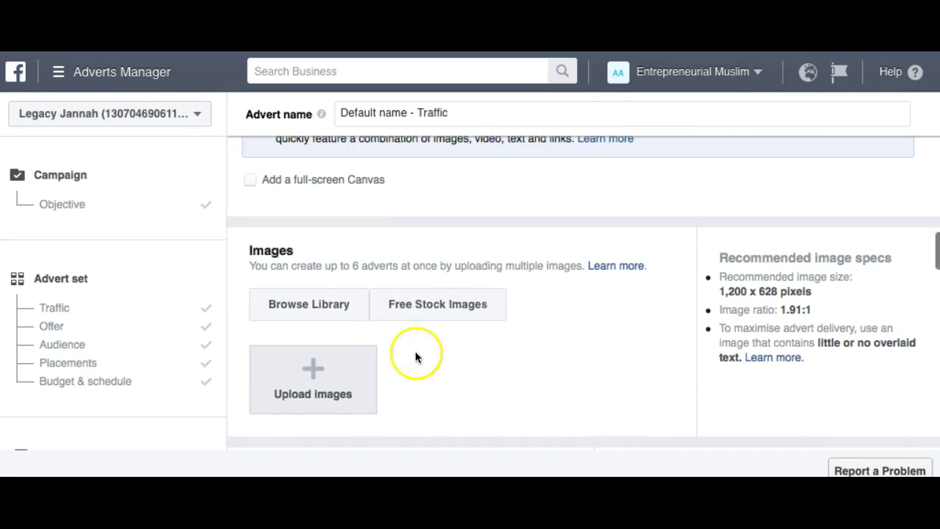
pyautogui.click(322, 312)
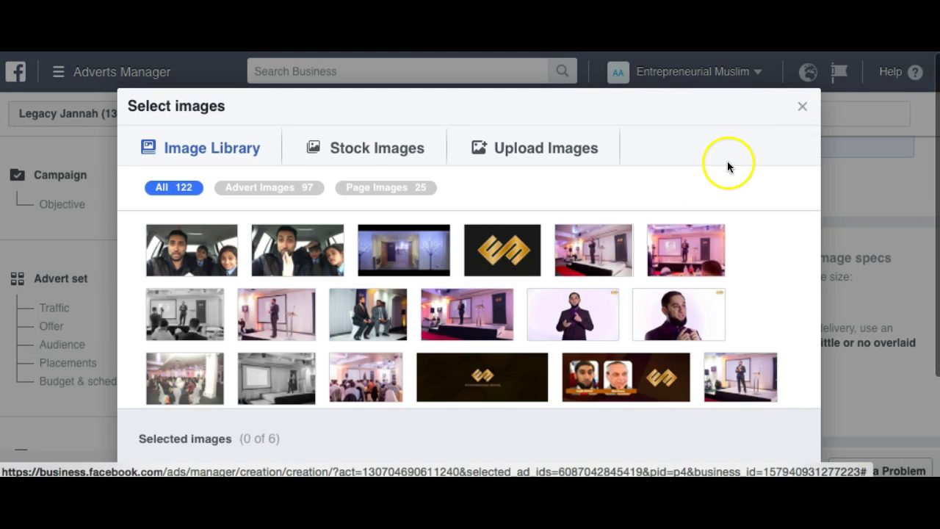
pyautogui.click(804, 108)
pyautogui.scroll(-4, 480, 369)
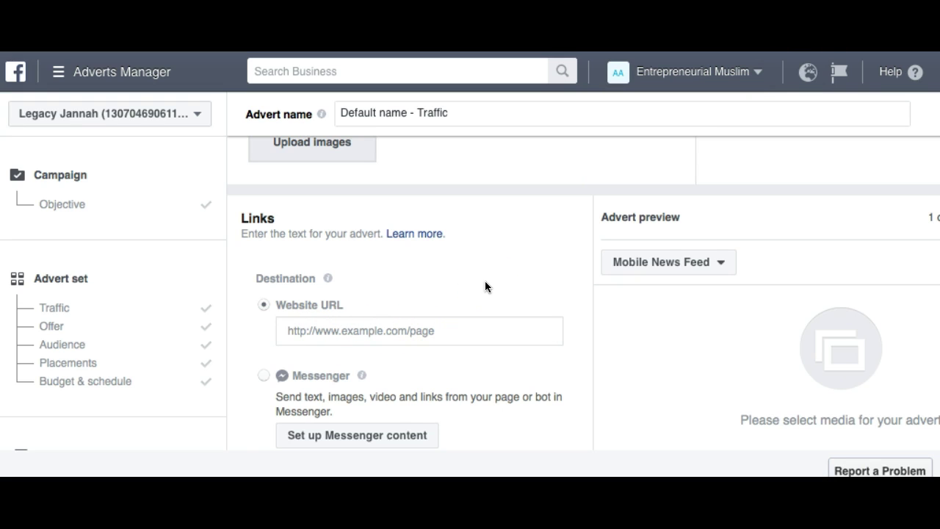
# Enter the headline 'Click here insha'Allah!', leave the body text empty, and scroll the advanced options.
pyautogui.scroll(-1, 485, 287)
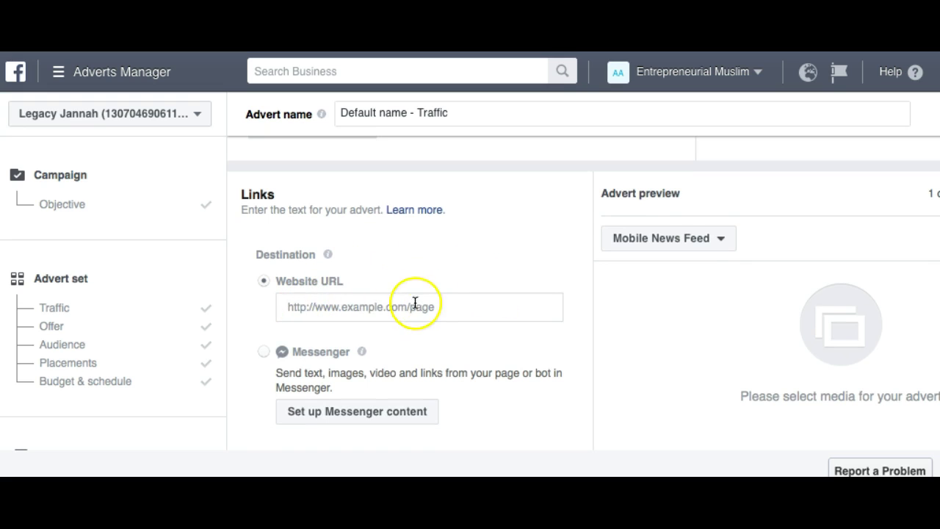
pyautogui.scroll(-3, 433, 302)
pyautogui.click(391, 308)
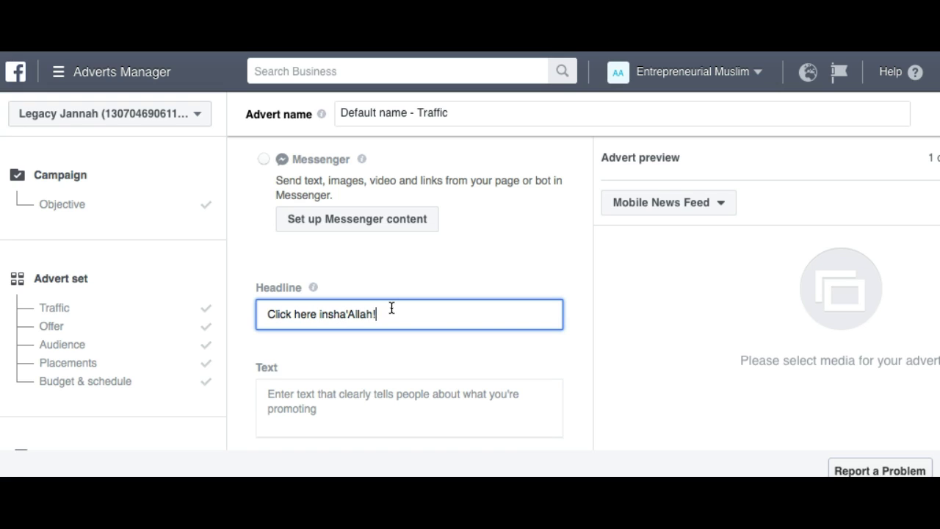
pyautogui.click(525, 252)
pyautogui.scroll(-1, 507, 268)
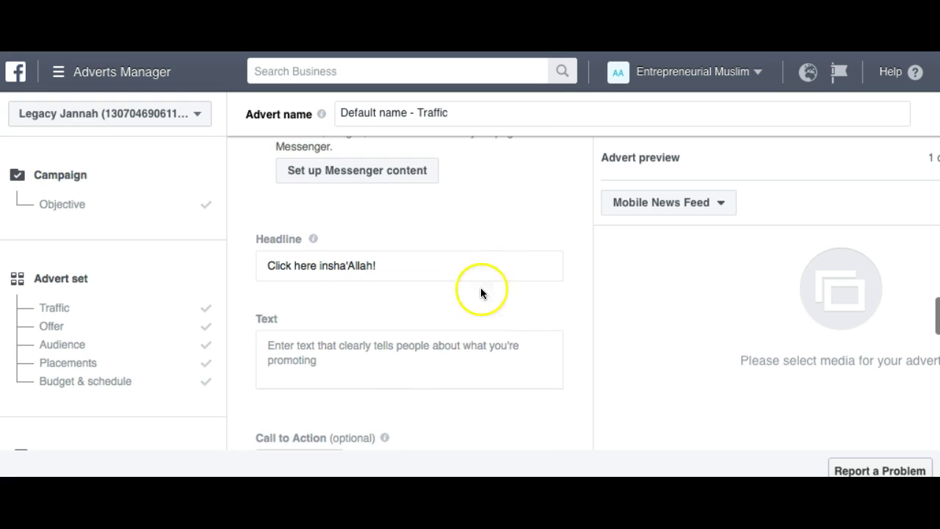
pyautogui.click(364, 354)
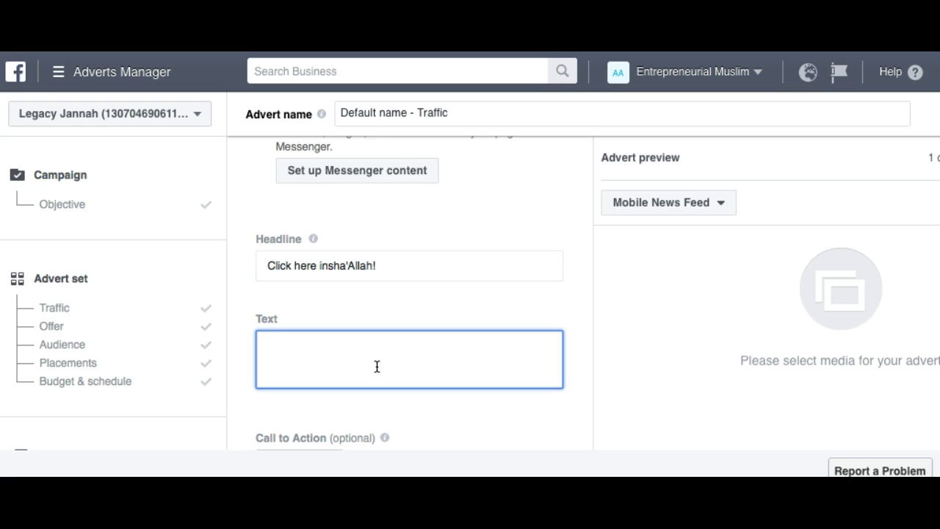
pyautogui.scroll(-3, 377, 366)
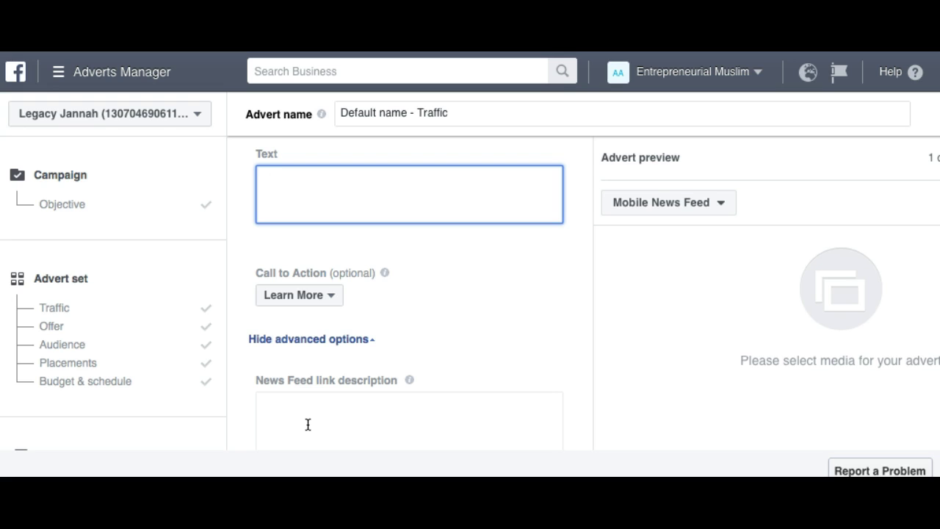
pyautogui.scroll(-2, 308, 424)
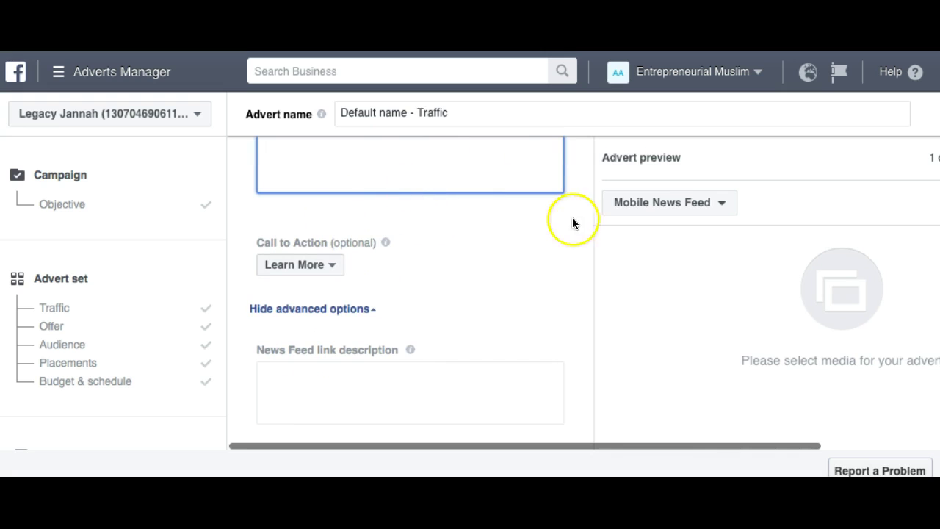
pyautogui.scroll(-5, 359, 298)
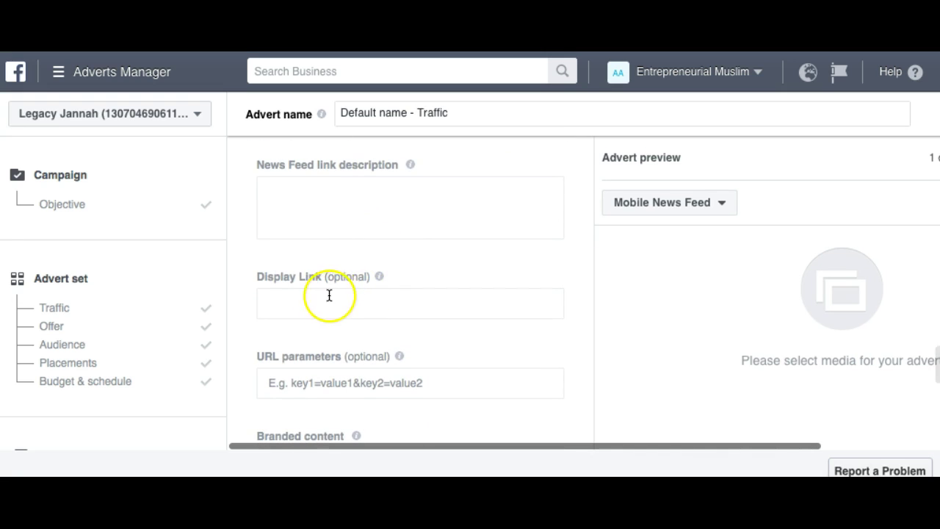
pyautogui.scroll(-10, 414, 297)
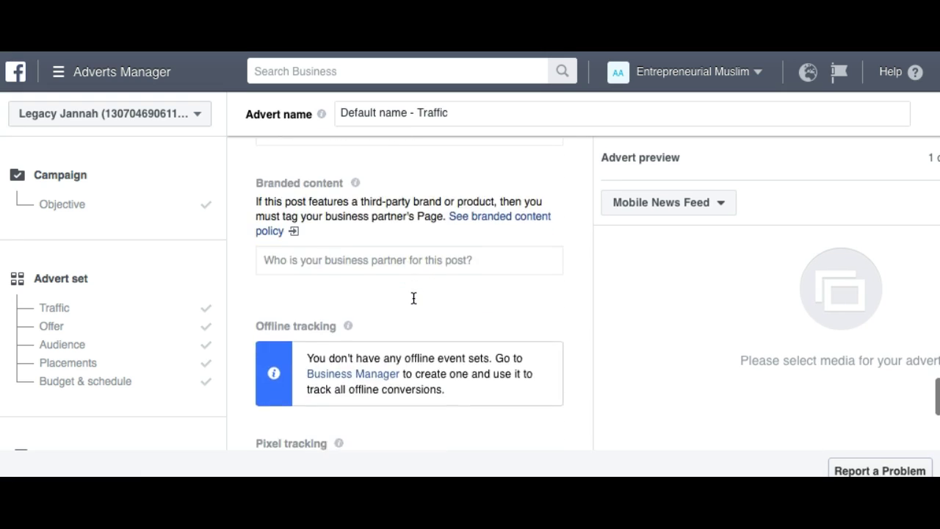
pyautogui.scroll(-1, 414, 298)
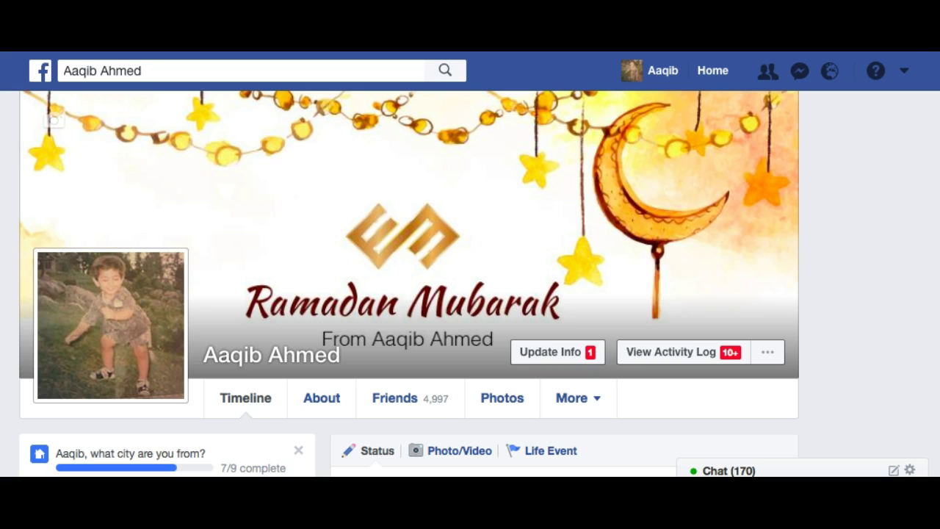
# Search for 'legacypreneur university' and open the Legacypreneur University group from Shortcuts.
pyautogui.click(290, 66)
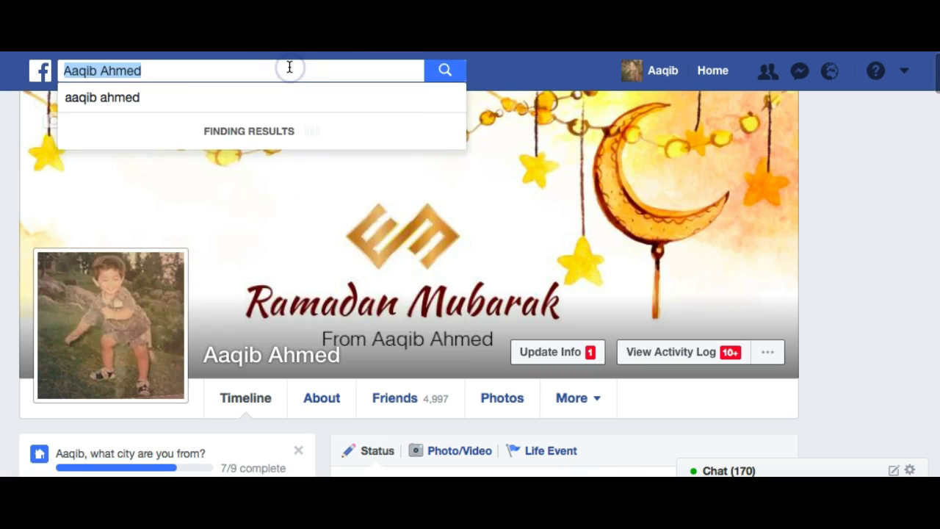
pyautogui.write('leg')
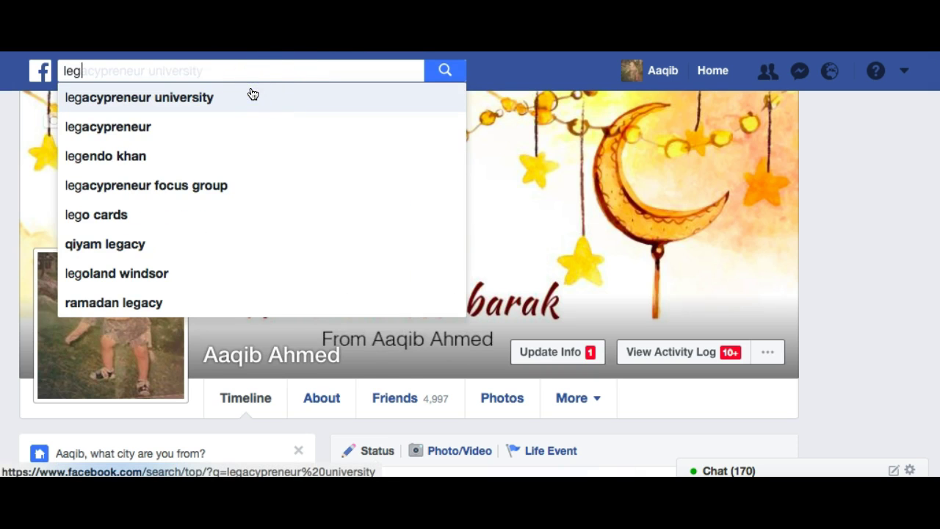
pyautogui.click(242, 101)
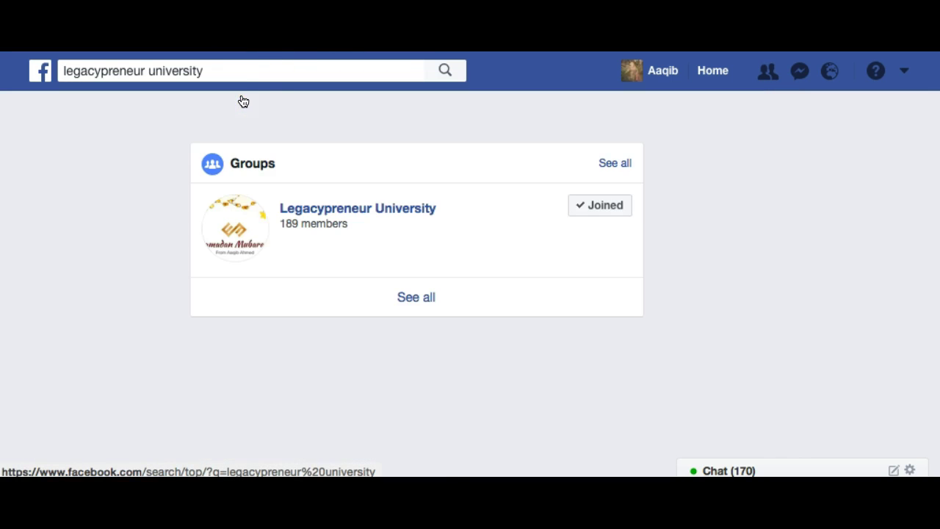
pyautogui.scroll(-3, 336, 211)
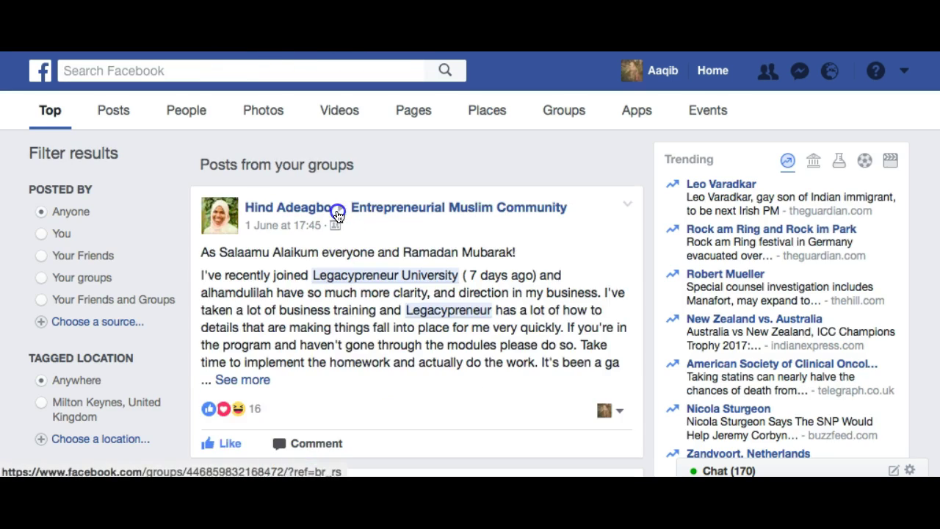
pyautogui.click(381, 216)
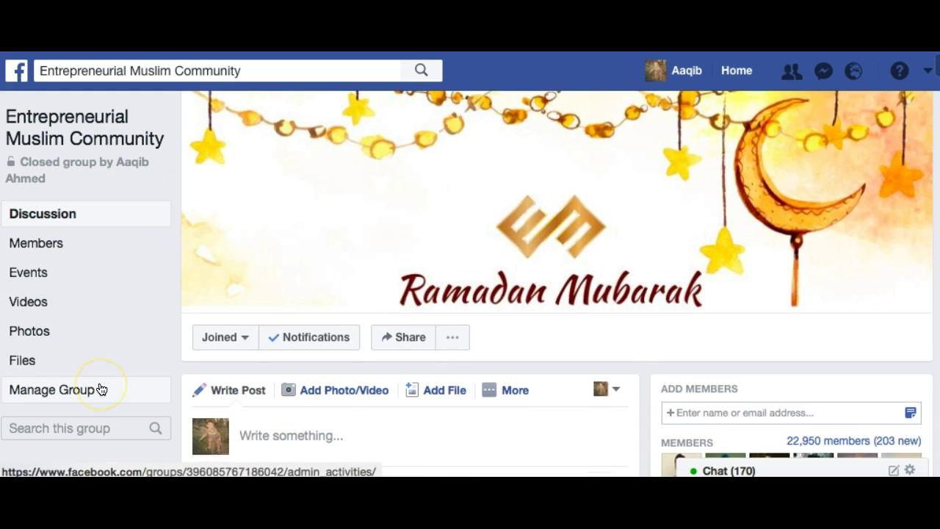
pyautogui.scroll(-3, 102, 389)
pyautogui.scroll(-3, 101, 389)
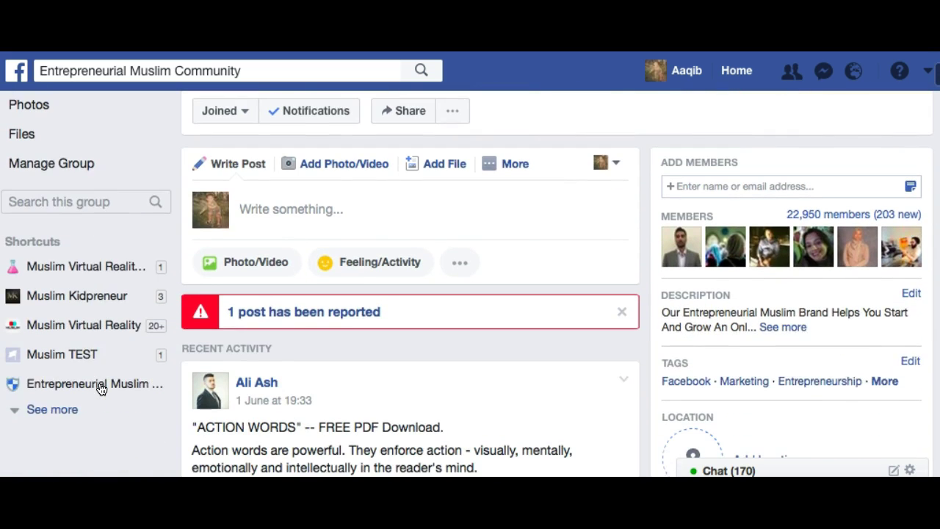
pyautogui.click(41, 441)
pyautogui.scroll(-4, 42, 446)
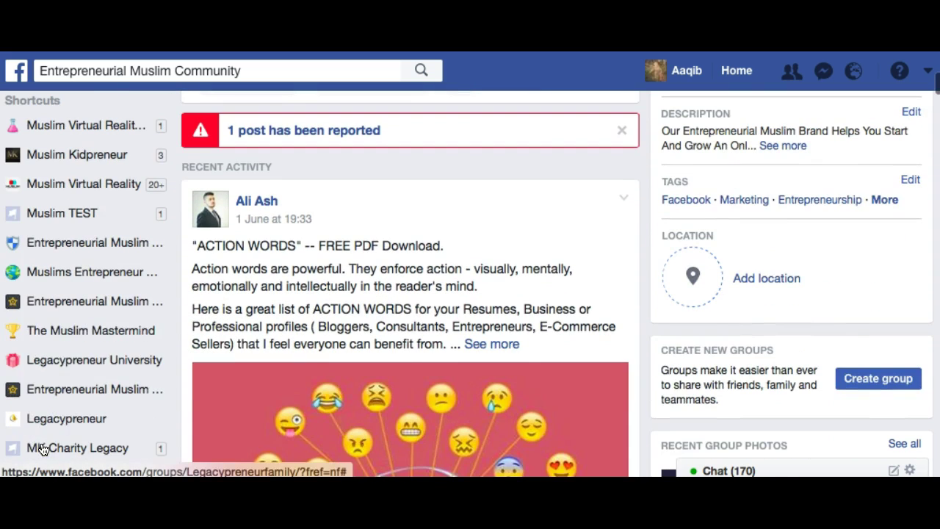
pyautogui.click(72, 357)
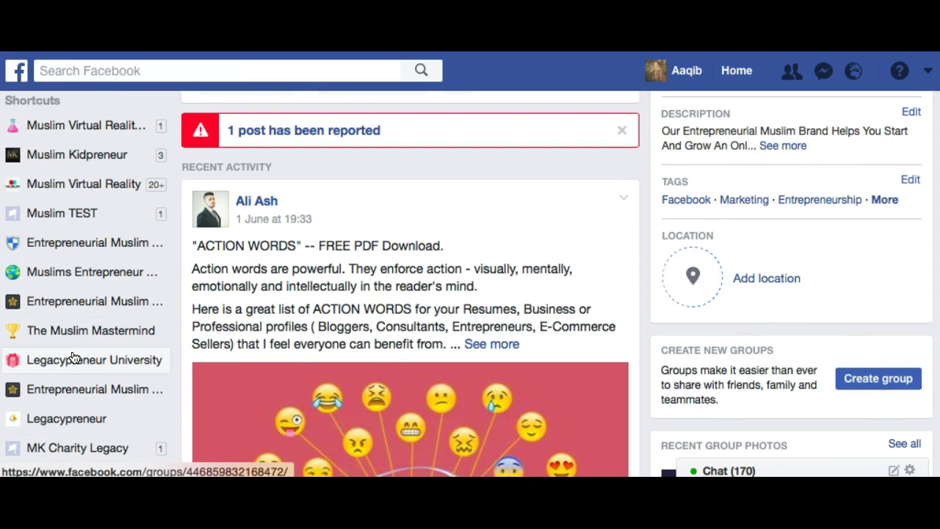
# Search within the group for 'ad template'.
pyautogui.scroll(-5, 441, 358)
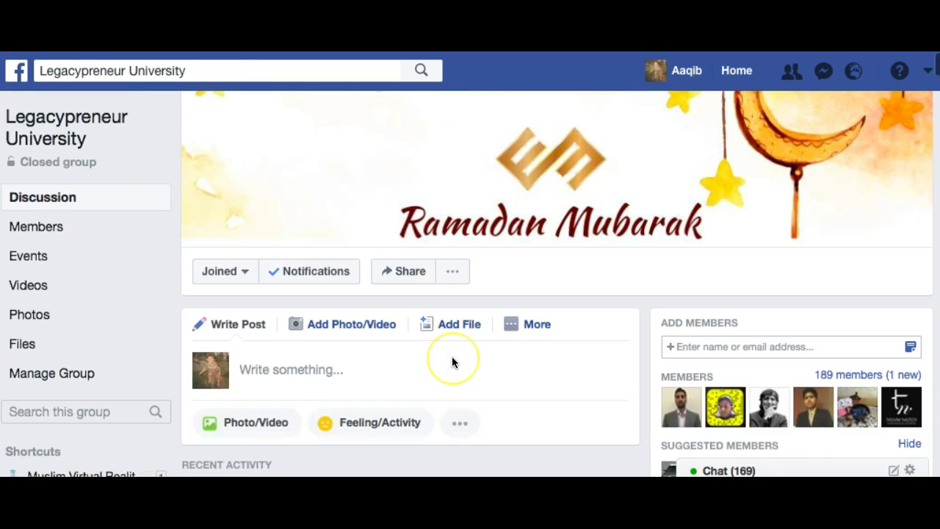
pyautogui.scroll(-10, 452, 358)
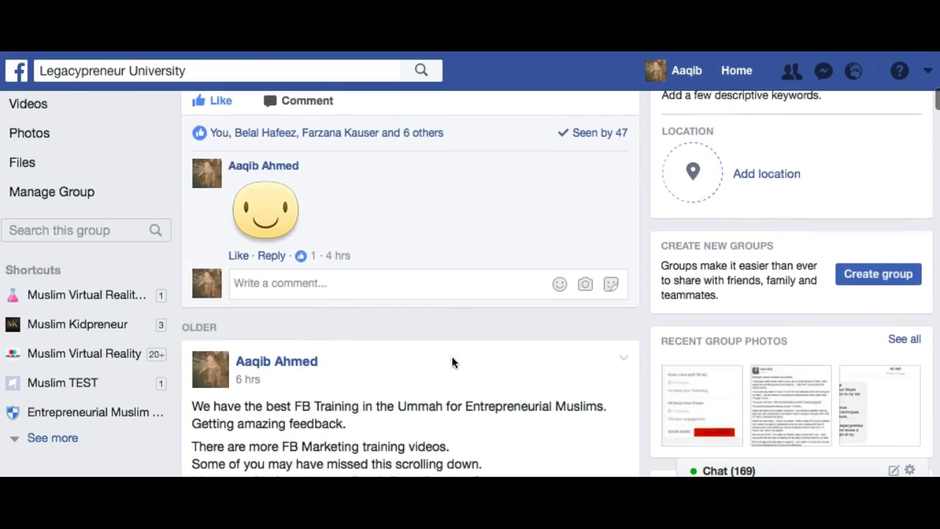
pyautogui.scroll(6, 452, 362)
pyautogui.click(62, 413)
pyautogui.write('ad template')
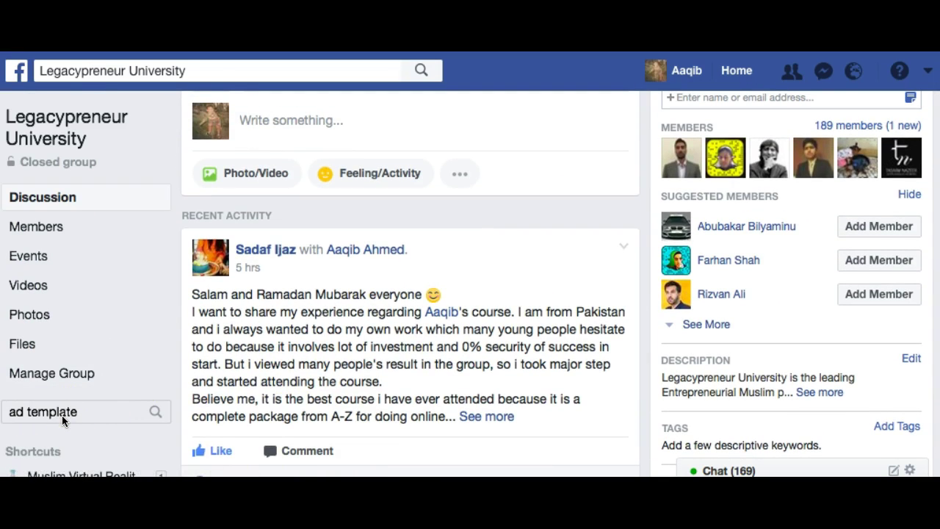
pyautogui.press('Return')
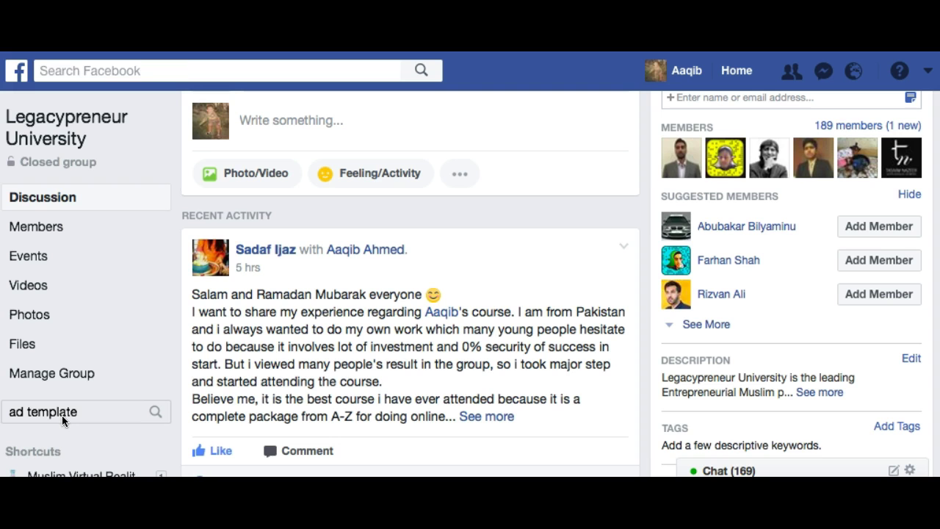
# Expand the ad template post and read down through its steps to Step 7.
pyautogui.scroll(-4, 354, 394)
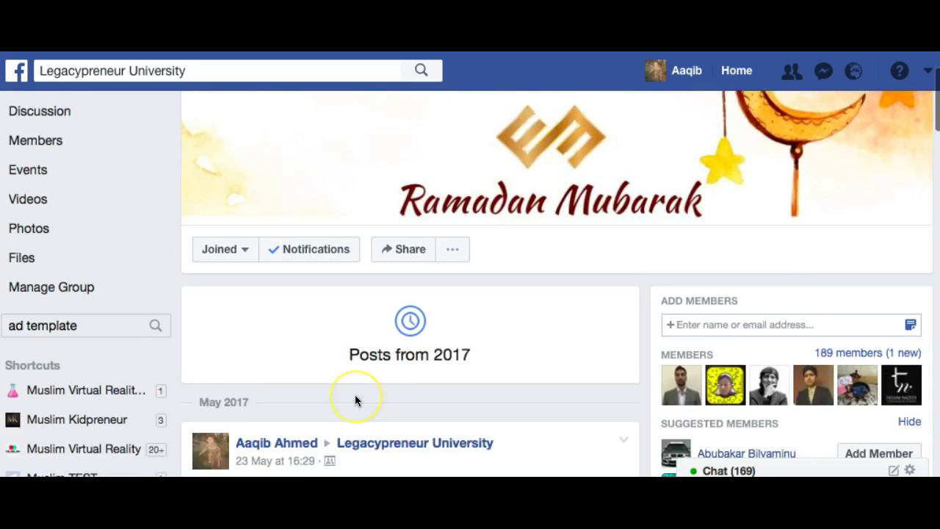
pyautogui.scroll(-2, 355, 395)
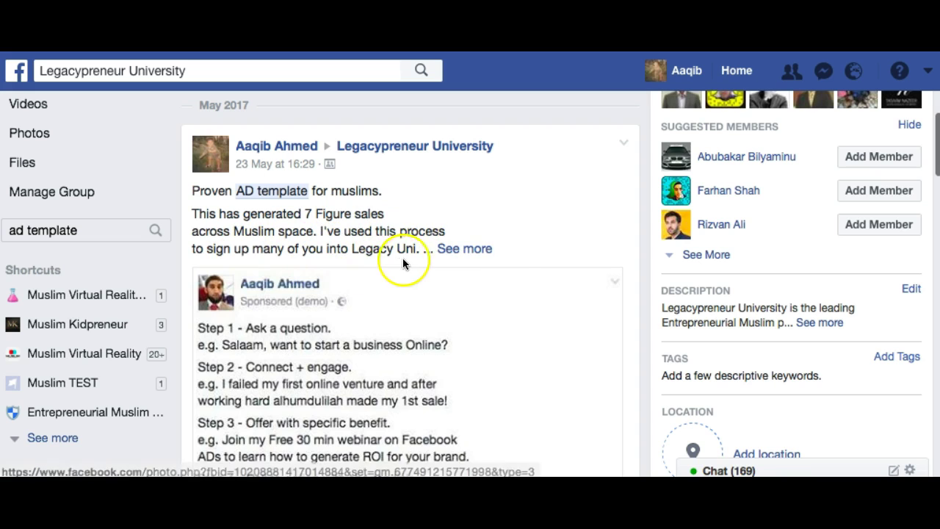
pyautogui.click(466, 249)
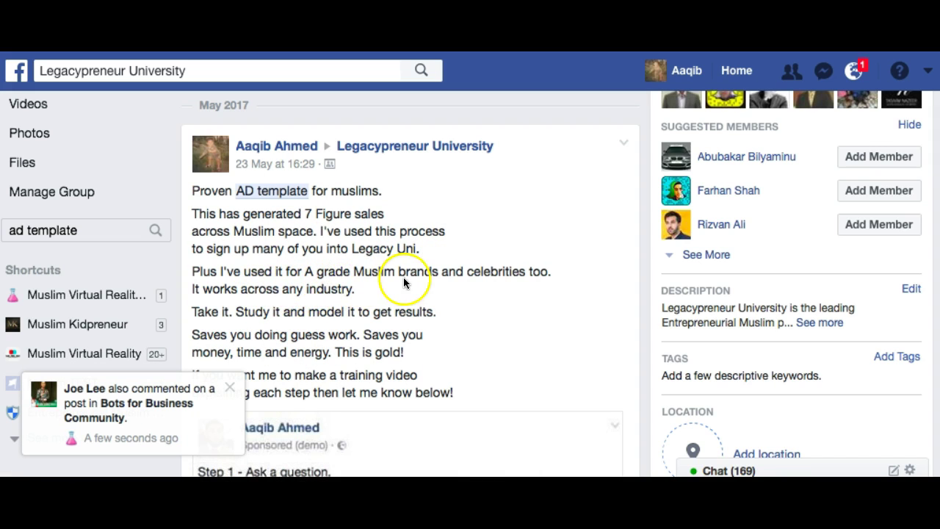
pyautogui.click(230, 388)
pyautogui.scroll(-3, 230, 388)
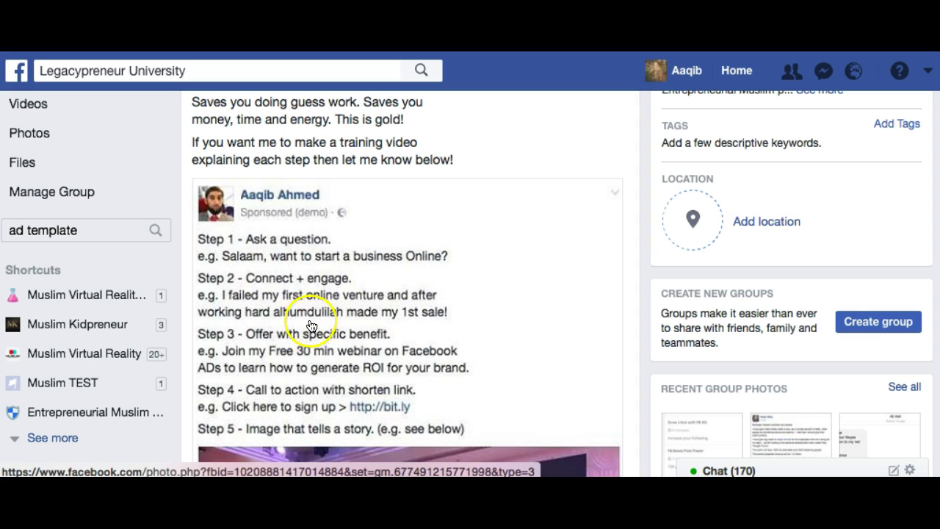
pyautogui.scroll(-2, 307, 316)
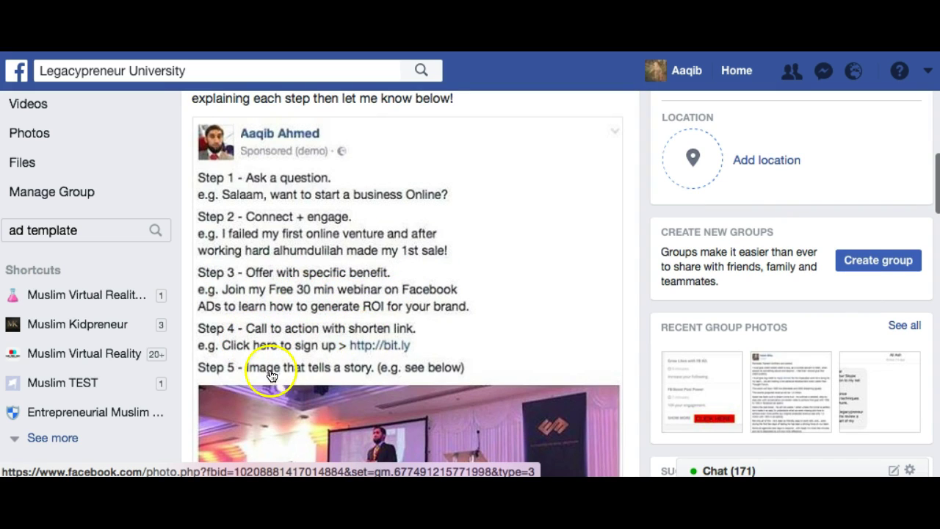
pyautogui.scroll(-1, 264, 382)
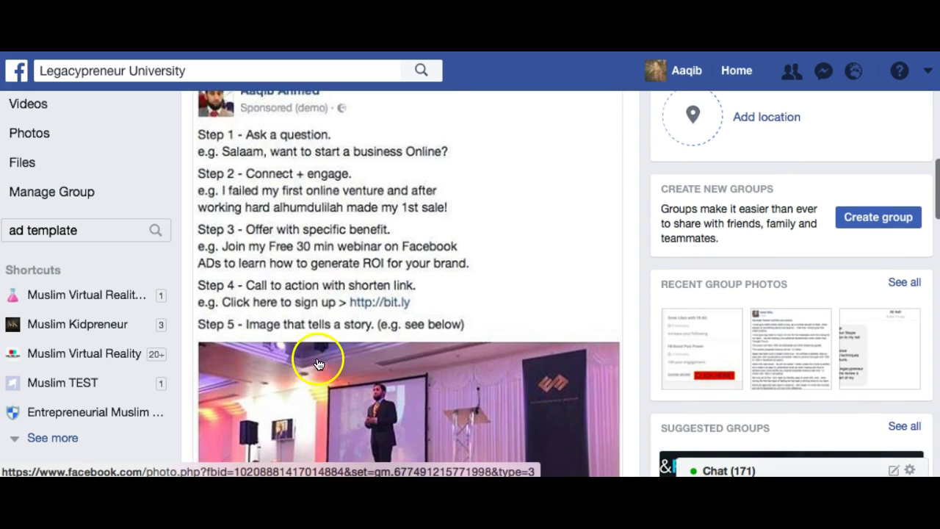
pyautogui.scroll(-3, 456, 369)
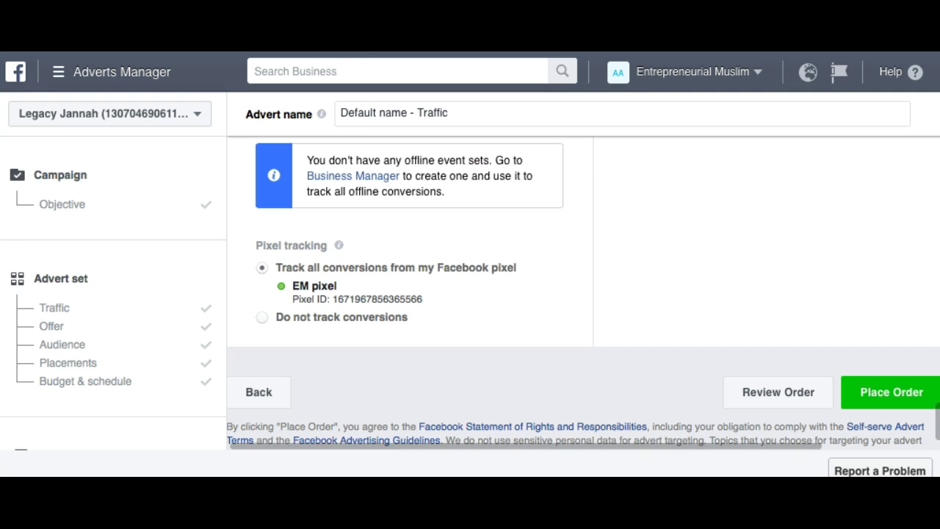
# Place the cursor in the News Feed link description, then return to the group's ad template post.
pyautogui.scroll(6, 353, 327)
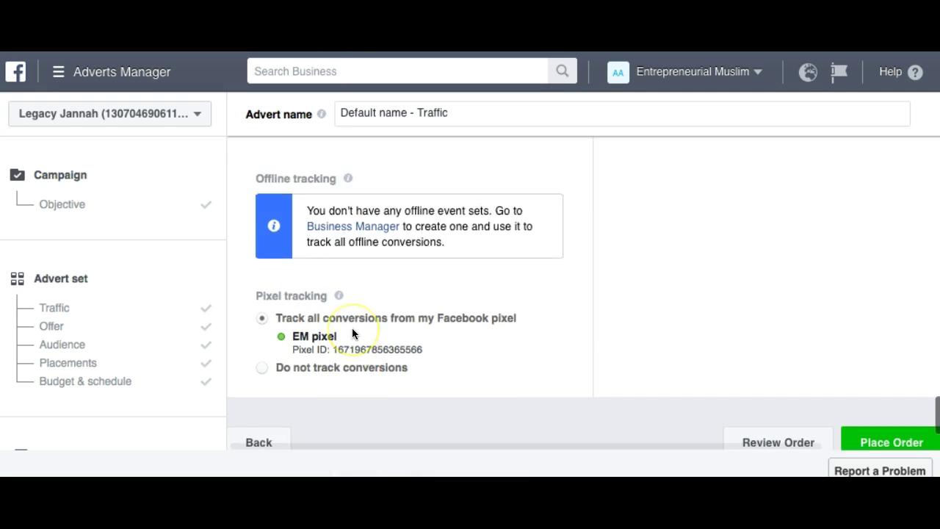
pyautogui.scroll(6, 353, 333)
pyautogui.click(286, 363)
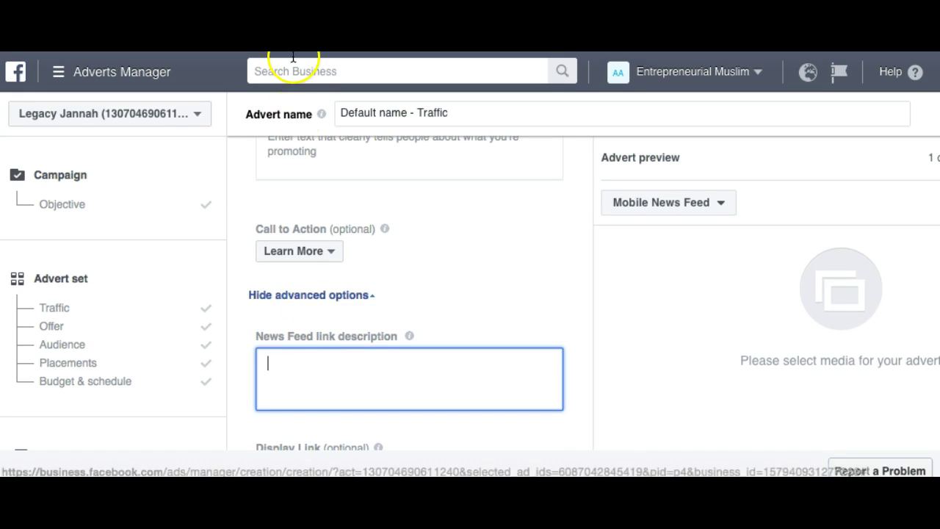
pyautogui.click(250, 18)
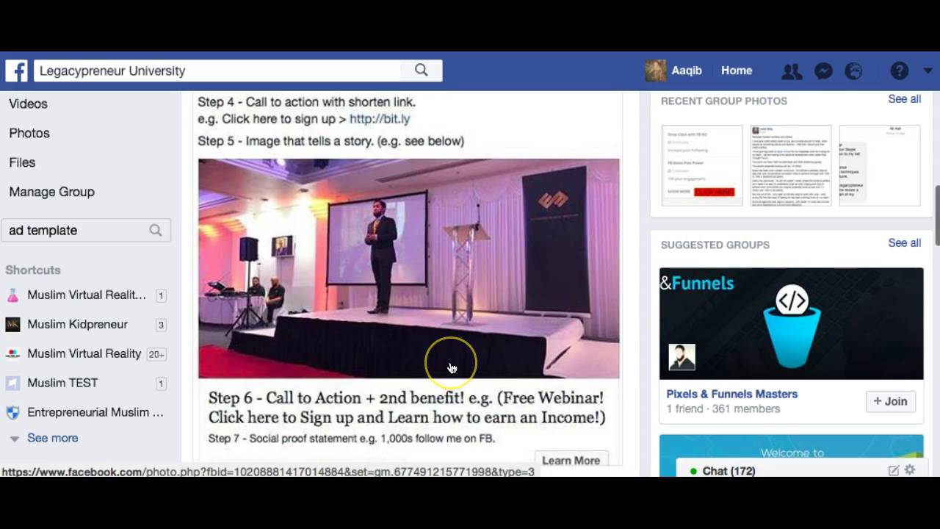
# Save the Facebook ad template post image to the Desktop as 'AD TEMPLATE'.
pyautogui.scroll(-3, 452, 368)
pyautogui.click(441, 297)
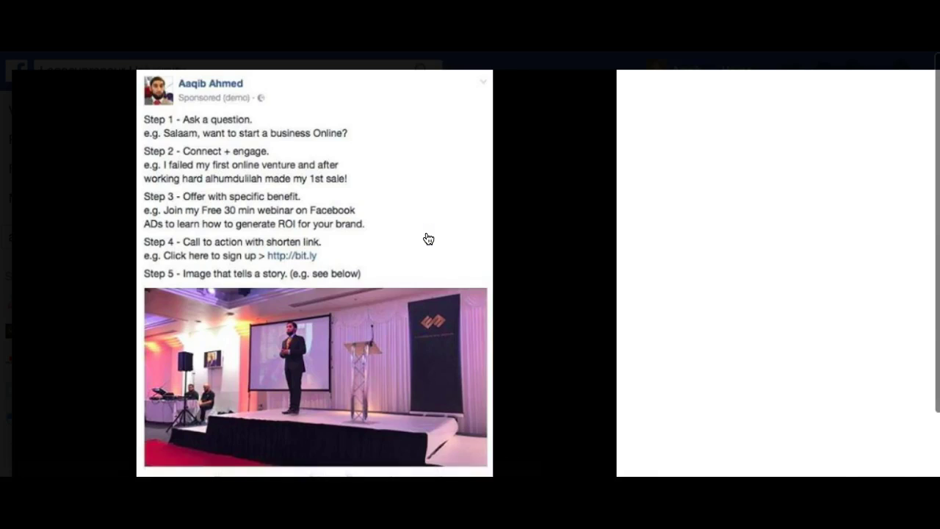
pyautogui.rightClick(311, 255)
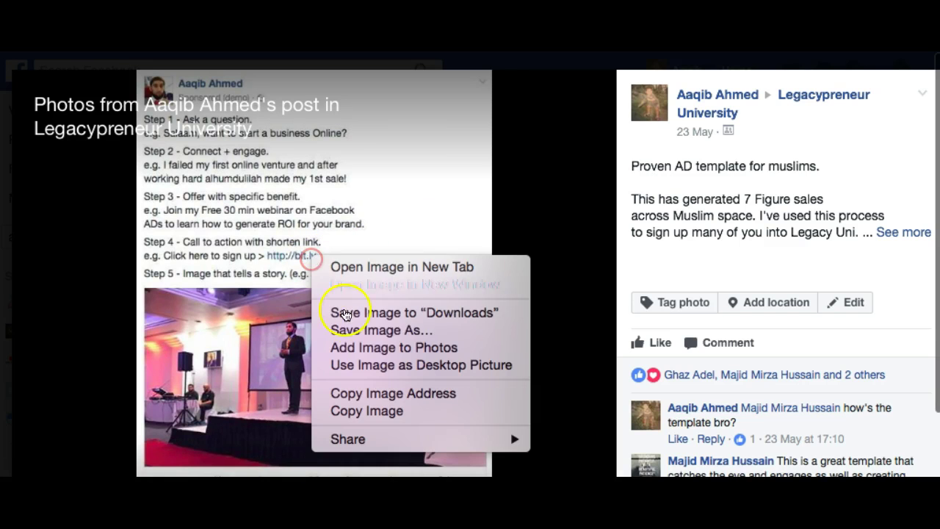
pyautogui.click(365, 337)
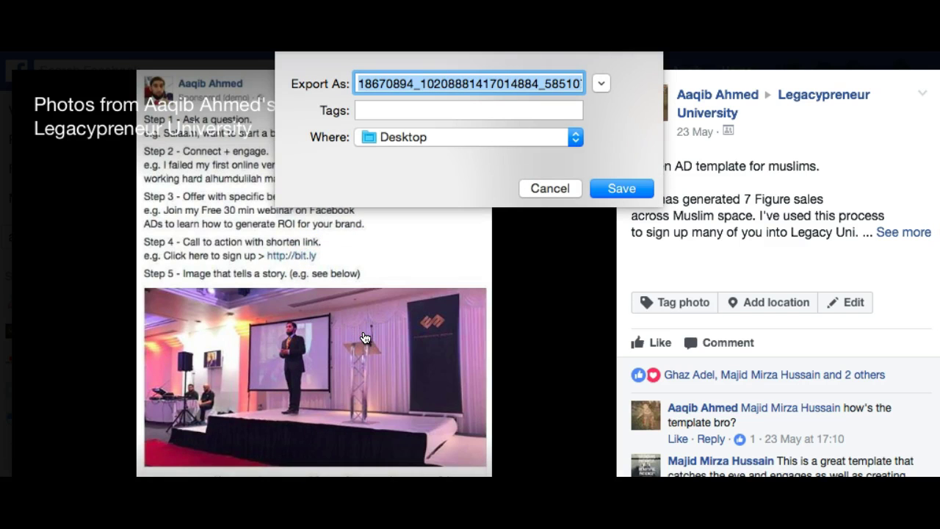
pyautogui.write('AD TEMPLATE')
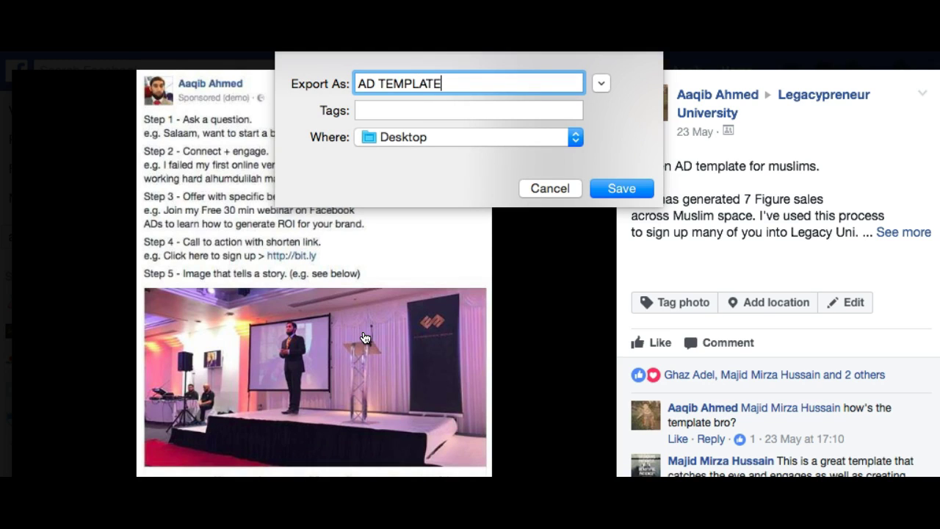
pyautogui.press('Return')
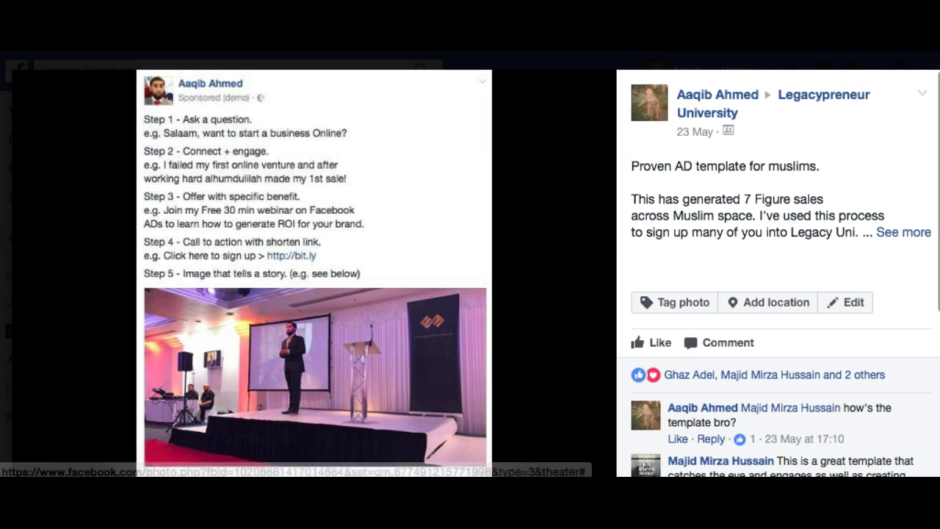
pyautogui.click(6, 216)
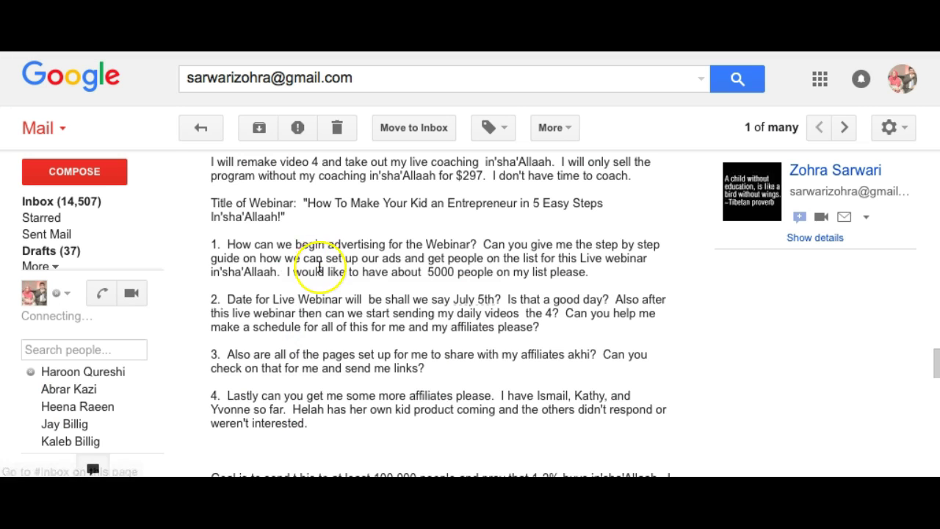
# Send a Gmail reply reading 'AD Template.' with AD TEMPLATE.jpg attached.
pyautogui.scroll(-15, 320, 266)
pyautogui.click(309, 212)
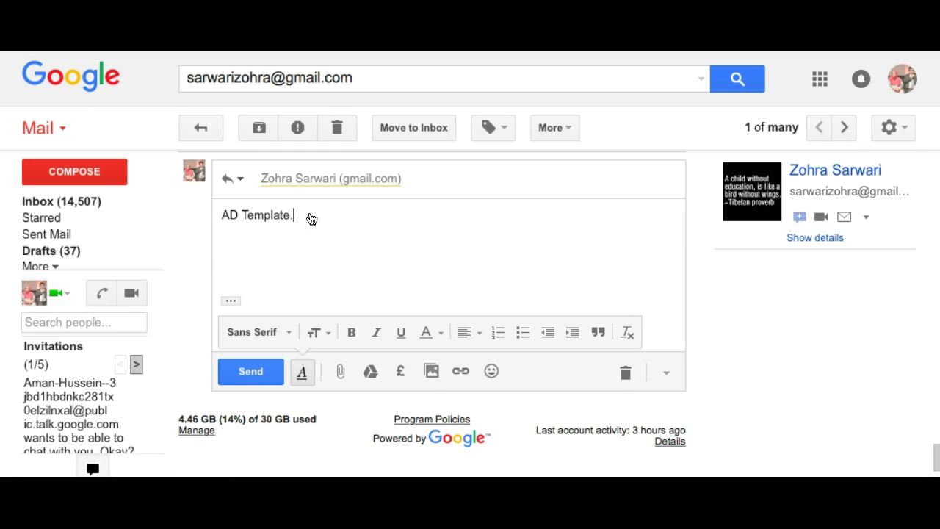
pyautogui.click(340, 373)
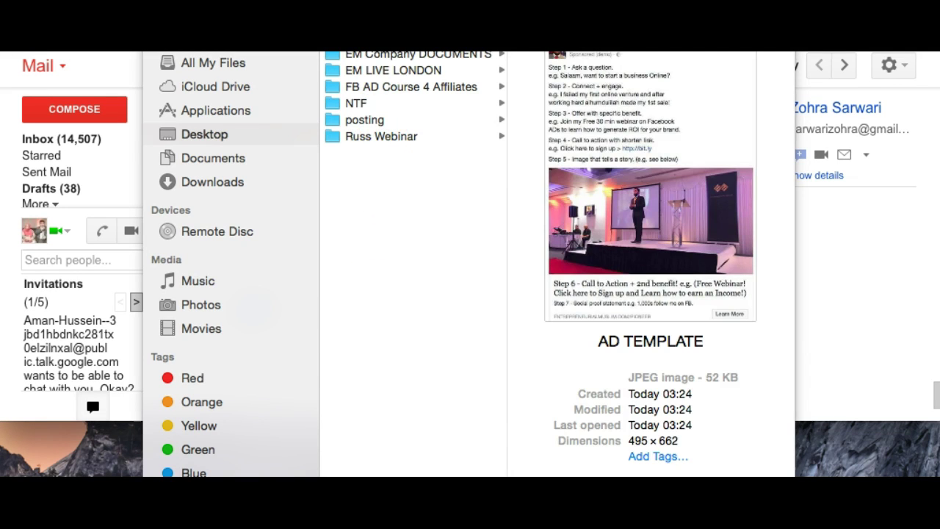
pyautogui.press('Return')
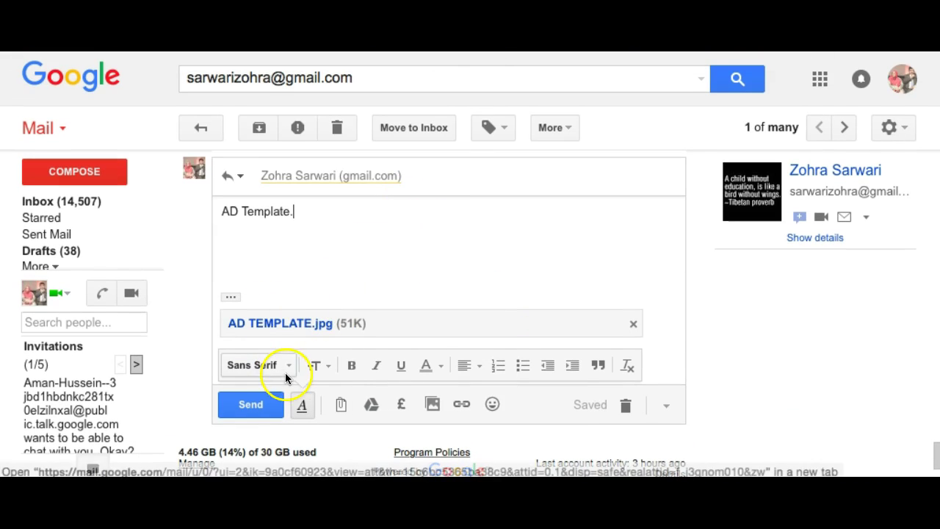
pyautogui.click(252, 406)
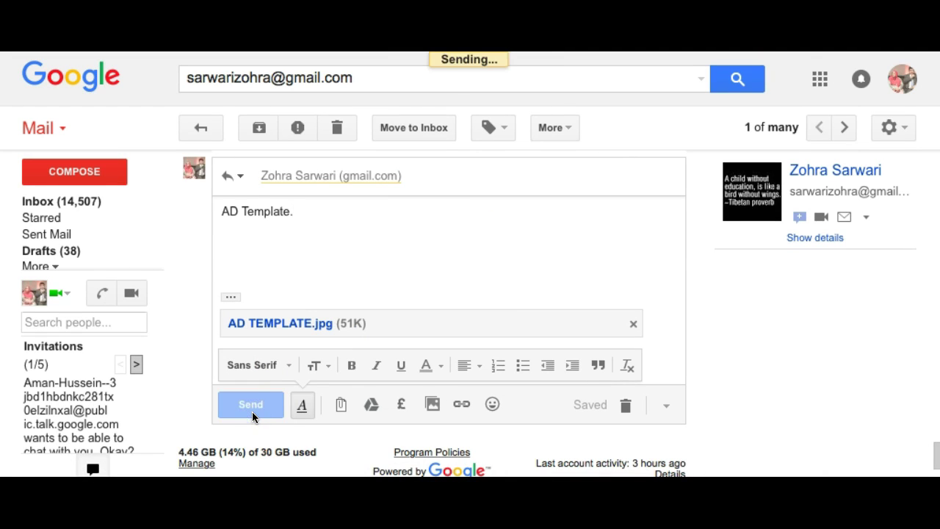
# Preview the sent AD TEMPLATE.jpg attachment to check it.
pyautogui.click(326, 433)
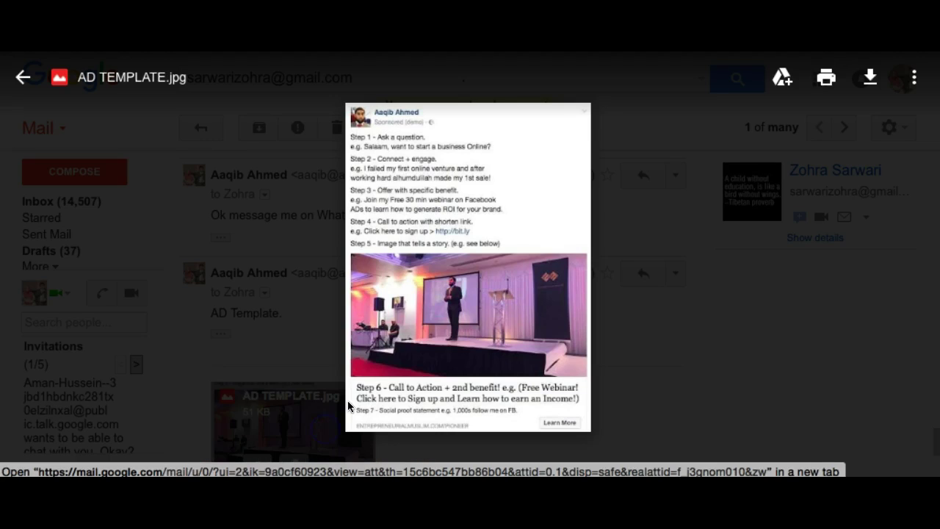
pyautogui.click(604, 338)
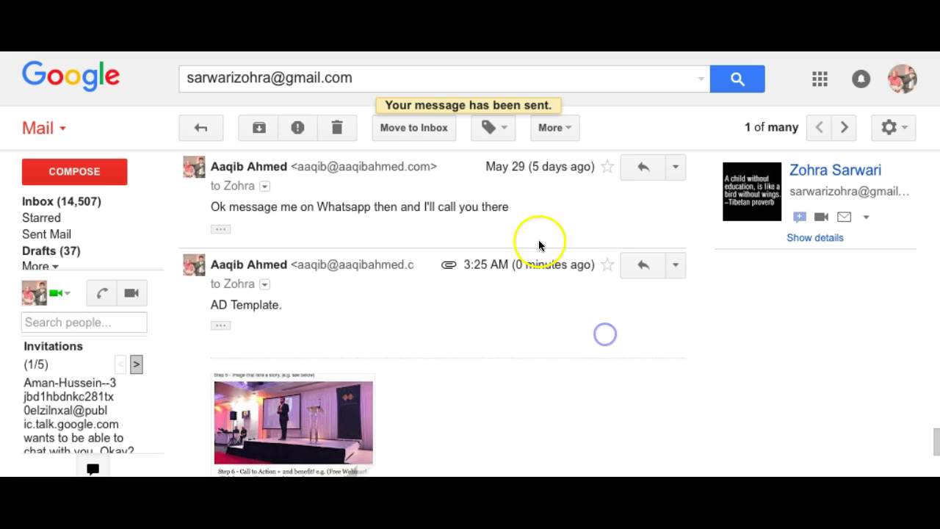
pyautogui.click(280, 411)
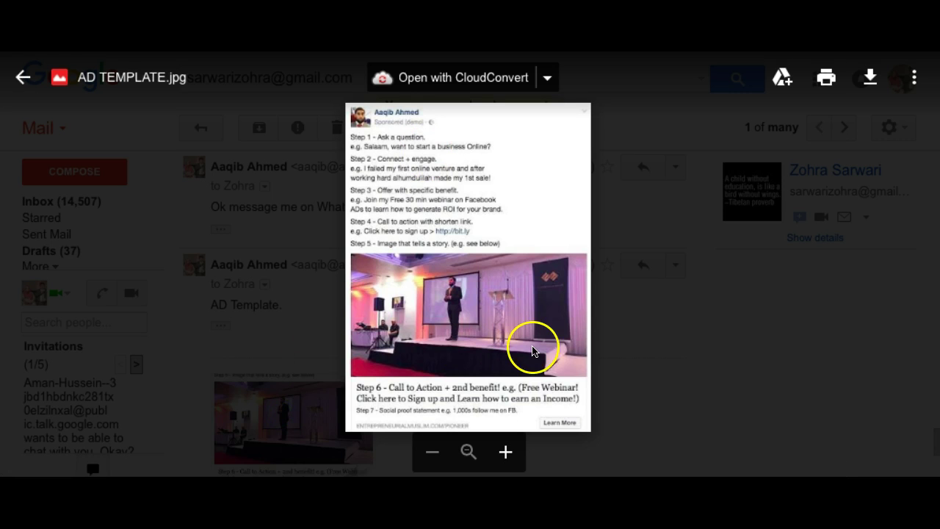
pyautogui.click(639, 351)
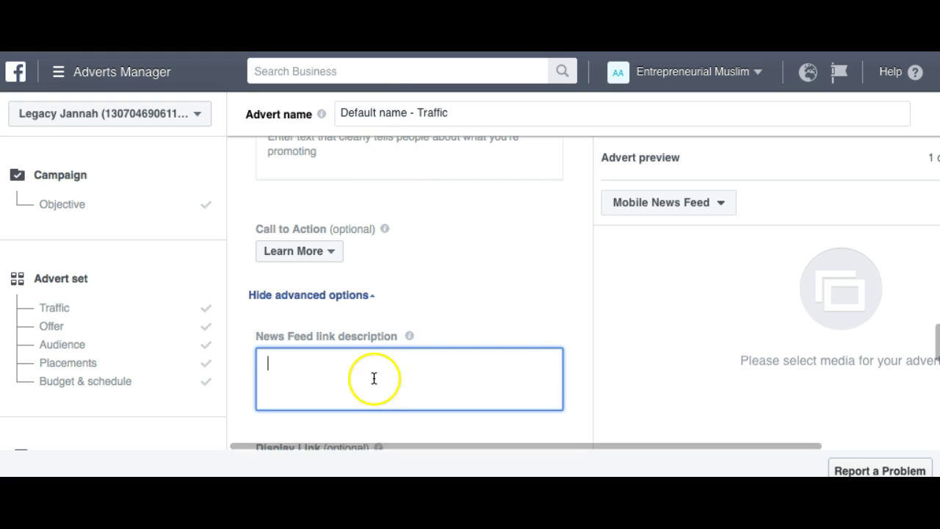
# Scroll through the News Feed link description area of the Facebook advert form.
pyautogui.scroll(-1, 374, 378)
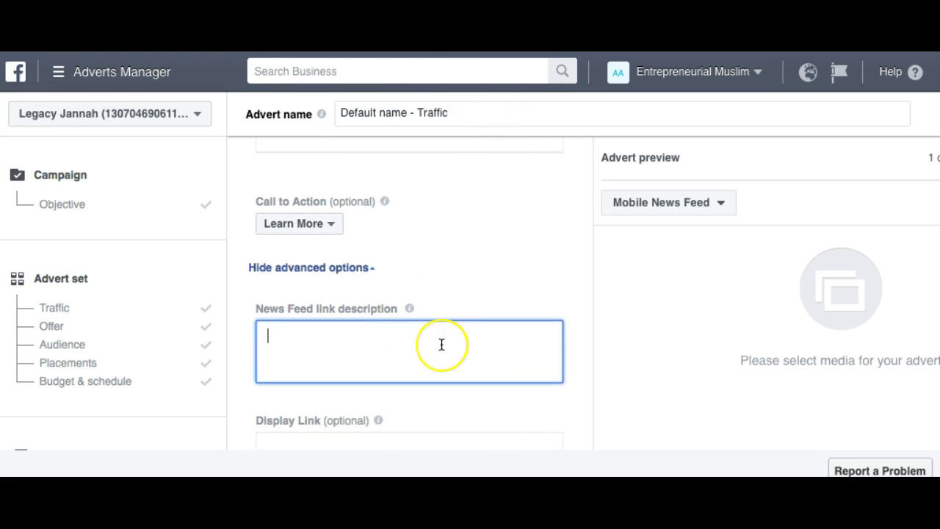
pyautogui.scroll(-3, 441, 344)
pyautogui.scroll(2, 441, 343)
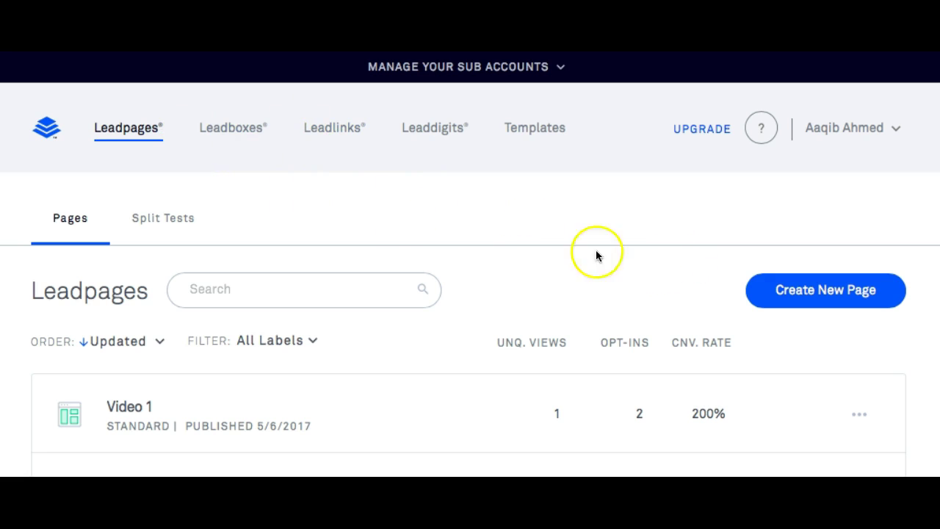
# Start a new Leadpages page and filter the template gallery to Webinar templates.
pyautogui.click(830, 290)
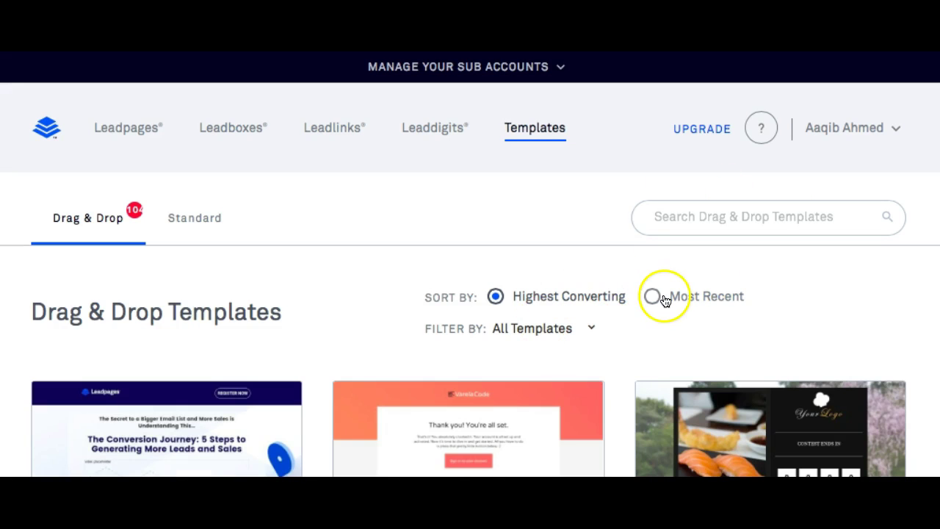
pyautogui.click(556, 330)
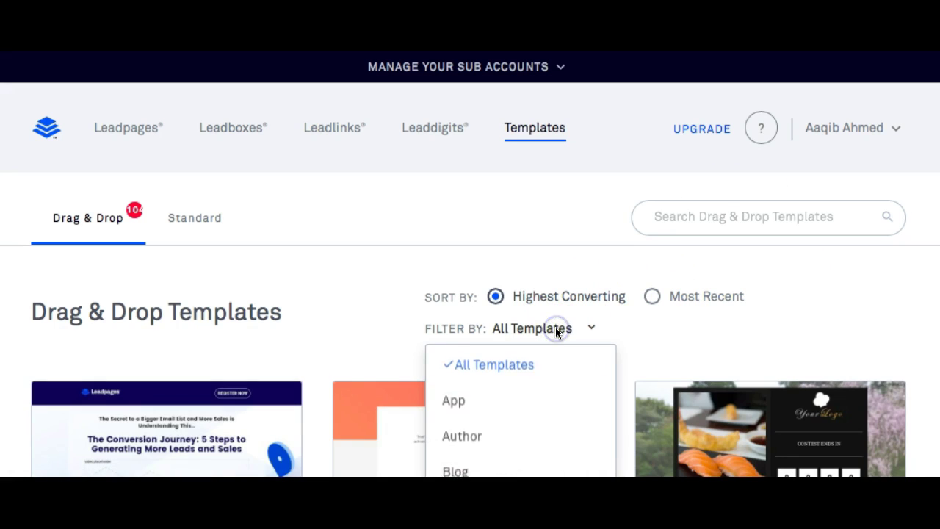
pyautogui.scroll(-5, 556, 441)
pyautogui.scroll(-10, 556, 441)
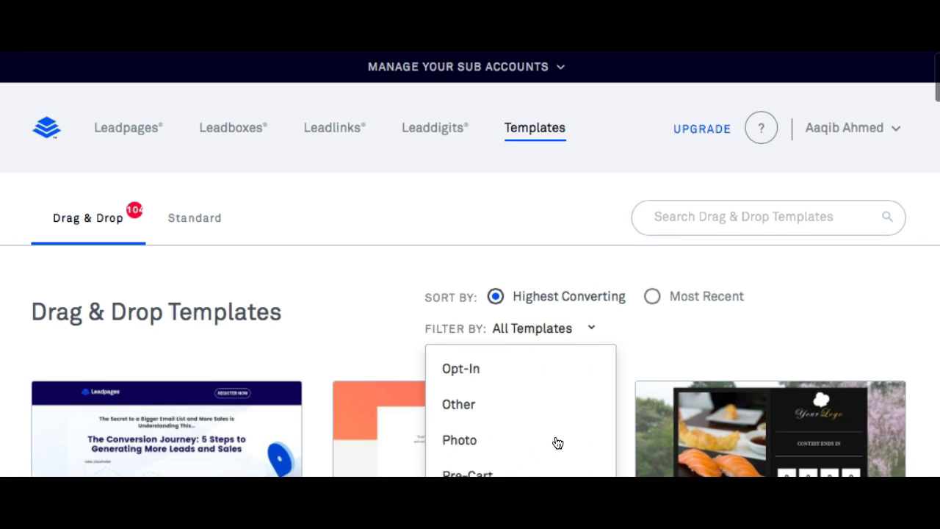
pyautogui.scroll(-8, 547, 390)
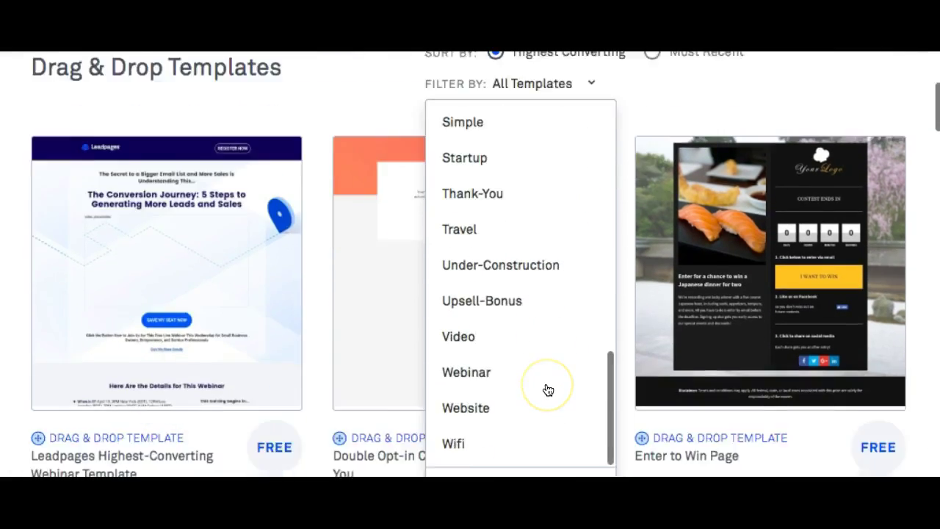
pyautogui.click(489, 189)
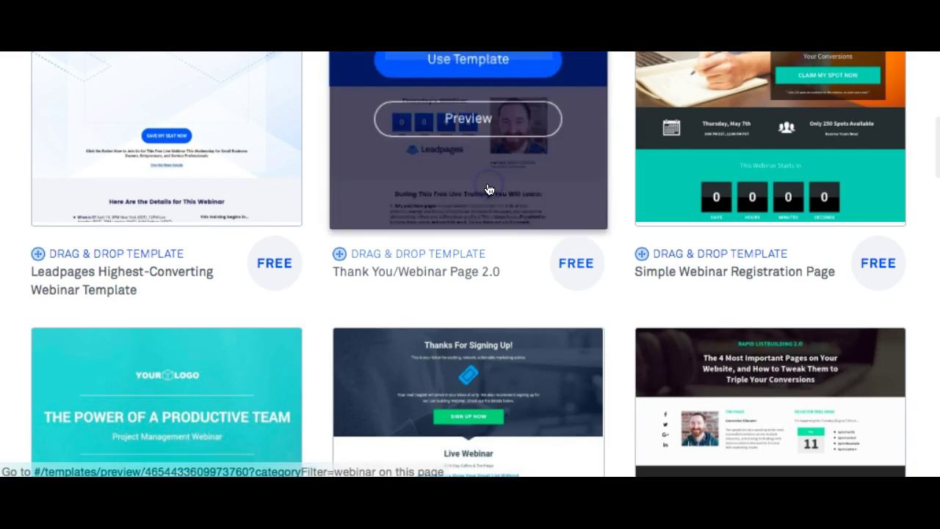
pyautogui.scroll(5, 489, 189)
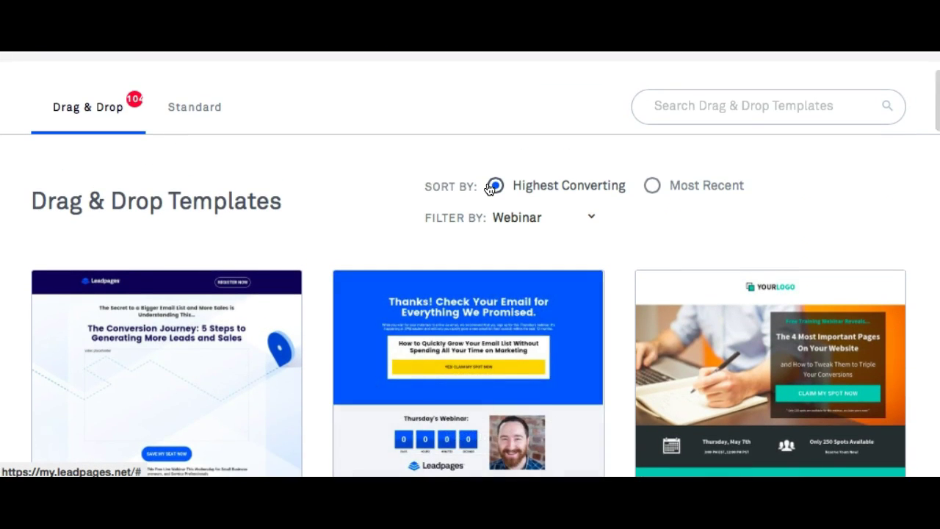
pyautogui.scroll(-11, 492, 189)
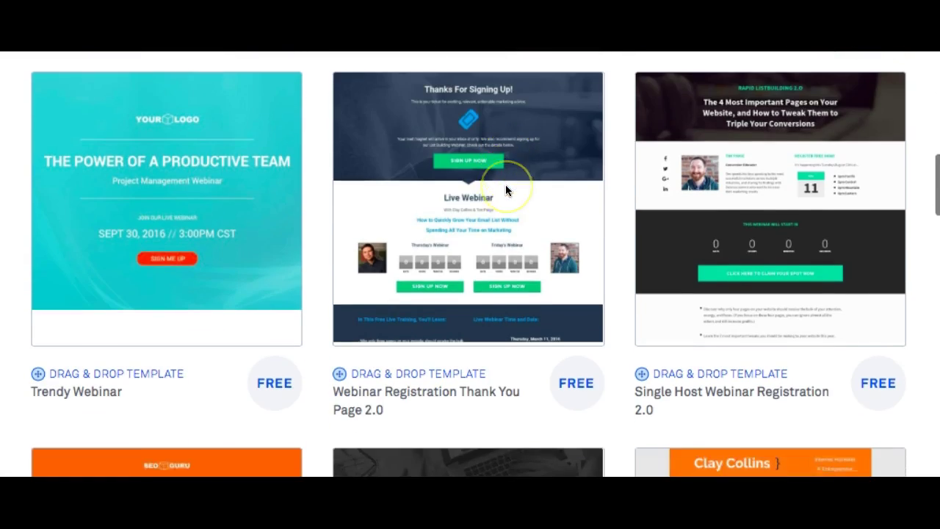
pyautogui.scroll(-3, 505, 189)
pyautogui.scroll(3, 491, 189)
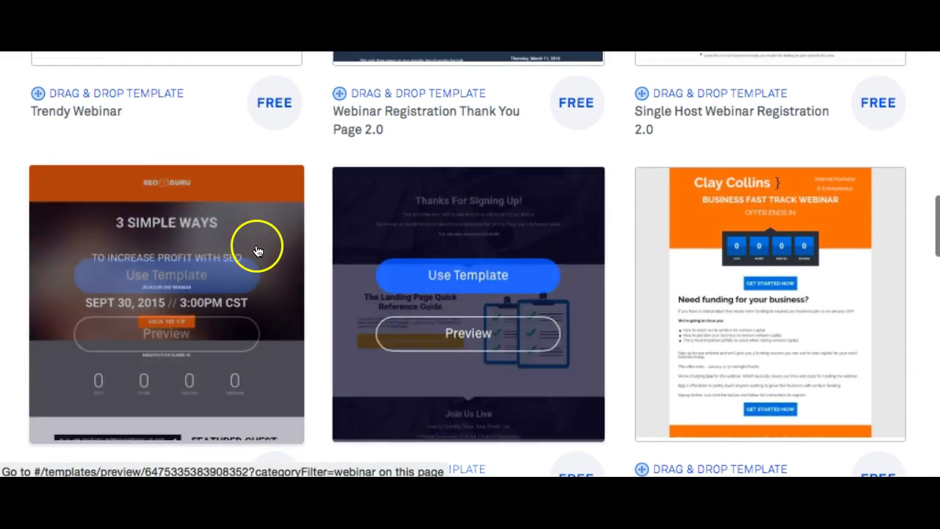
# Use the SEO GURU webinar template, trying the name 'Muslim Kidpreneur' and a hyphenated variant.
pyautogui.click(156, 276)
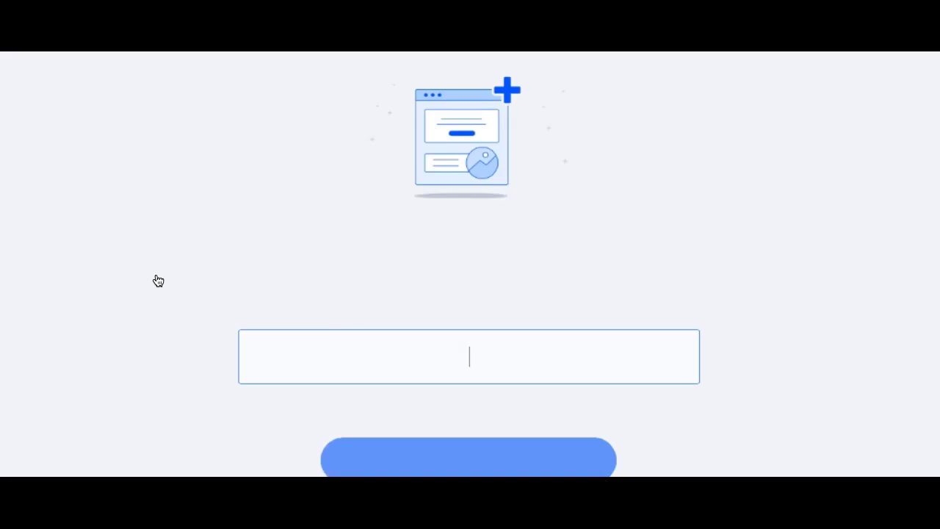
pyautogui.click(365, 348)
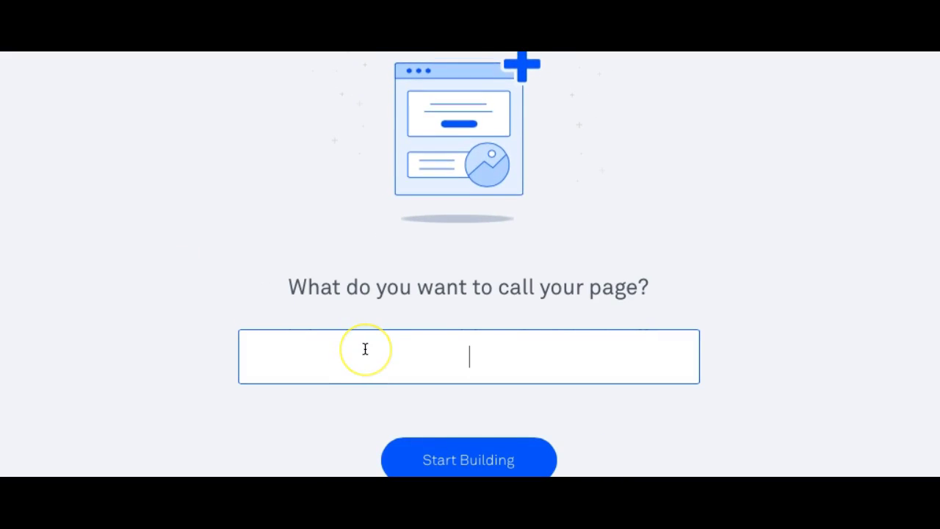
pyautogui.write('Muslim Kid')
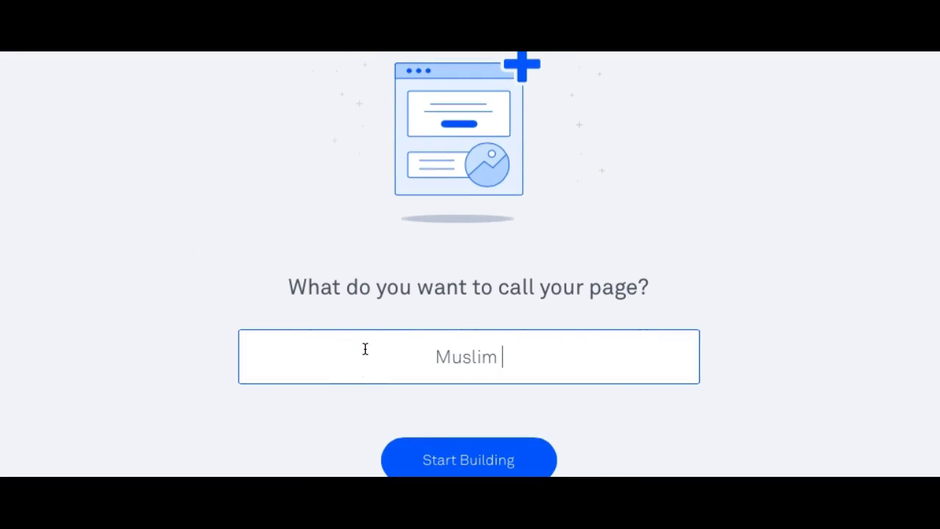
pyautogui.write('preneur')
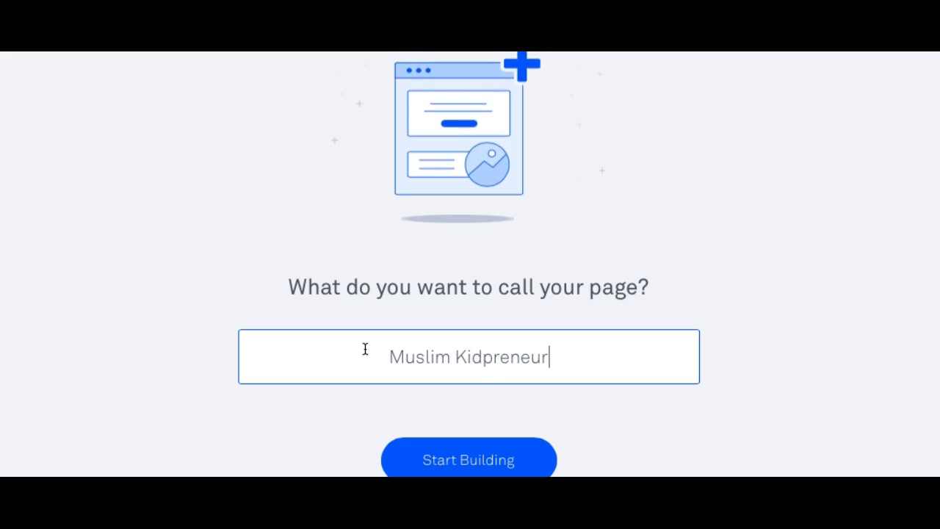
pyautogui.click(441, 460)
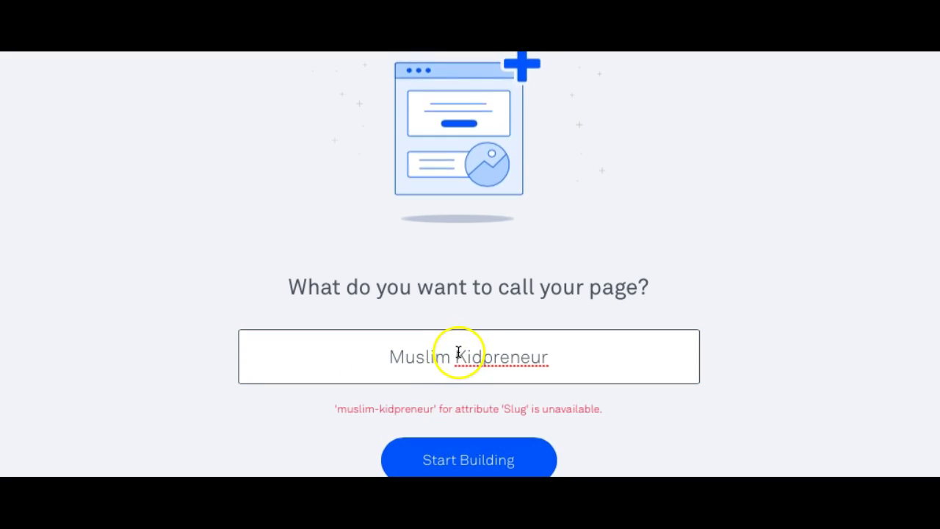
pyautogui.press('BackSpace')
pyautogui.write('-')
pyautogui.click(470, 450)
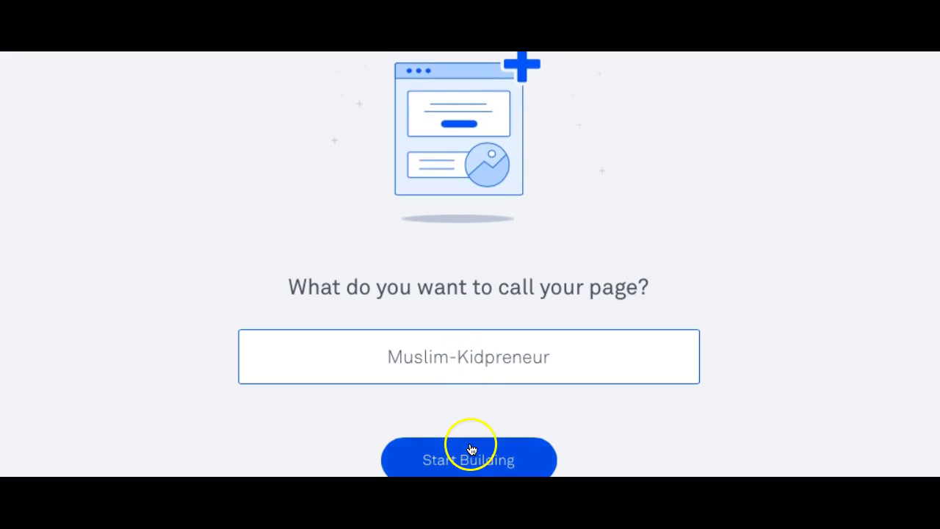
pyautogui.click(471, 453)
# Rename the page to 'Muslimkid' and create it in the editor.
pyautogui.click(479, 404)
pyautogui.tripleClick(466, 355)
pyautogui.write('Musk')
pyautogui.press('BackSpace')
pyautogui.write('limkid')
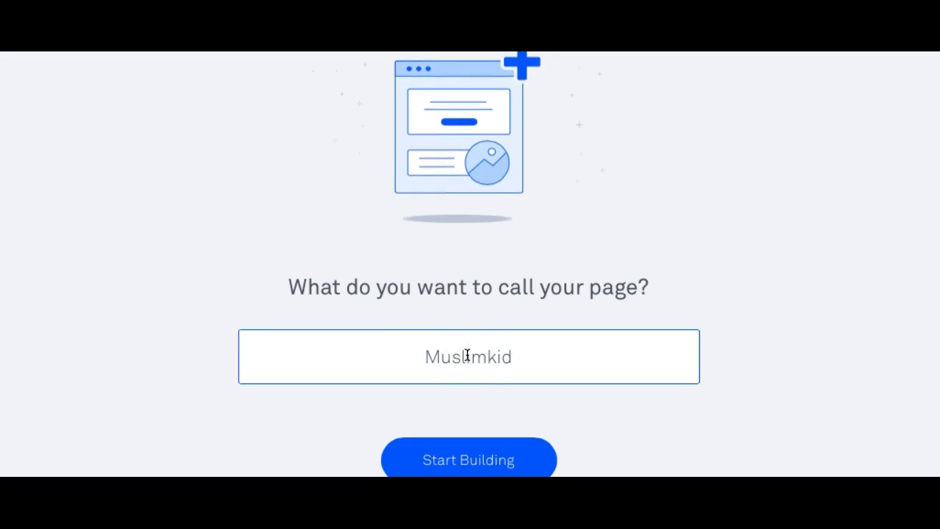
pyautogui.click(450, 441)
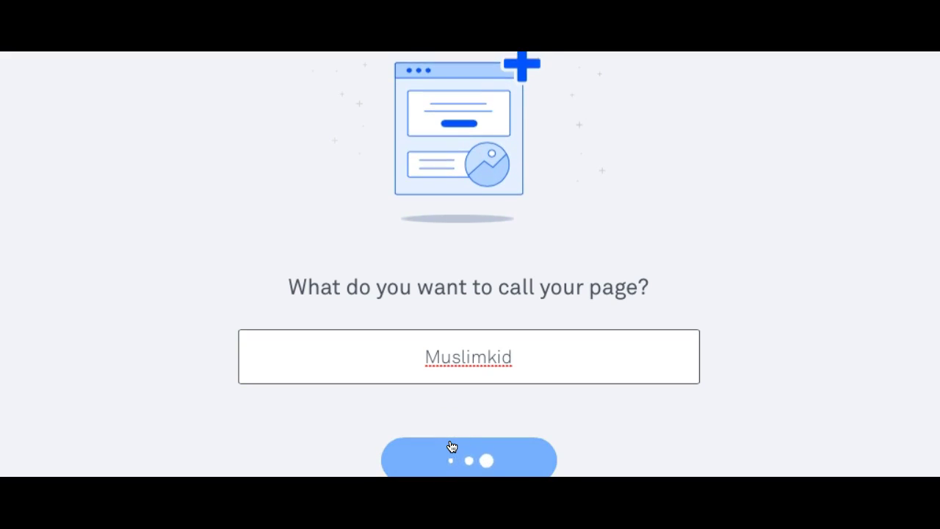
pyautogui.click(460, 443)
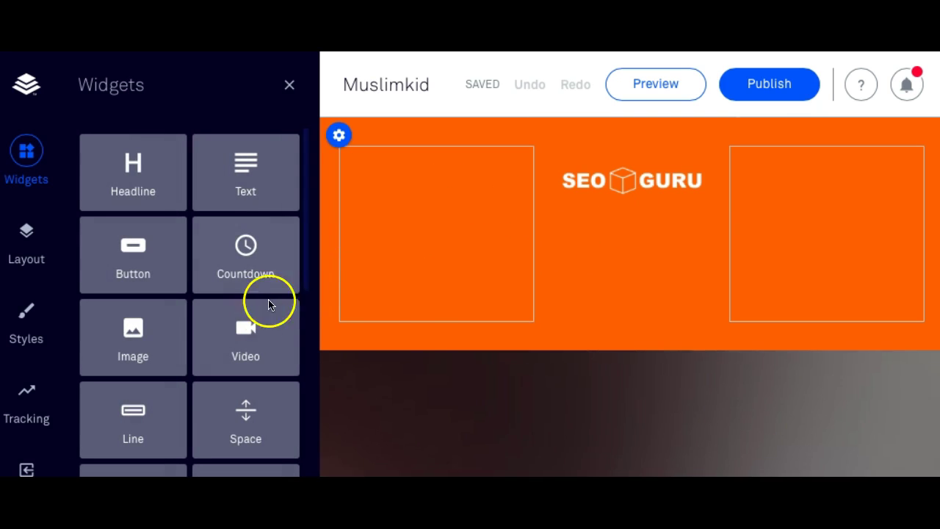
# Dismiss the re-authenticate notice and move down the page to the Featured Guest section.
pyautogui.click(611, 198)
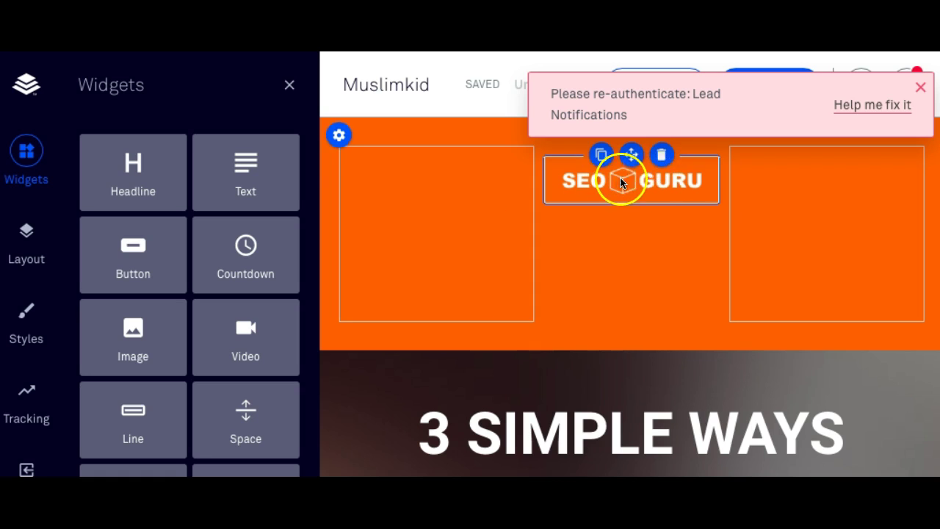
pyautogui.scroll(-2, 693, 188)
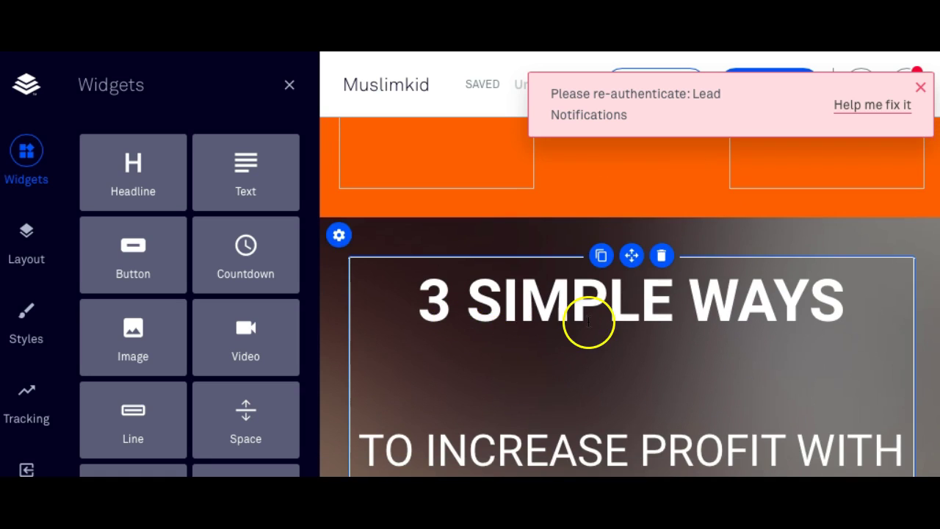
pyautogui.scroll(-2, 590, 320)
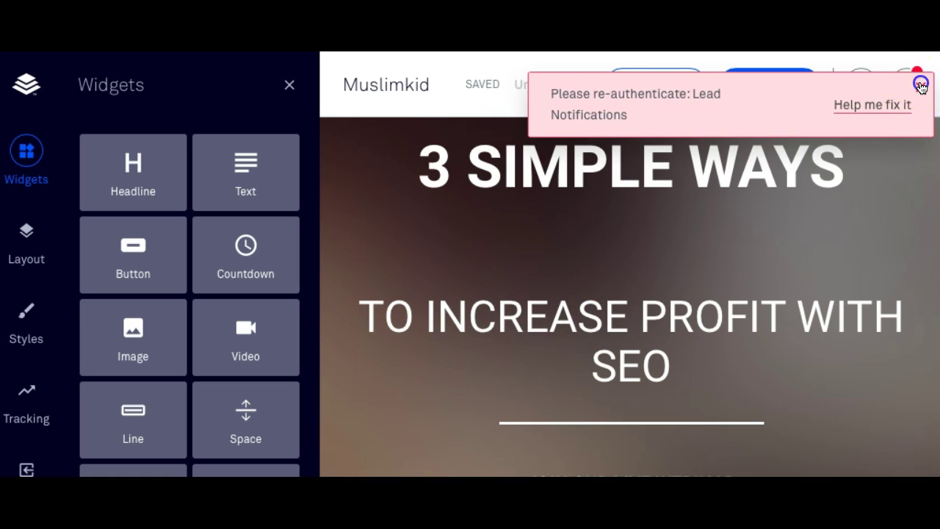
pyautogui.click(920, 84)
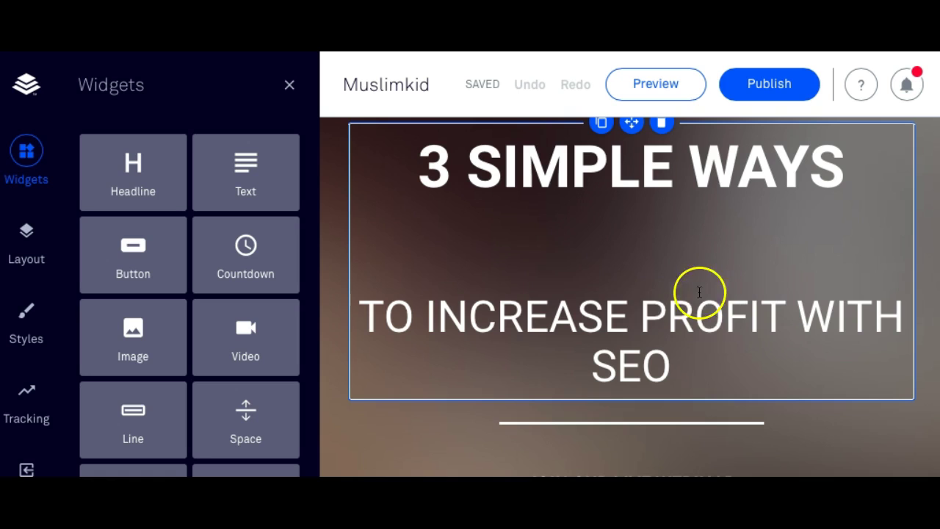
pyautogui.scroll(-3, 519, 333)
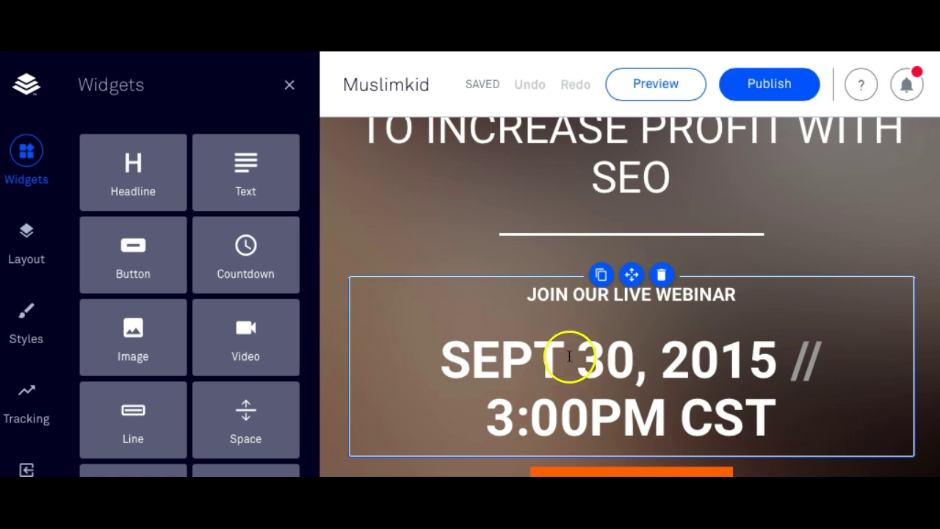
pyautogui.scroll(-2, 523, 321)
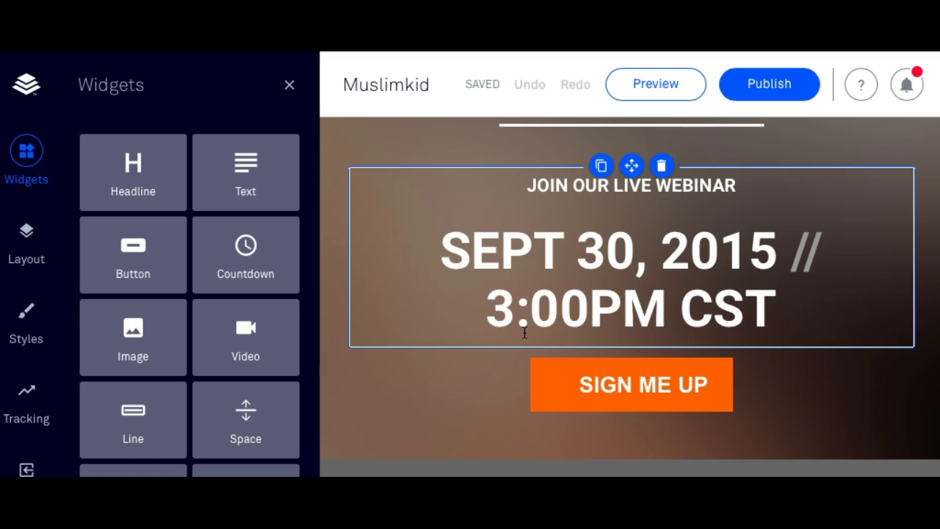
pyautogui.scroll(-1, 524, 332)
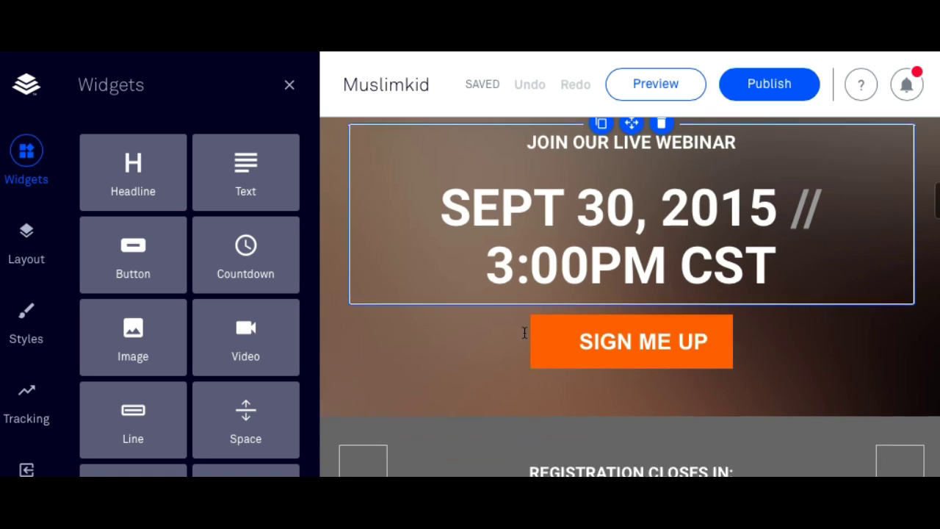
pyautogui.click(596, 344)
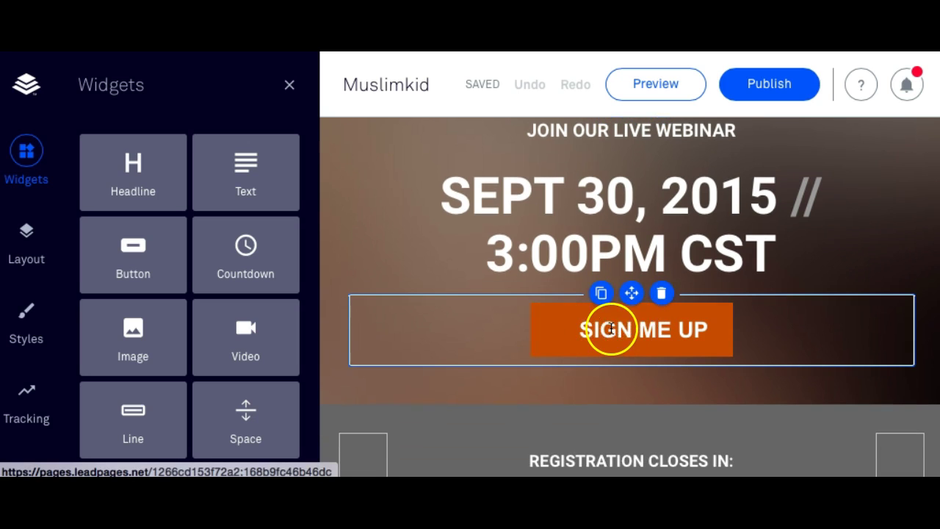
pyautogui.scroll(-3, 698, 325)
pyautogui.click(535, 370)
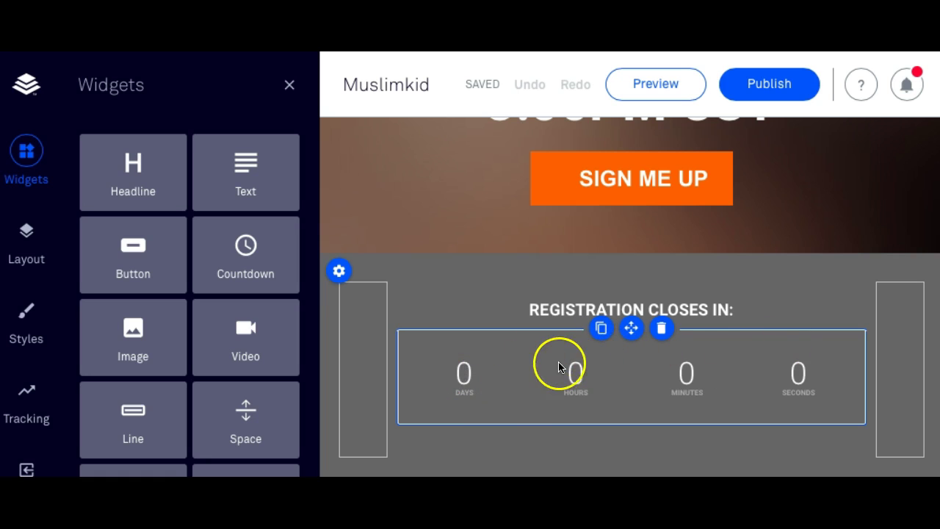
pyautogui.scroll(-8, 703, 367)
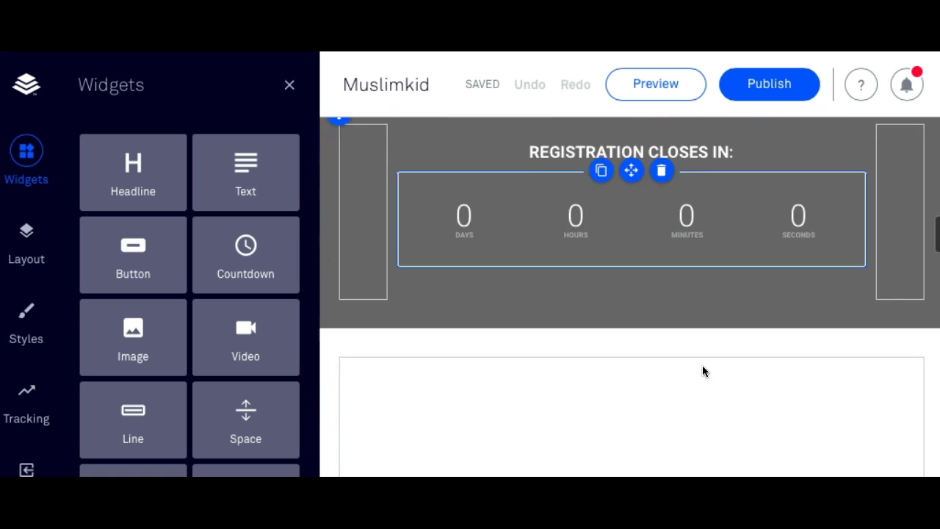
# Delete the Featured Guest heading, John Doe bio text and embedded video.
pyautogui.click(725, 347)
pyautogui.click(833, 271)
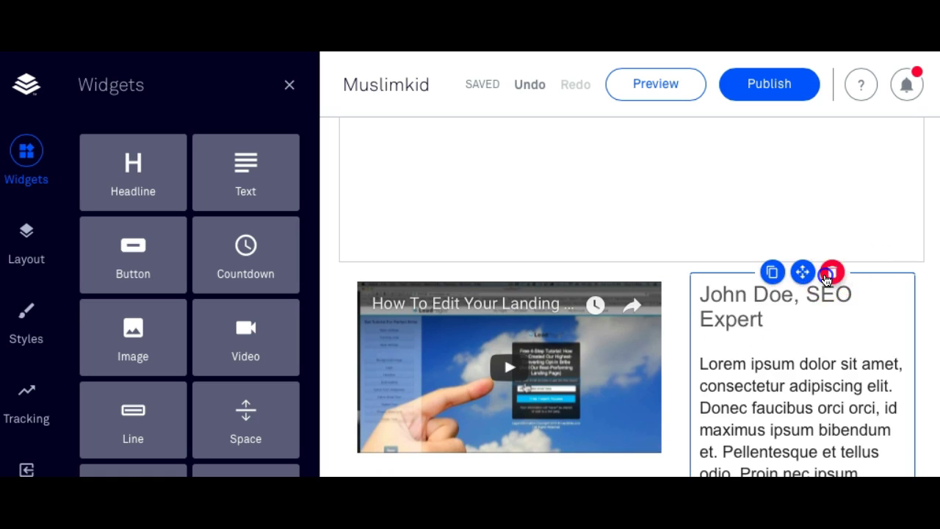
pyautogui.click(832, 272)
pyautogui.click(539, 272)
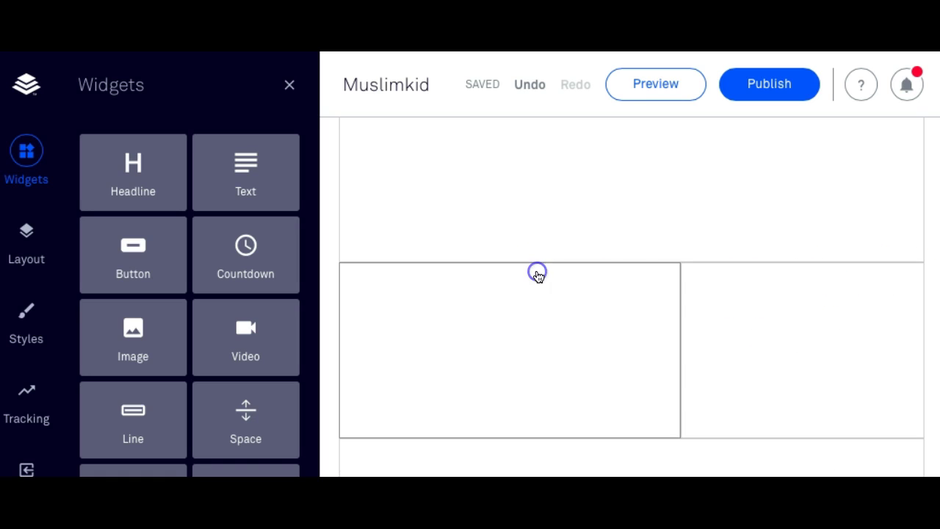
# Bring up the options for the bottom SIGN ME UP button.
pyautogui.scroll(-7, 699, 300)
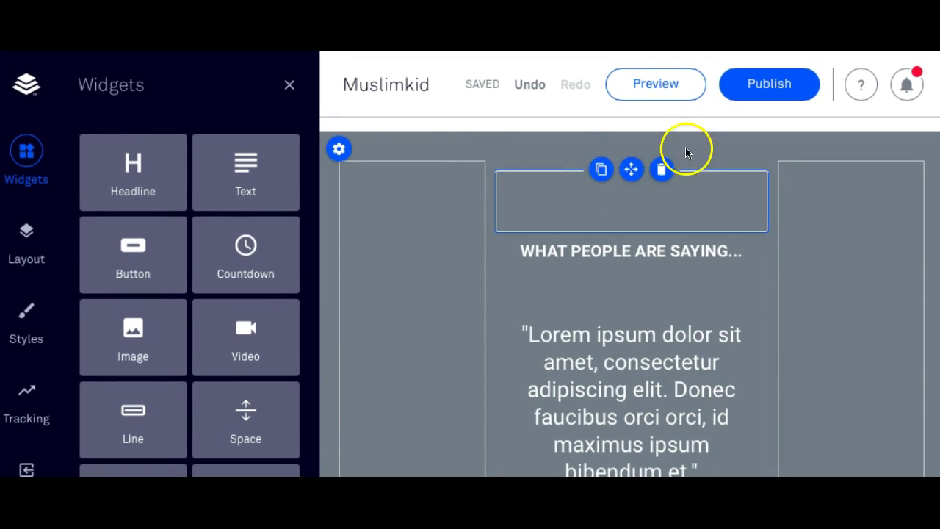
pyautogui.scroll(-10, 586, 295)
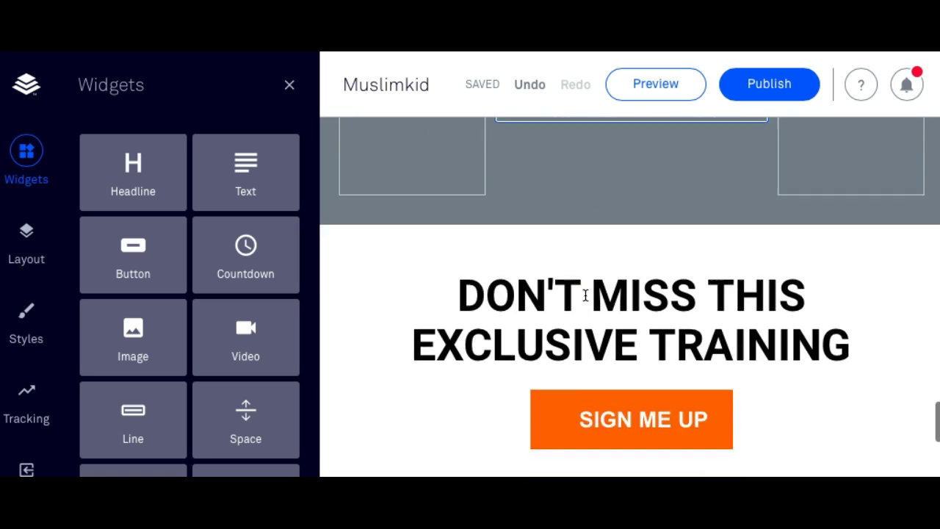
pyautogui.scroll(2, 586, 294)
pyautogui.click(586, 271)
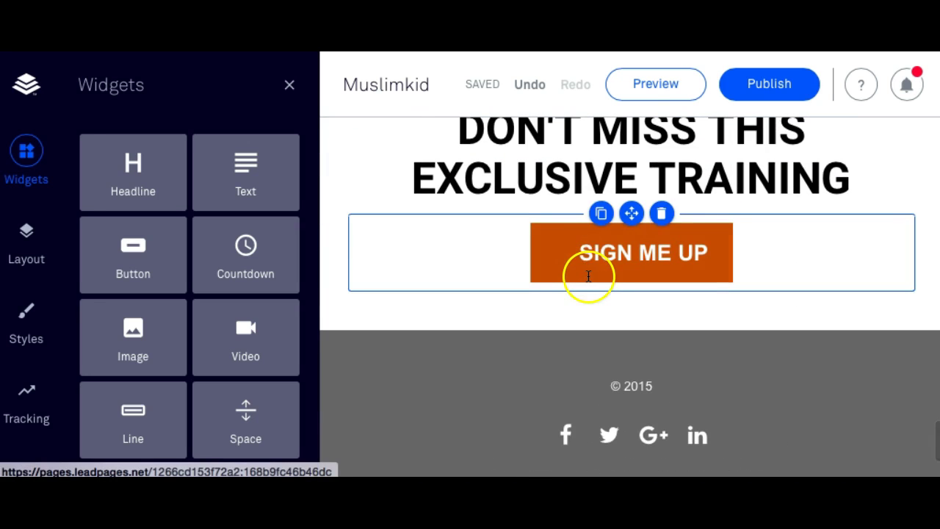
pyautogui.click(608, 248)
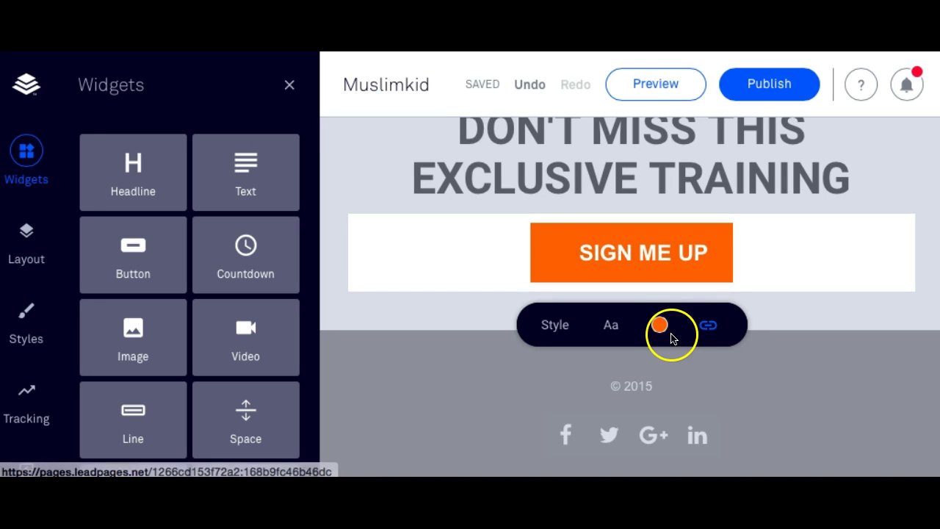
# Open the button's linked leadbox, My Leadbox 1, for editing.
pyautogui.click(709, 327)
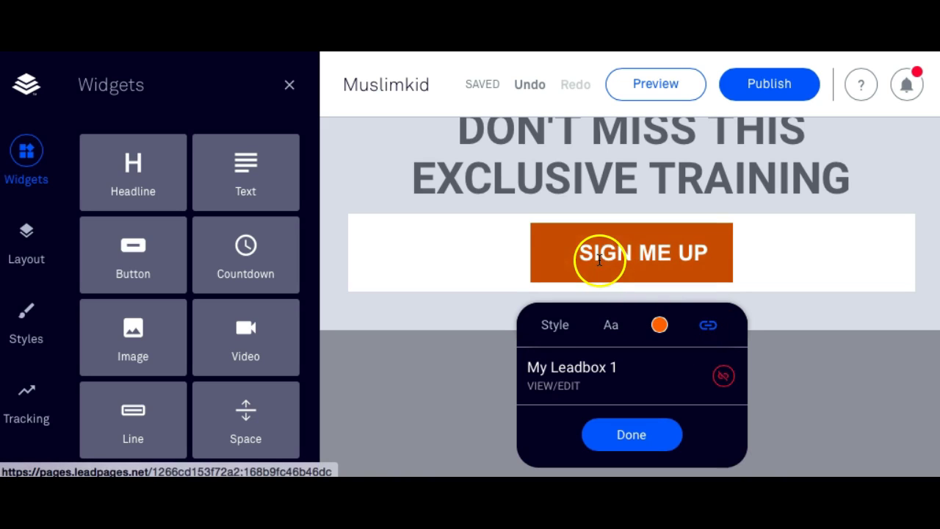
pyautogui.click(546, 389)
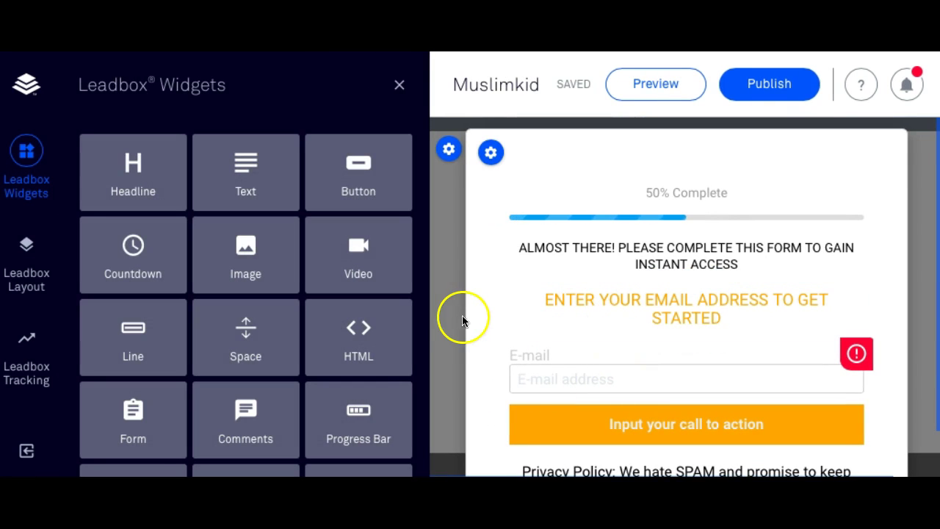
pyautogui.click(596, 354)
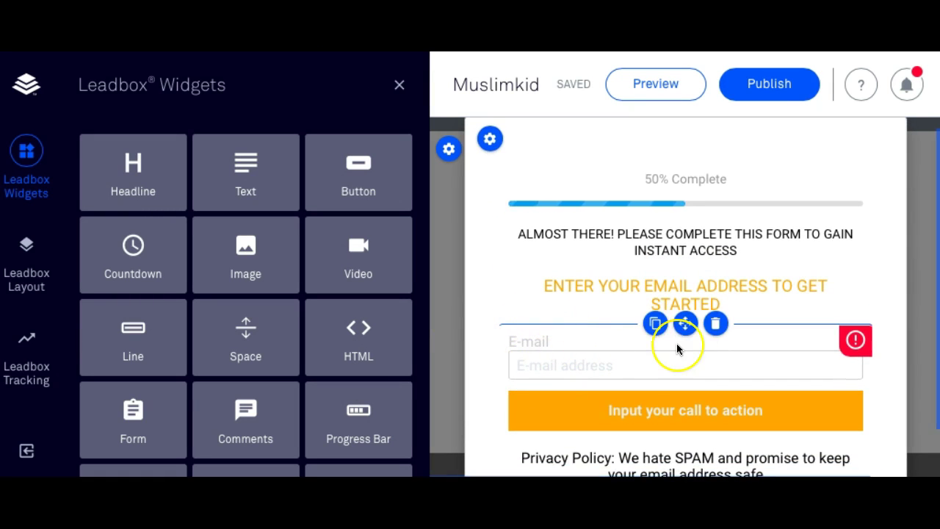
pyautogui.scroll(-2, 677, 343)
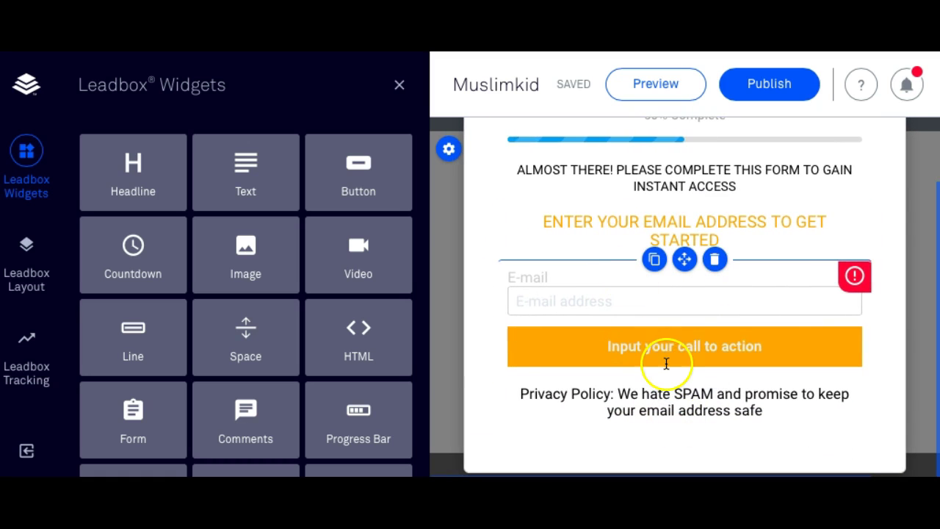
pyautogui.scroll(2, 846, 315)
# Check the leadbox headline, progress bar and section, then show the Leadbox Layout sections.
pyautogui.click(845, 314)
pyautogui.click(652, 193)
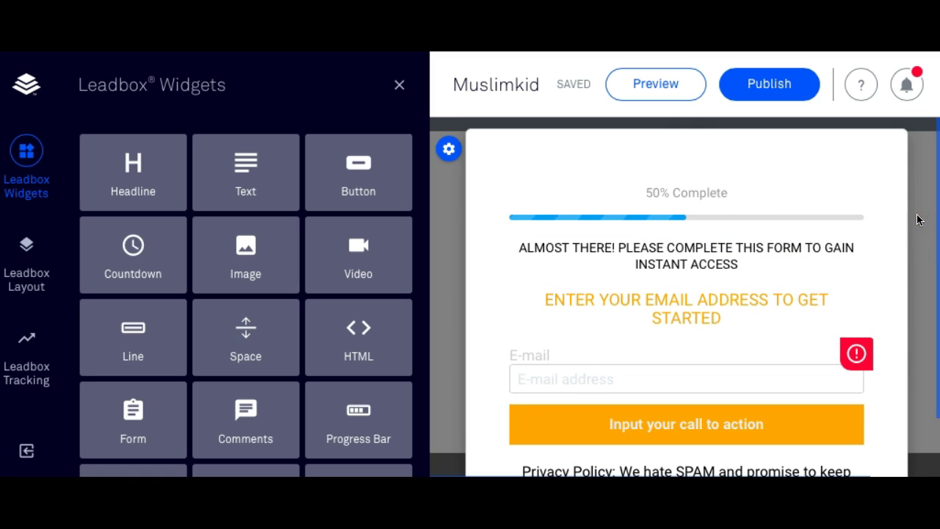
pyautogui.click(482, 195)
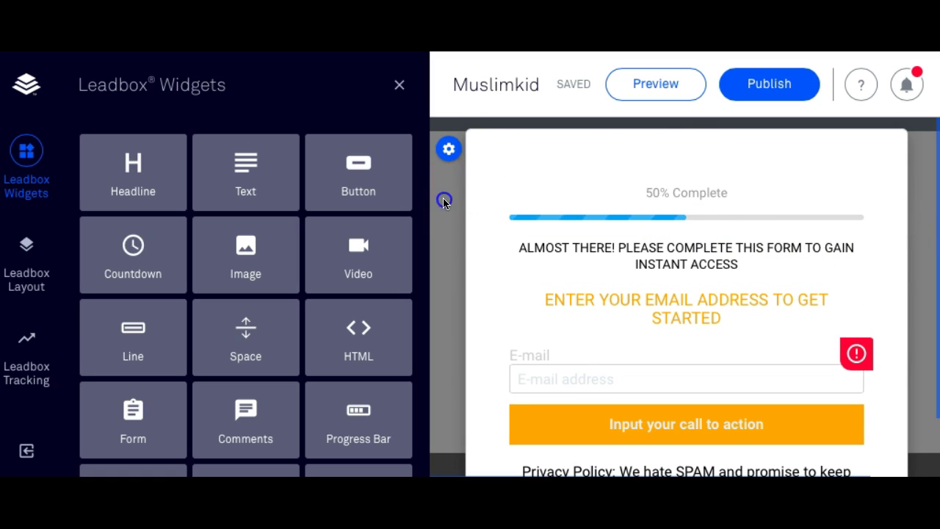
pyautogui.scroll(-1, 551, 250)
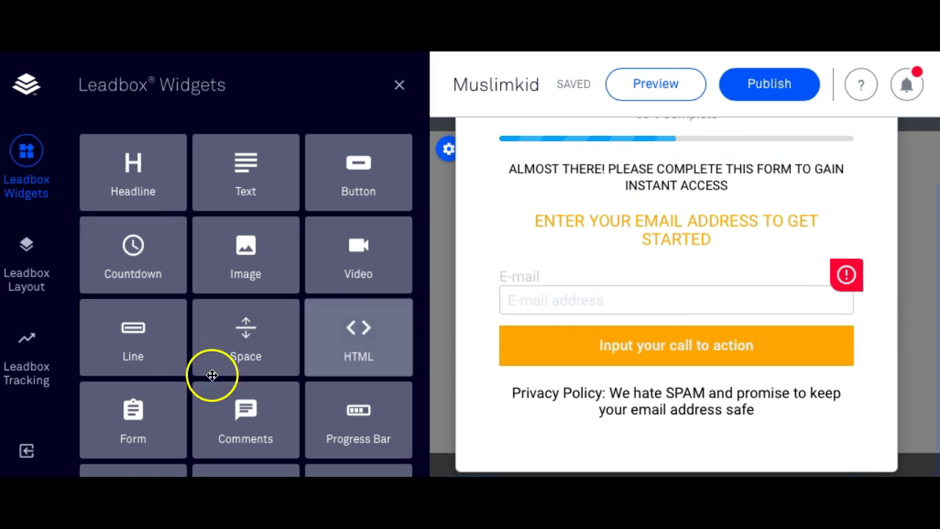
pyautogui.click(33, 282)
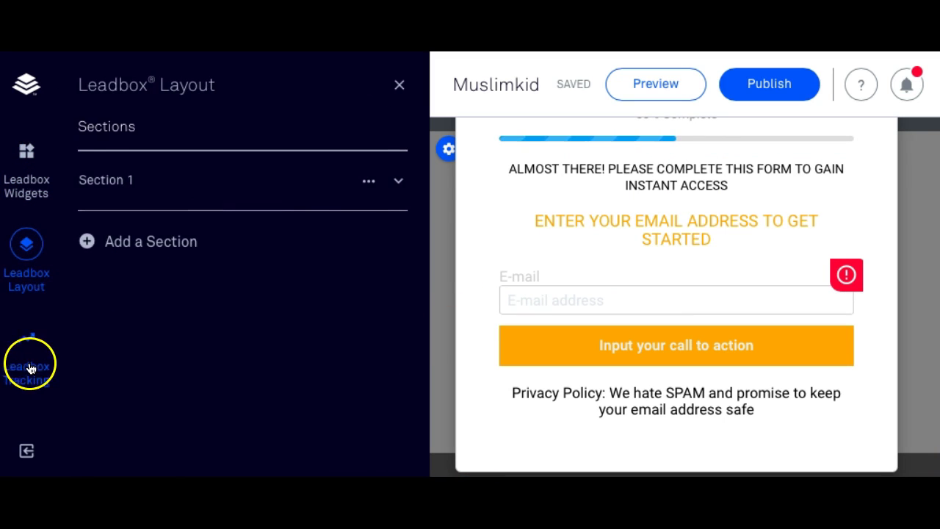
# Expand Section 1, add a second section, then delete Section 2 again.
pyautogui.click(22, 376)
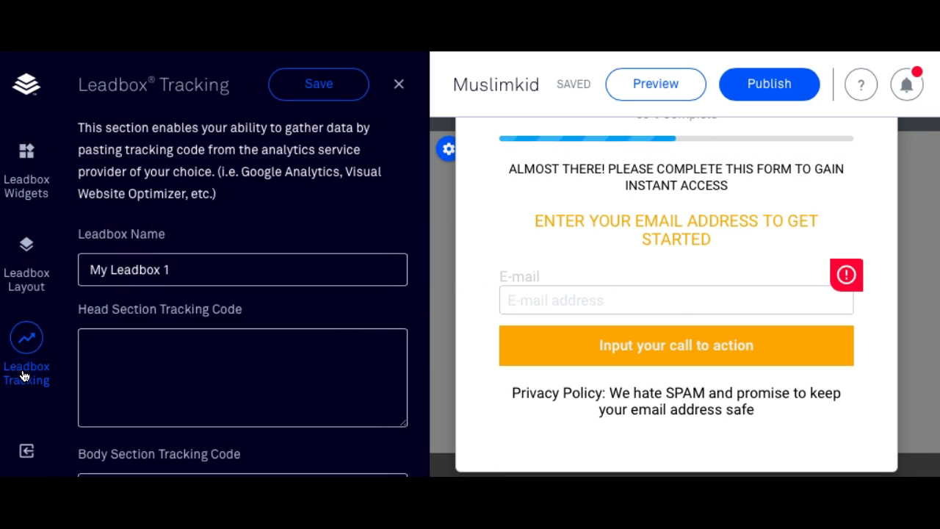
pyautogui.click(34, 291)
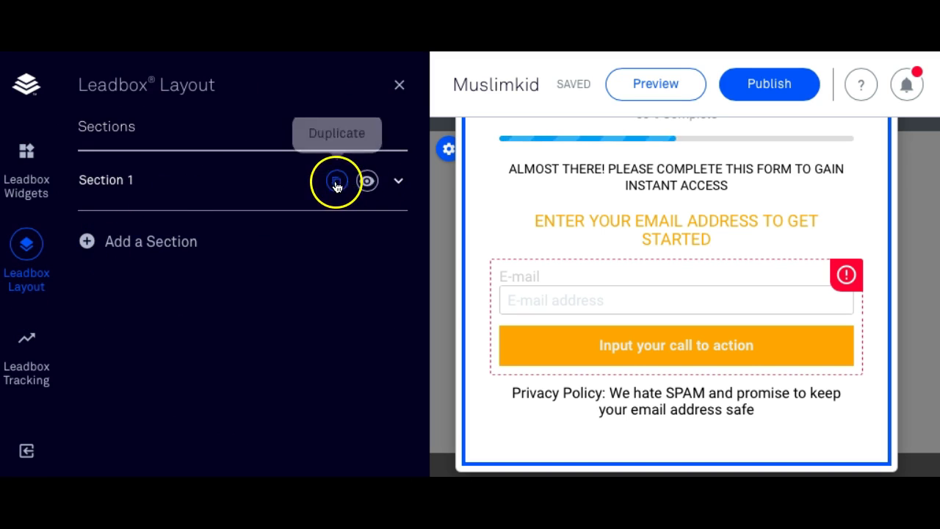
pyautogui.click(397, 181)
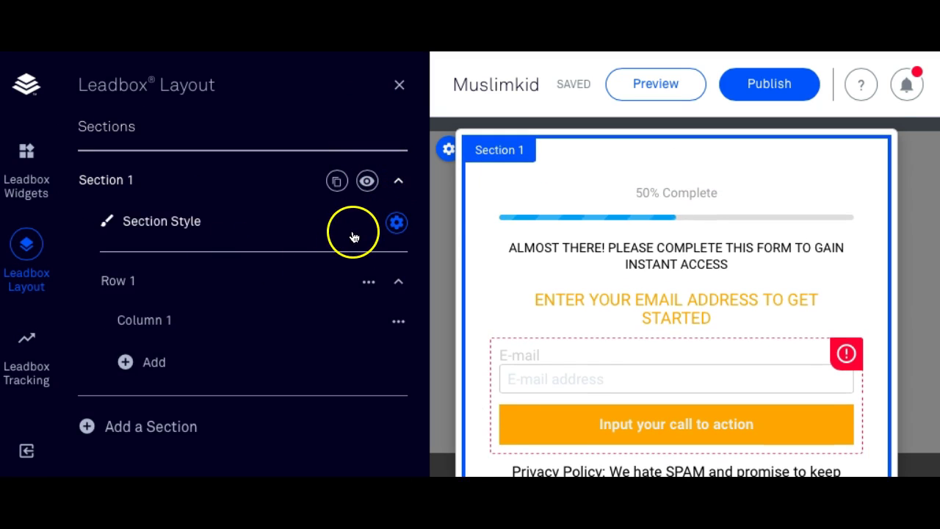
pyautogui.click(87, 428)
pyautogui.scroll(-1, 183, 428)
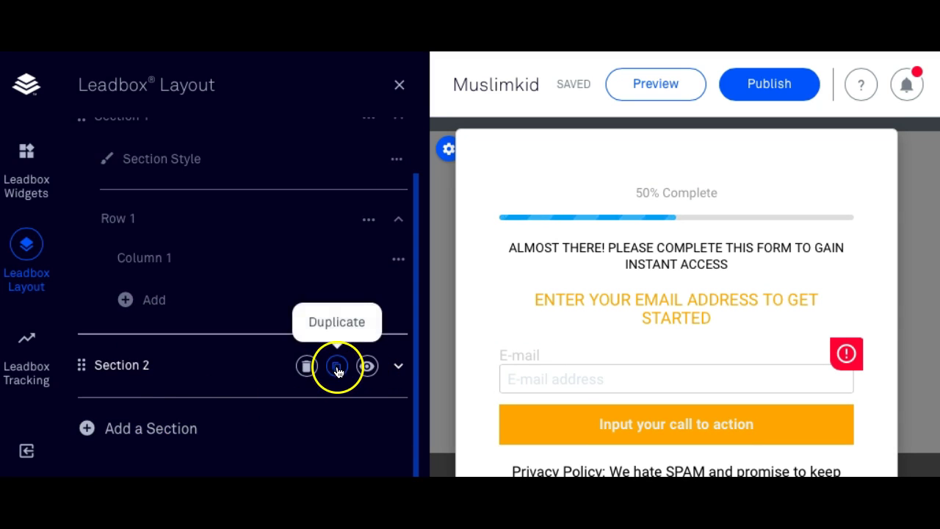
pyautogui.click(306, 365)
pyautogui.click(242, 365)
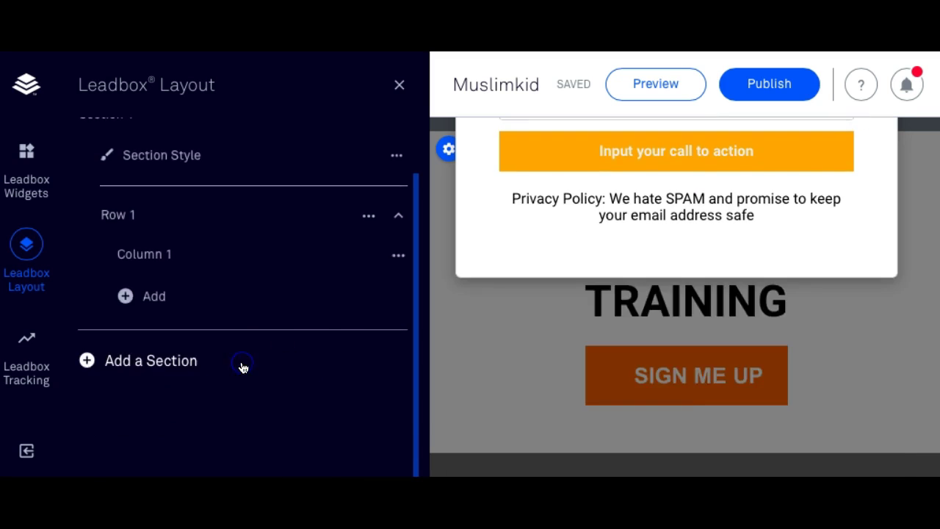
# Return to the Leadbox Widgets panel and open the email form's settings.
pyautogui.click(25, 194)
pyautogui.scroll(-1, 185, 263)
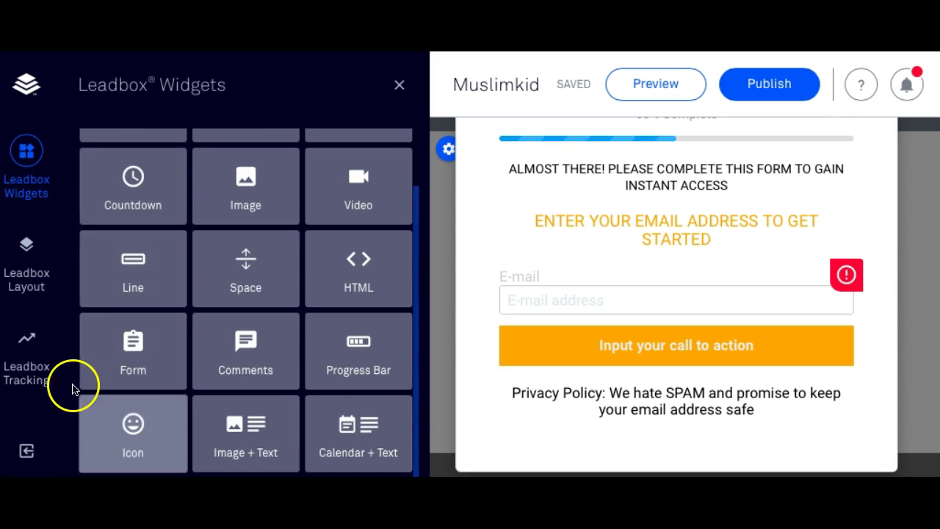
pyautogui.click(710, 289)
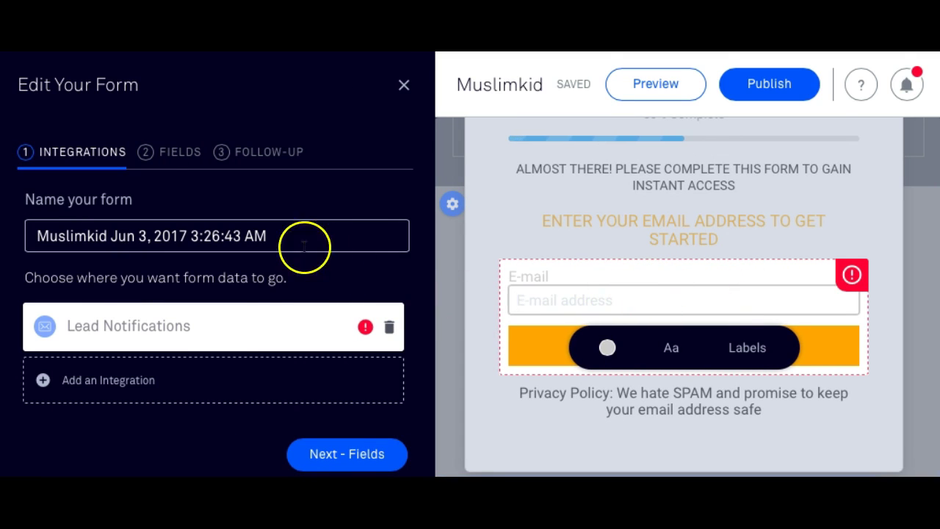
pyautogui.click(128, 377)
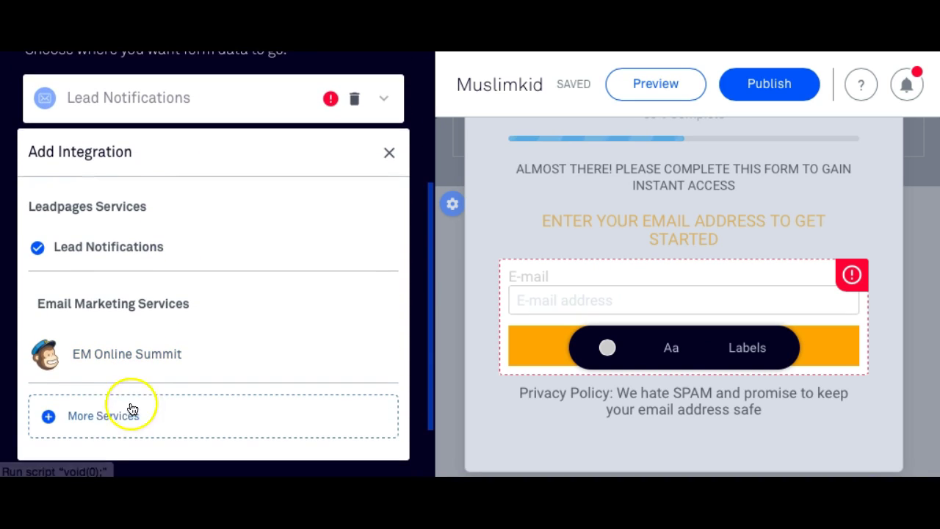
pyautogui.click(93, 417)
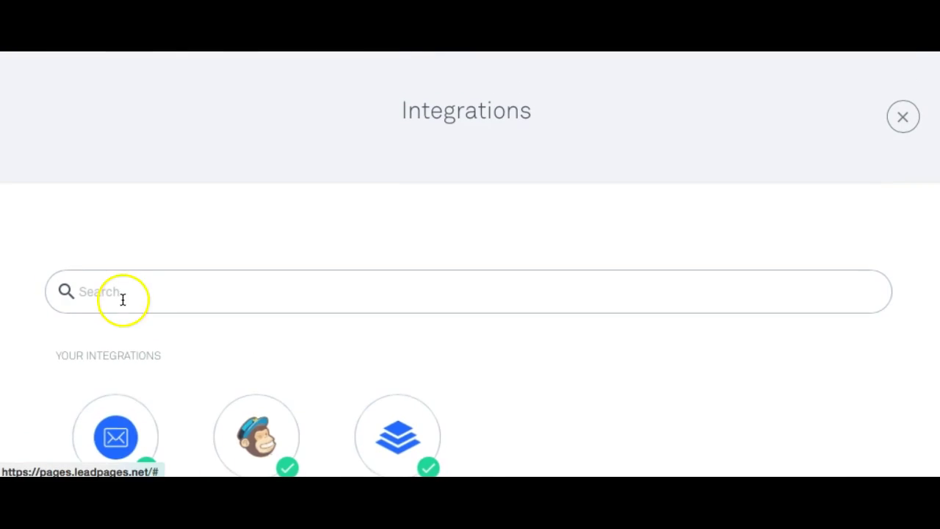
pyautogui.scroll(-1, 250, 370)
pyautogui.scroll(-1, 261, 379)
pyautogui.click(252, 320)
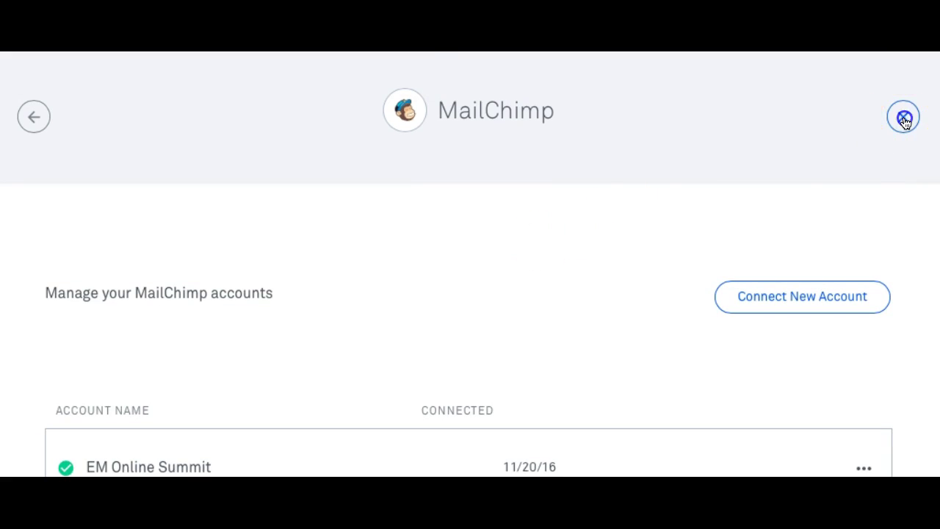
pyautogui.click(904, 119)
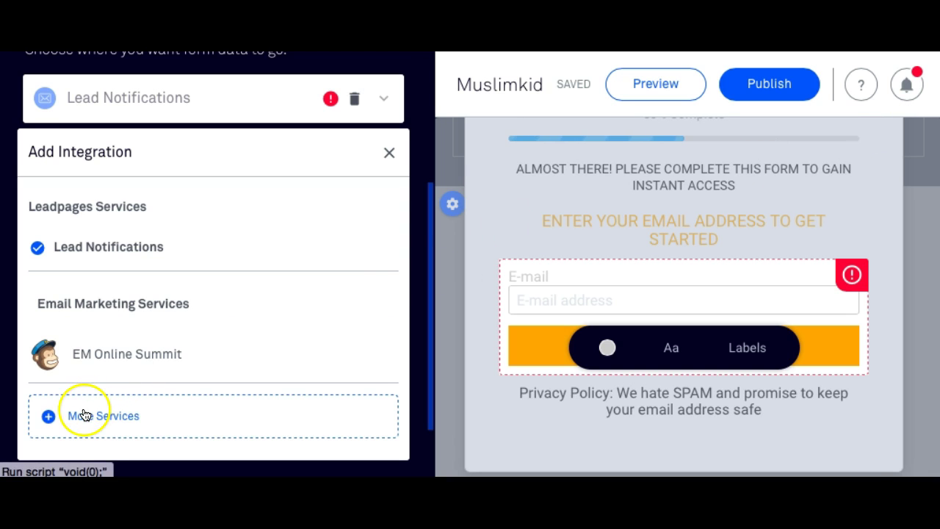
pyautogui.scroll(-2, 85, 415)
pyautogui.scroll(5, 84, 412)
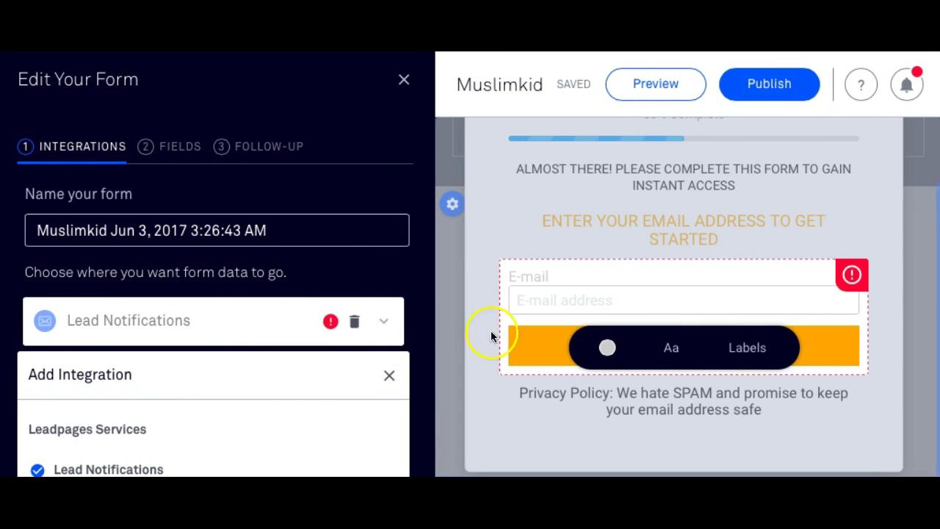
pyautogui.scroll(-4, 189, 435)
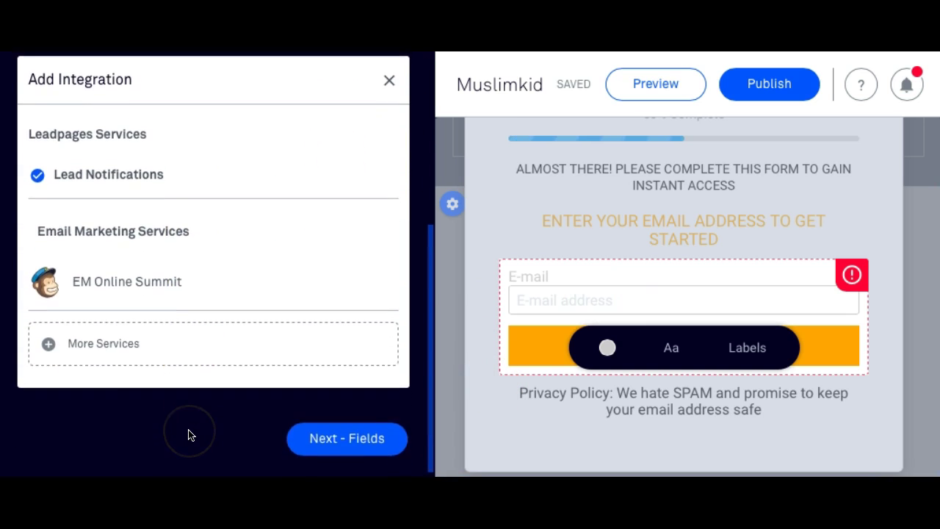
pyautogui.click(337, 437)
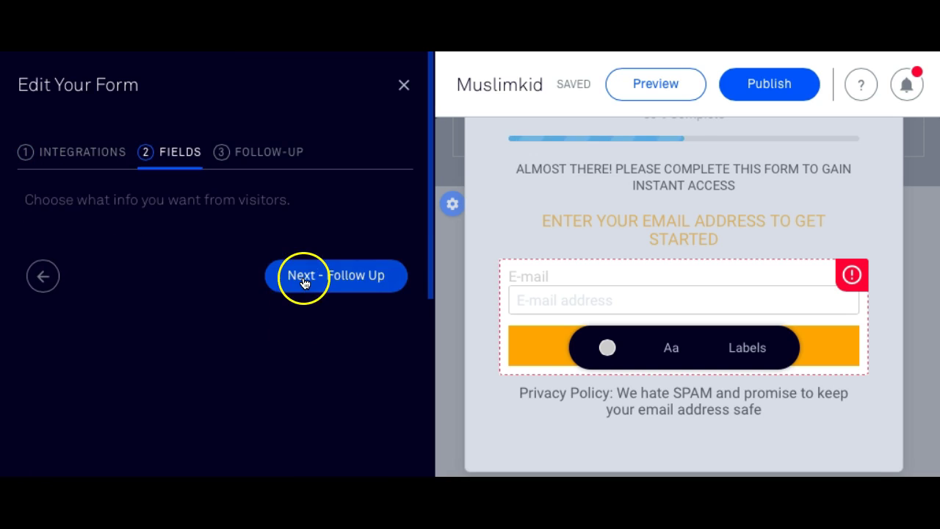
pyautogui.click(304, 279)
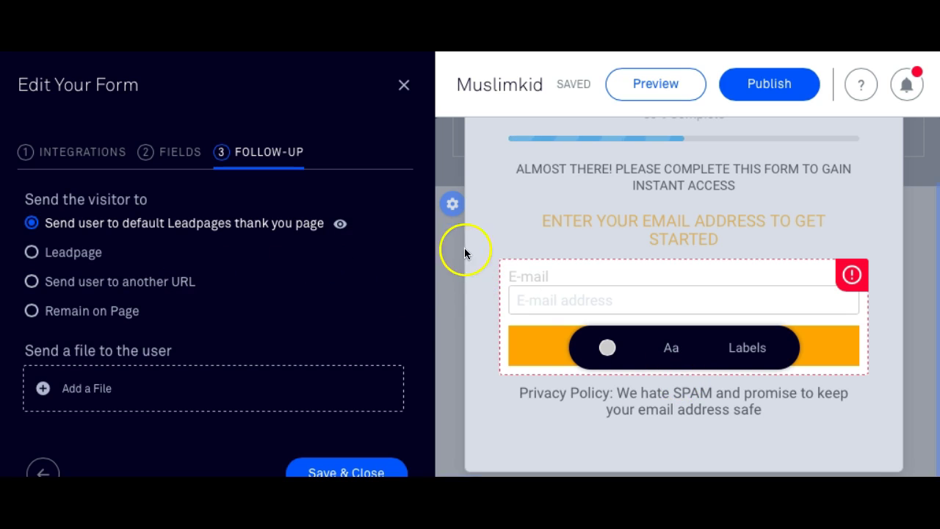
pyautogui.click(402, 87)
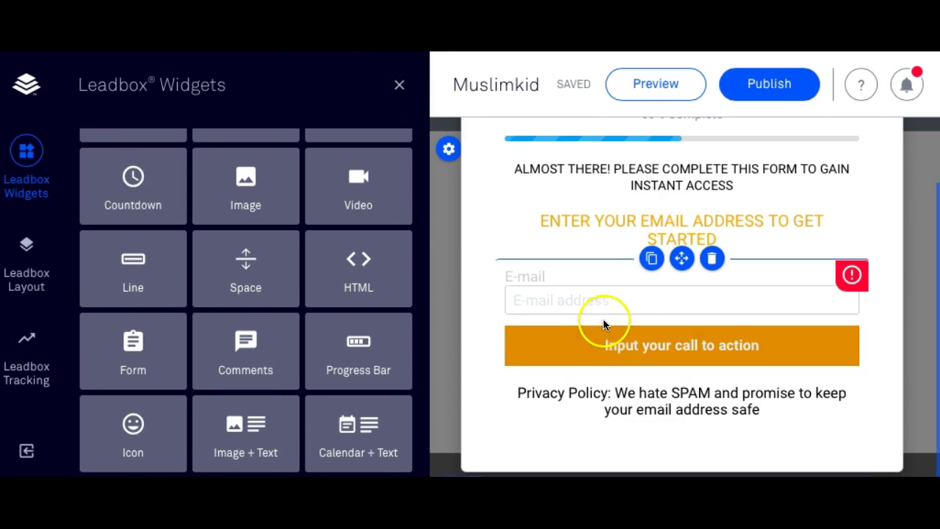
# Select the leadbox's email form, progress bar and section settings, then close them.
pyautogui.click(431, 199)
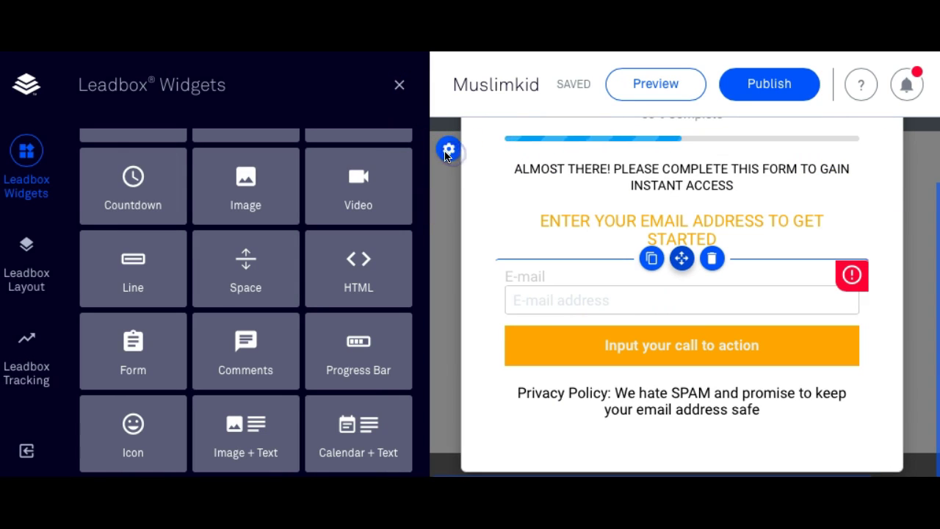
pyautogui.click(14, 194)
pyautogui.click(497, 269)
pyautogui.click(497, 184)
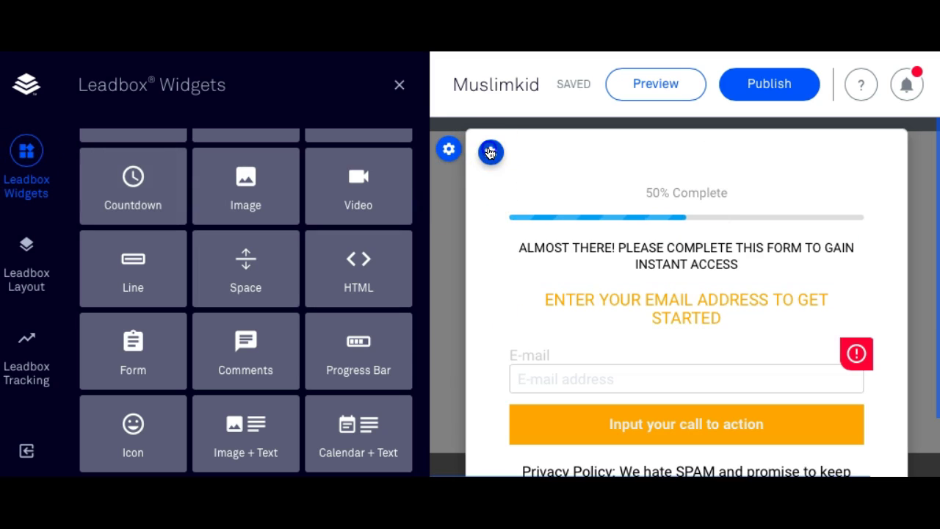
pyautogui.click(490, 152)
pyautogui.click(449, 213)
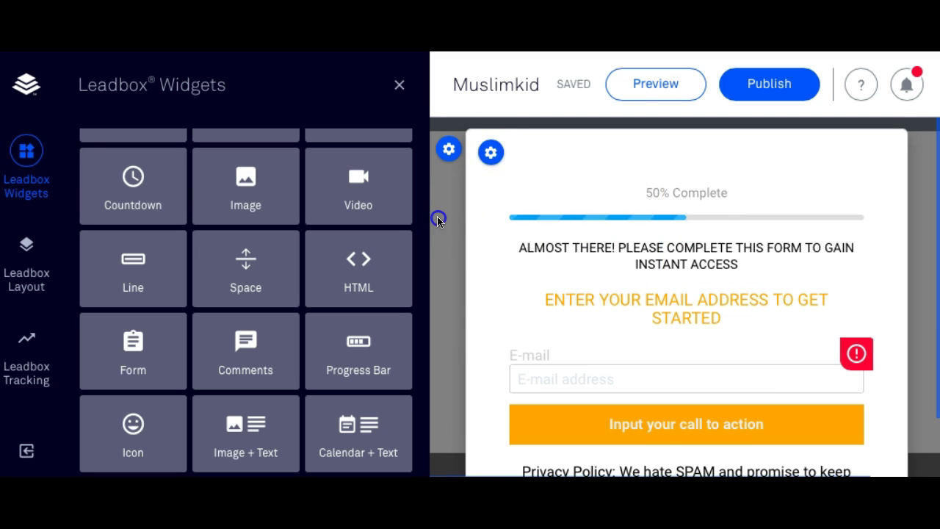
pyautogui.scroll(-2, 464, 330)
pyautogui.scroll(2, 464, 329)
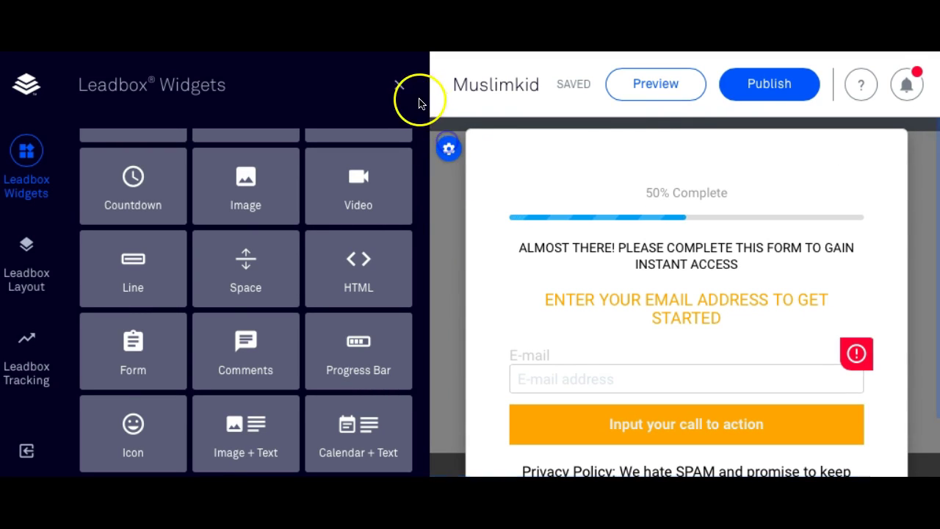
# Return to the page and open the SIGN ME UP button's linked leadbox for editing.
pyautogui.click(401, 85)
pyautogui.scroll(2, 446, 224)
pyautogui.click(465, 227)
pyautogui.click(466, 225)
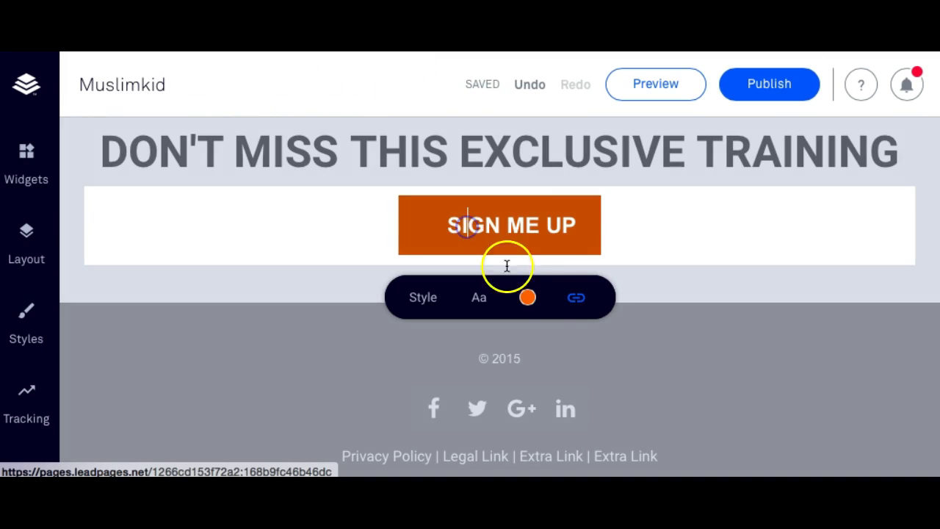
pyautogui.click(578, 300)
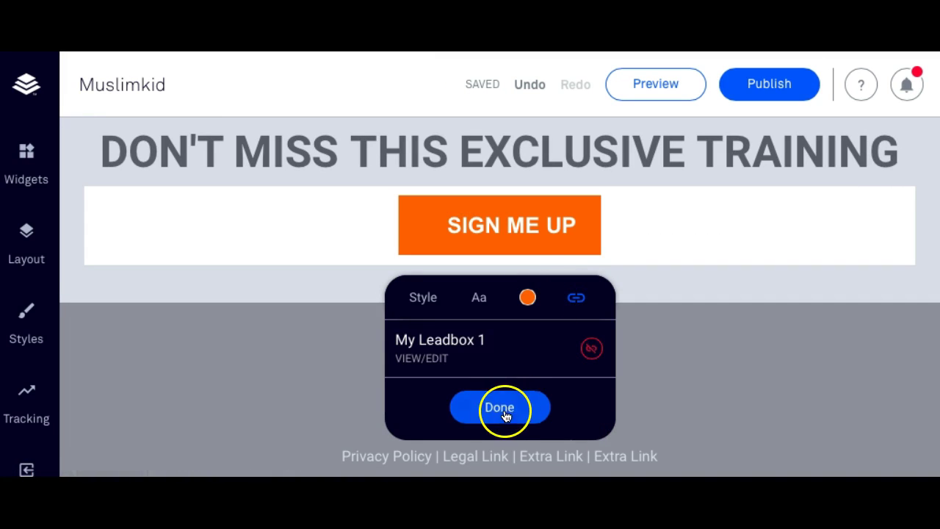
pyautogui.click(419, 359)
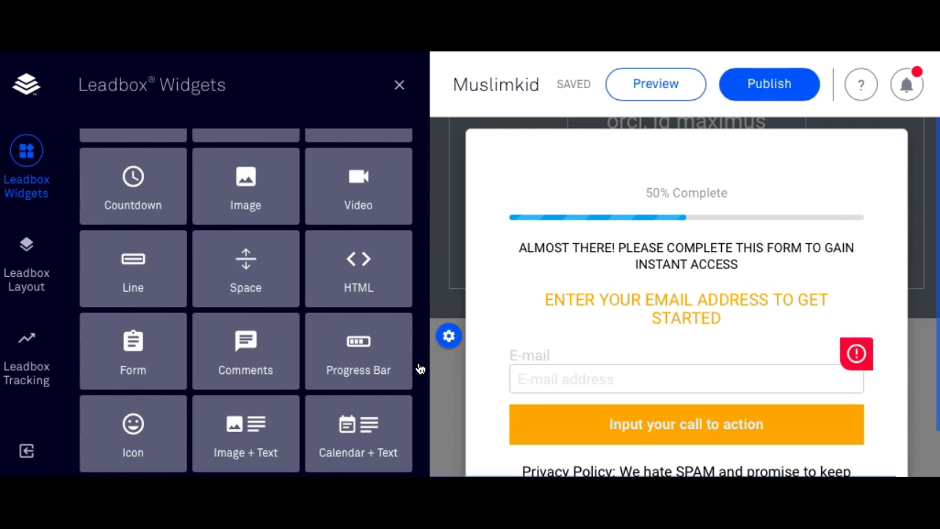
# Open the email form's settings and advance through Fields to the Follow Up step.
pyautogui.click(579, 378)
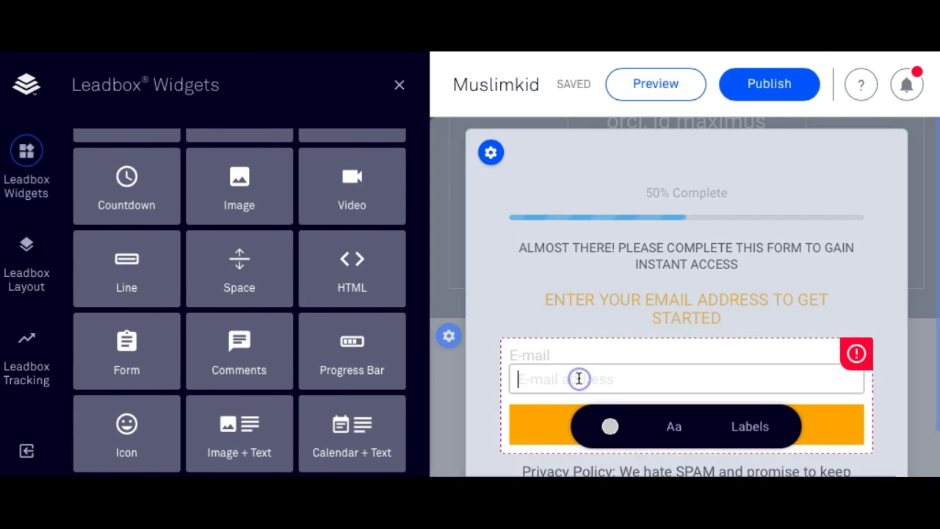
pyautogui.scroll(-2, 169, 283)
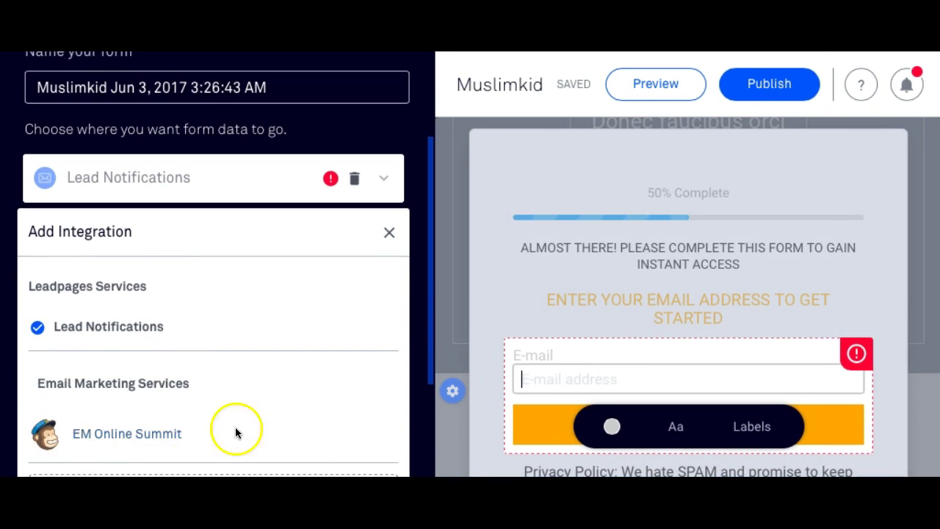
pyautogui.scroll(-3, 115, 338)
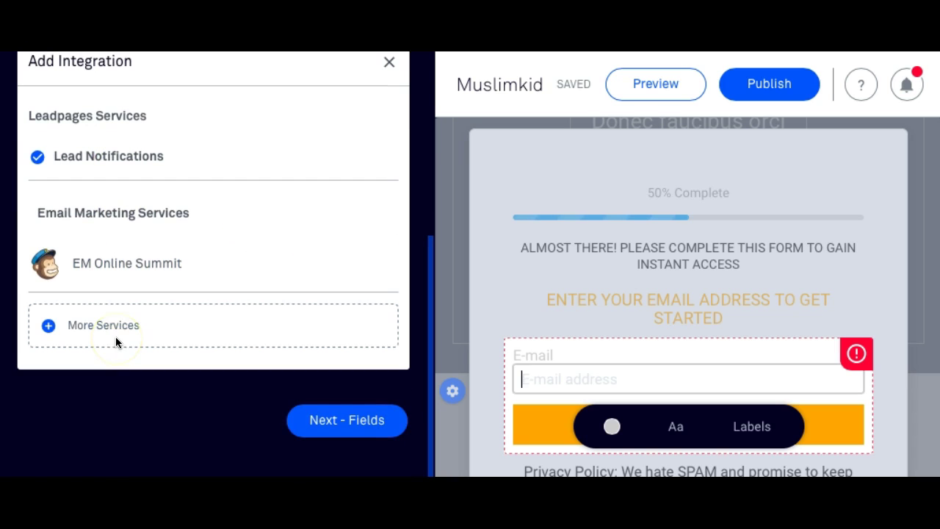
pyautogui.click(359, 423)
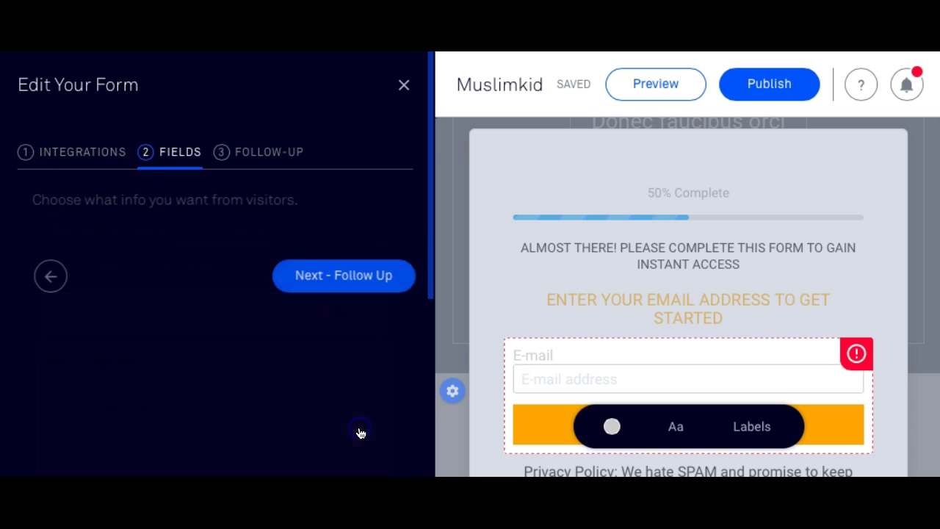
pyautogui.click(321, 278)
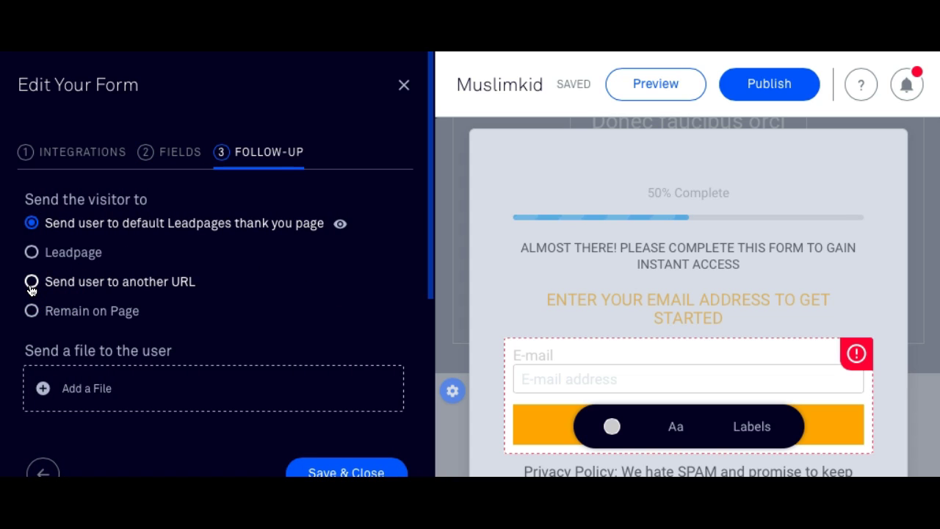
# Set the follow-up to 'Send user to another URL' and close the form settings.
pyautogui.click(31, 287)
pyautogui.click(94, 316)
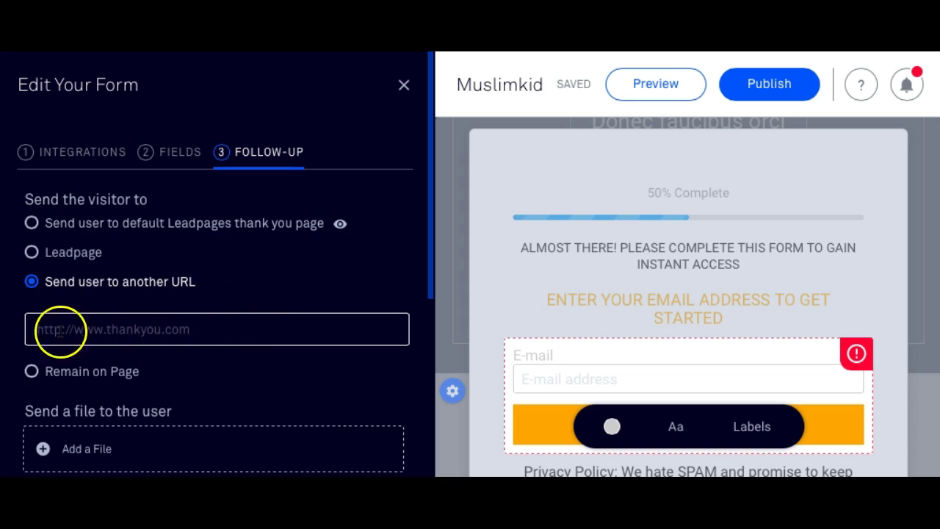
pyautogui.click(462, 277)
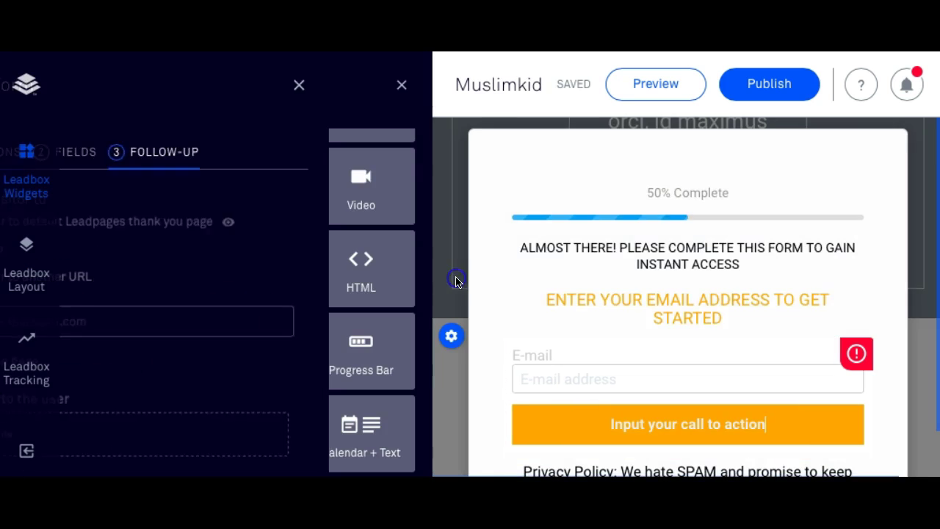
pyautogui.click(844, 252)
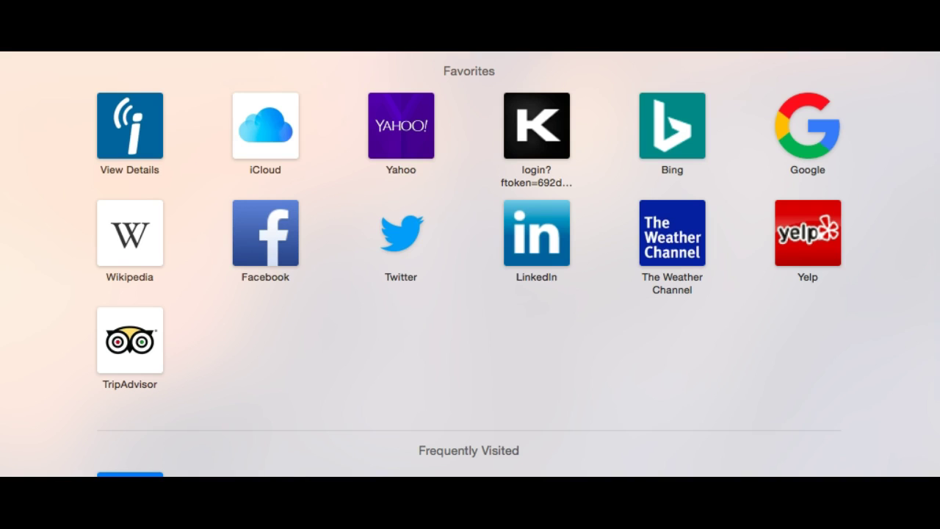
# Search Google for 'maichim' and open the official MailChimp site from the results.
pyautogui.write('maichim')
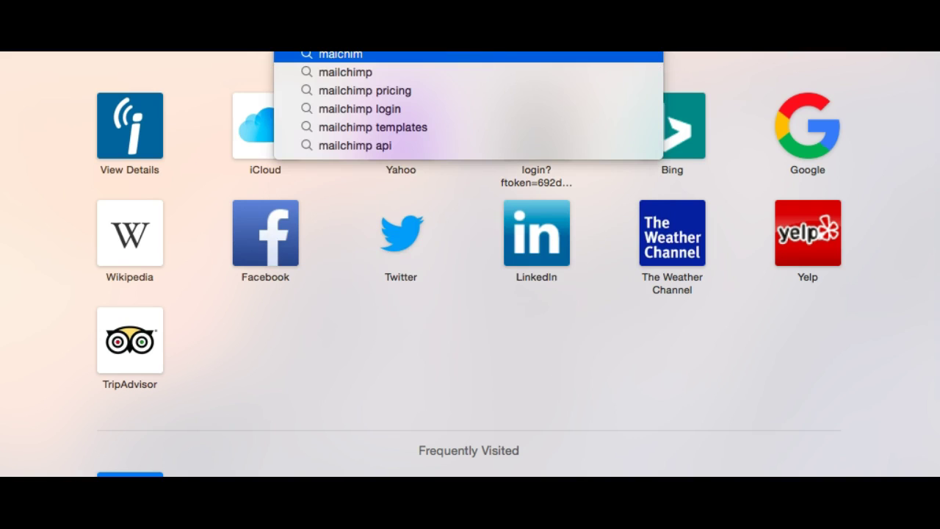
pyautogui.press('Return')
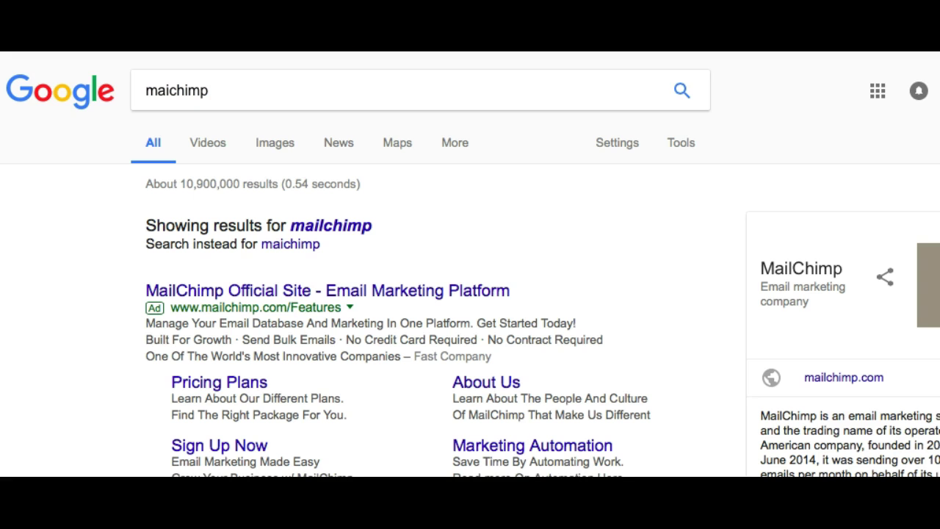
pyautogui.scroll(-7, 341, 309)
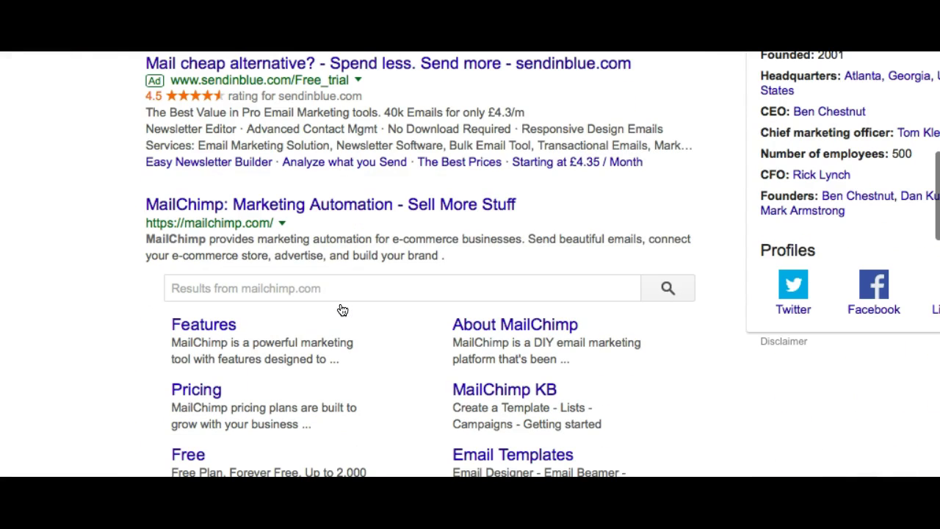
pyautogui.click(302, 205)
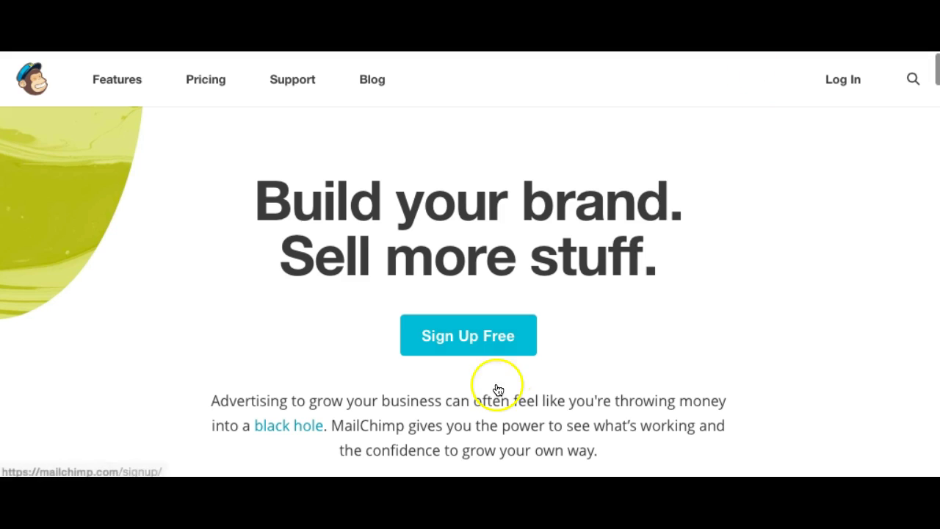
# Log in to MailChimp with the autofilled credentials.
pyautogui.click(841, 90)
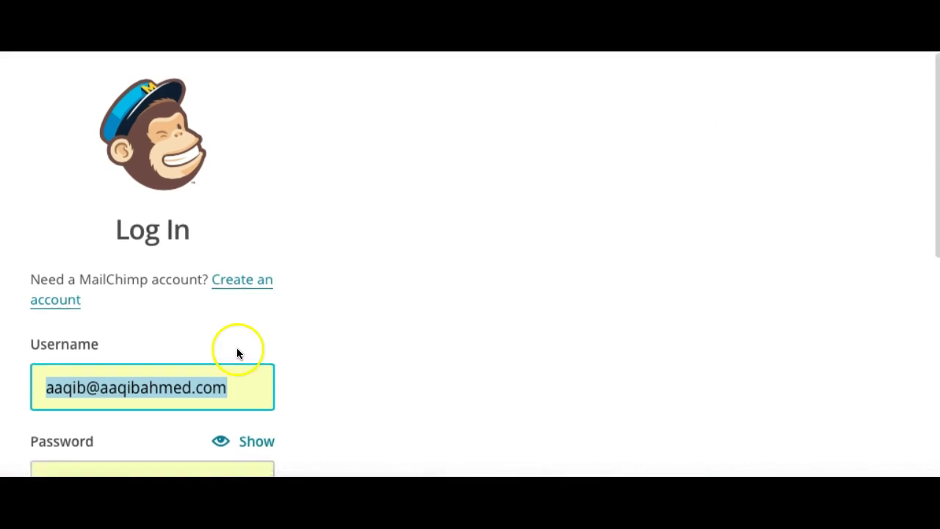
pyautogui.scroll(-3, 220, 367)
pyautogui.click(178, 391)
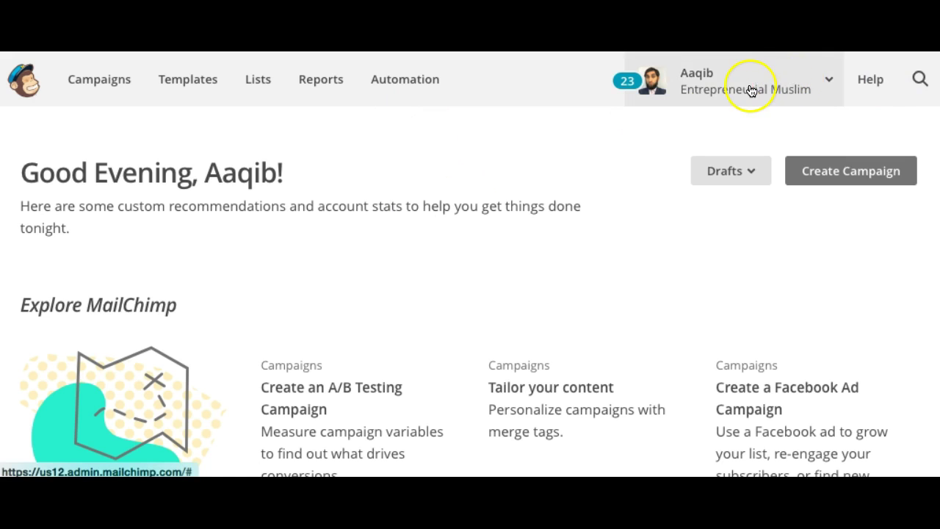
# Go from the account menu to Account, then Extras > API keys.
pyautogui.click(792, 90)
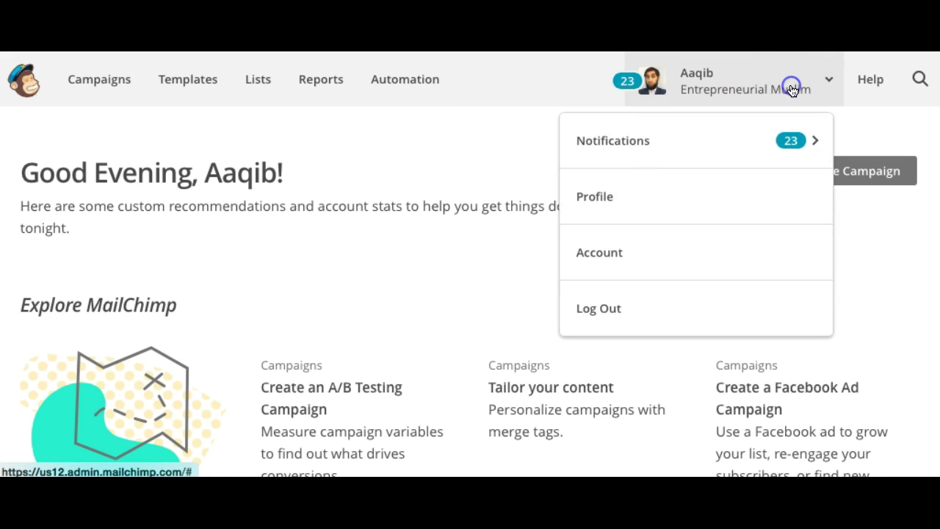
pyautogui.click(604, 256)
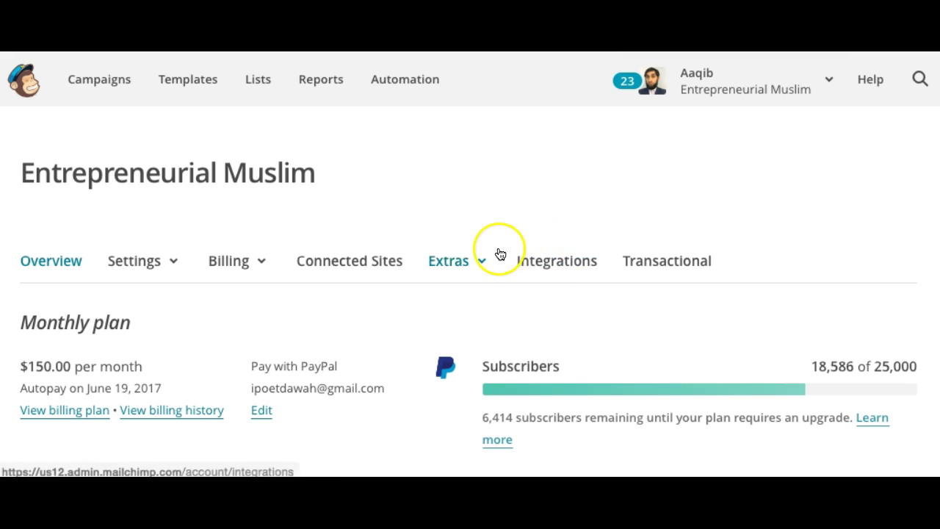
pyautogui.click(453, 250)
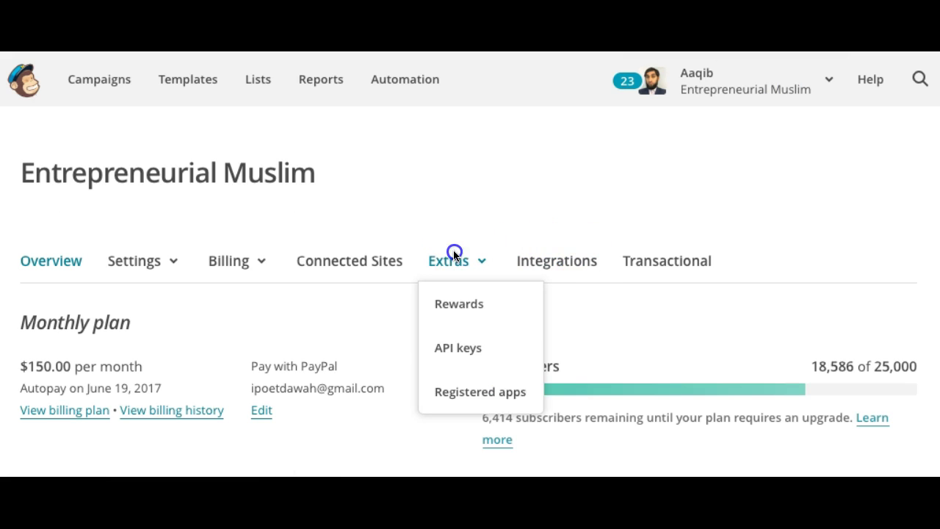
pyautogui.click(453, 343)
# Create a new MailChimp API key and select its value in the API keys table for copying.
pyautogui.scroll(-1, 455, 344)
pyautogui.scroll(-7, 455, 343)
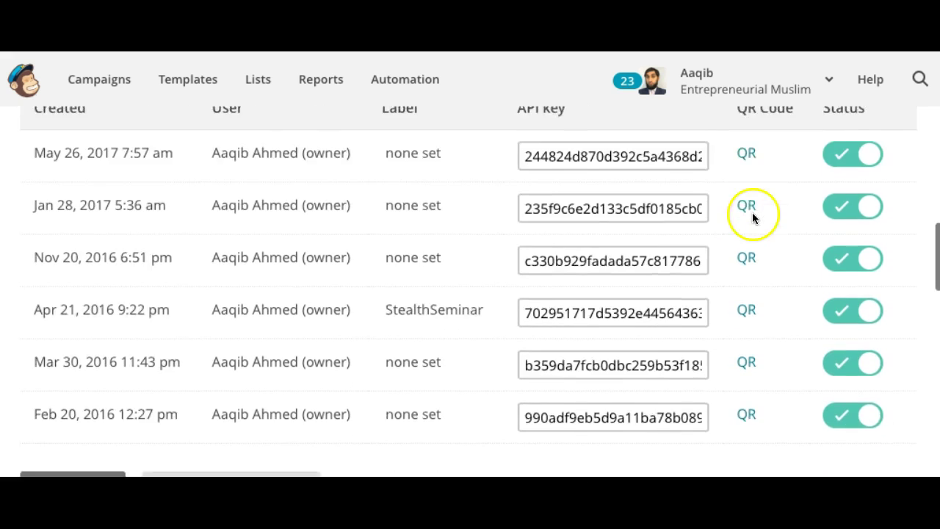
pyautogui.scroll(-2, 752, 218)
pyautogui.click(84, 327)
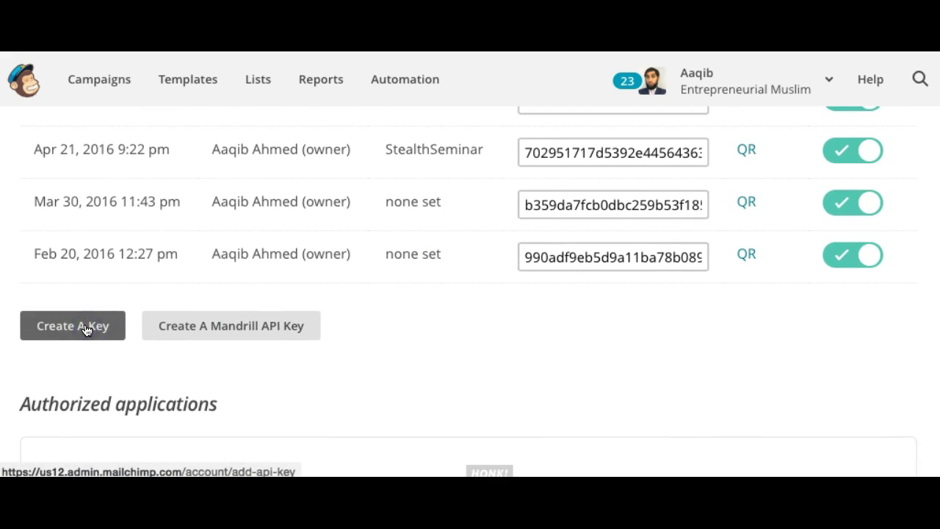
pyautogui.scroll(-2, 439, 367)
pyautogui.scroll(-4, 440, 365)
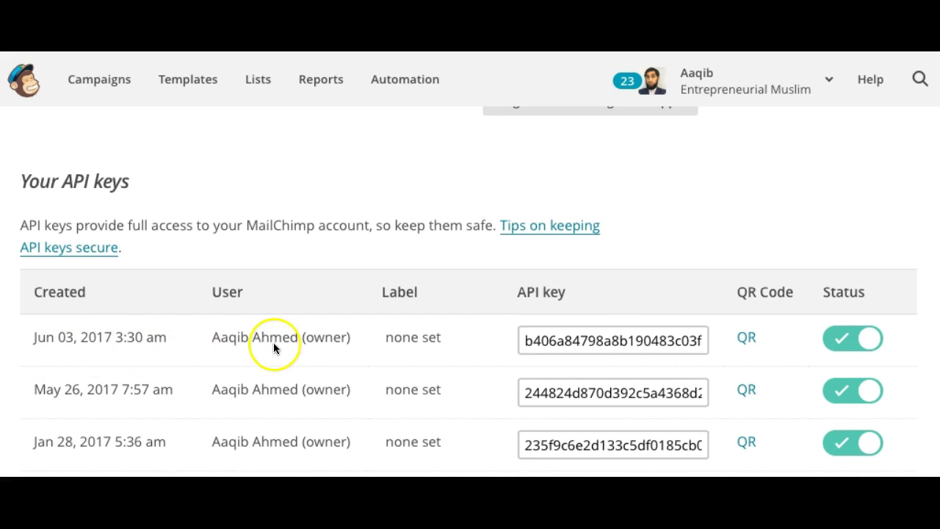
pyautogui.click(587, 342)
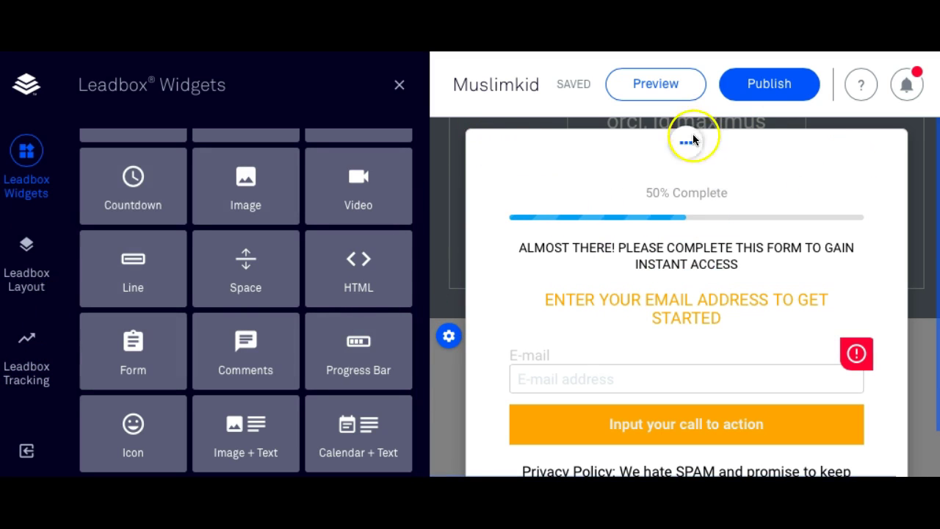
# Reopen My Leadbox 1 for editing through the SIGN ME UP button's link settings.
pyautogui.click(401, 85)
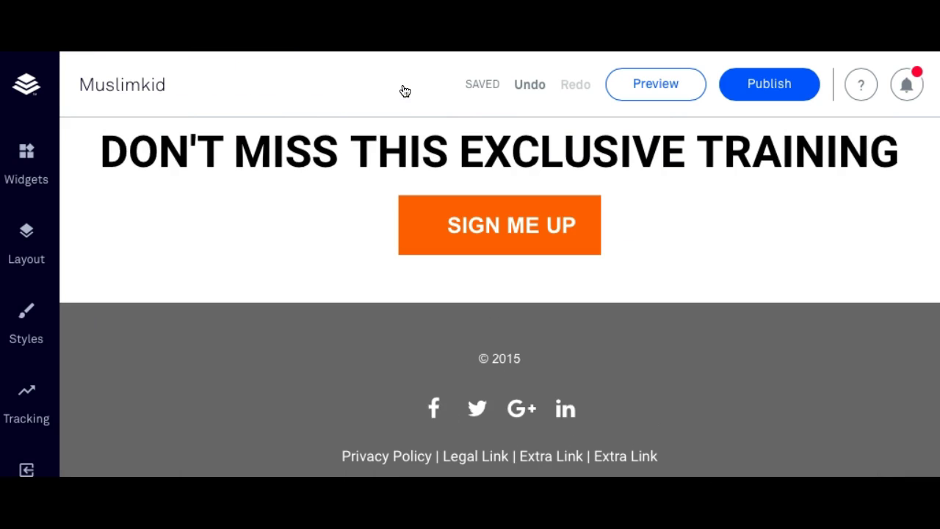
pyautogui.click(522, 235)
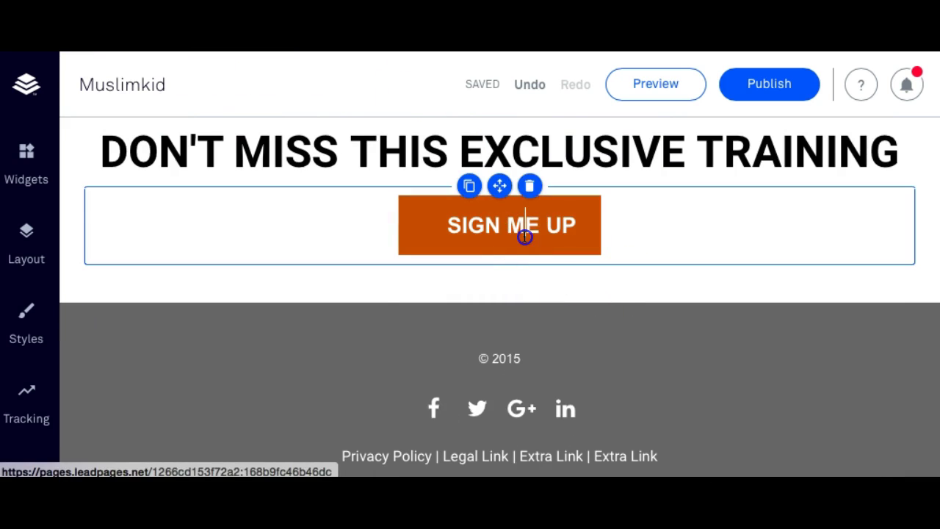
pyautogui.click(575, 298)
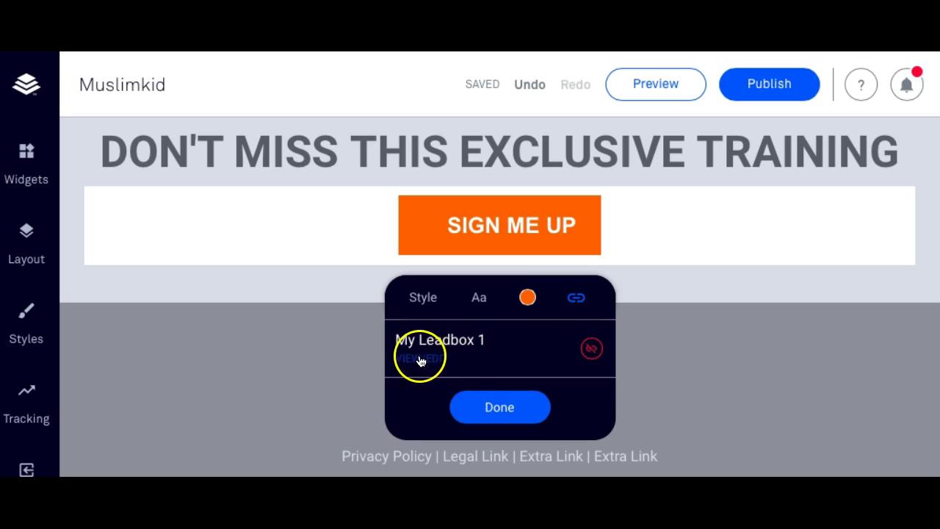
pyautogui.click(420, 359)
# Open the opt-in form's settings and scroll to its integration options.
pyautogui.click(621, 404)
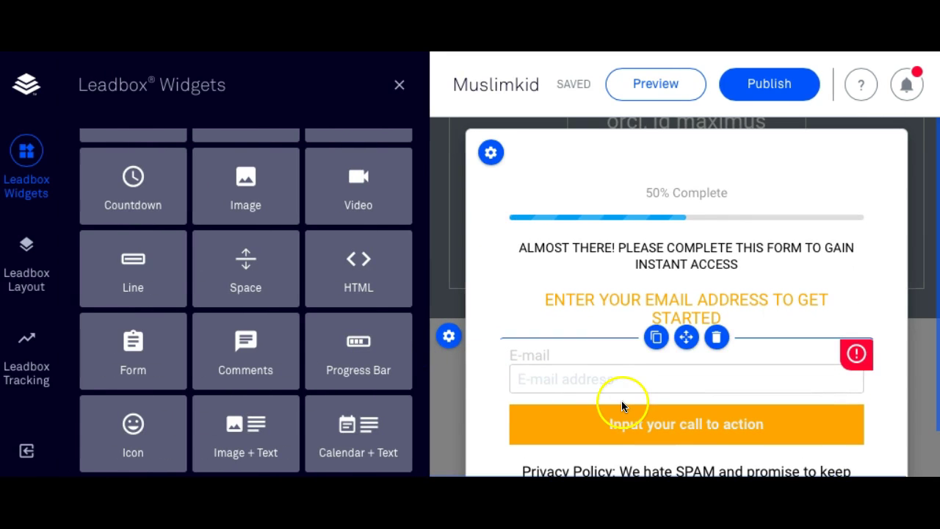
pyautogui.click(600, 366)
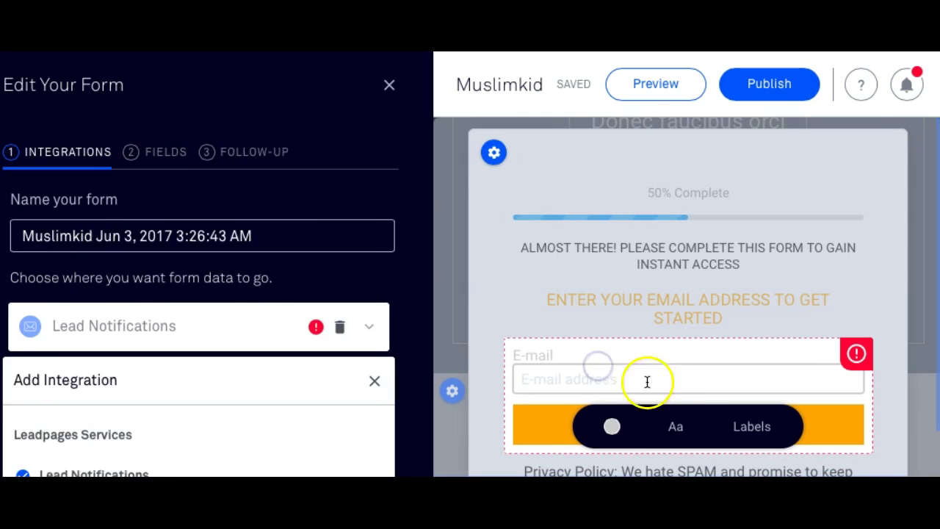
pyautogui.click(748, 426)
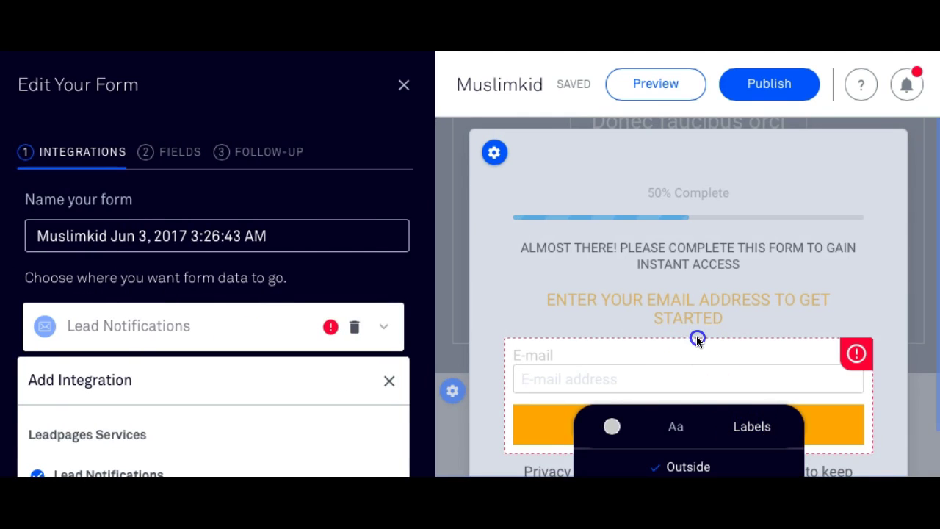
pyautogui.click(883, 356)
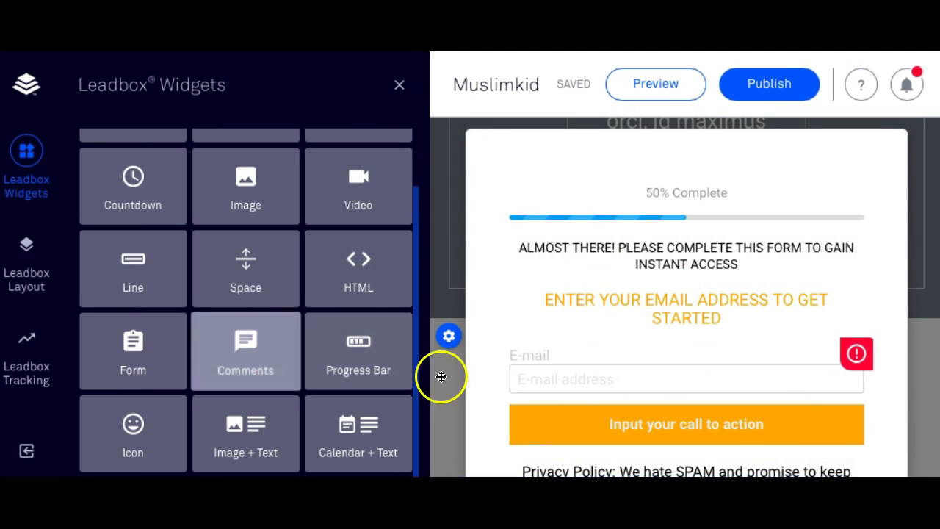
pyautogui.click(527, 371)
pyautogui.scroll(-2, 155, 389)
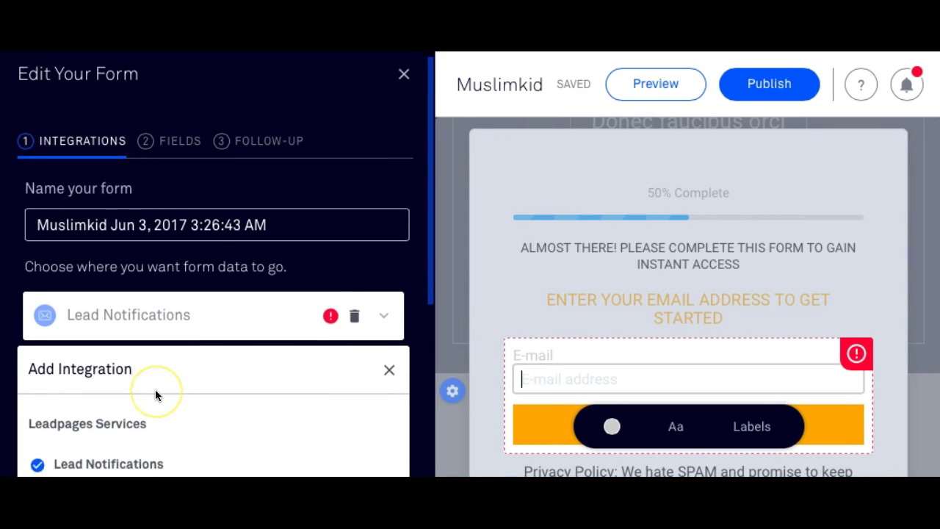
pyautogui.scroll(-1, 155, 389)
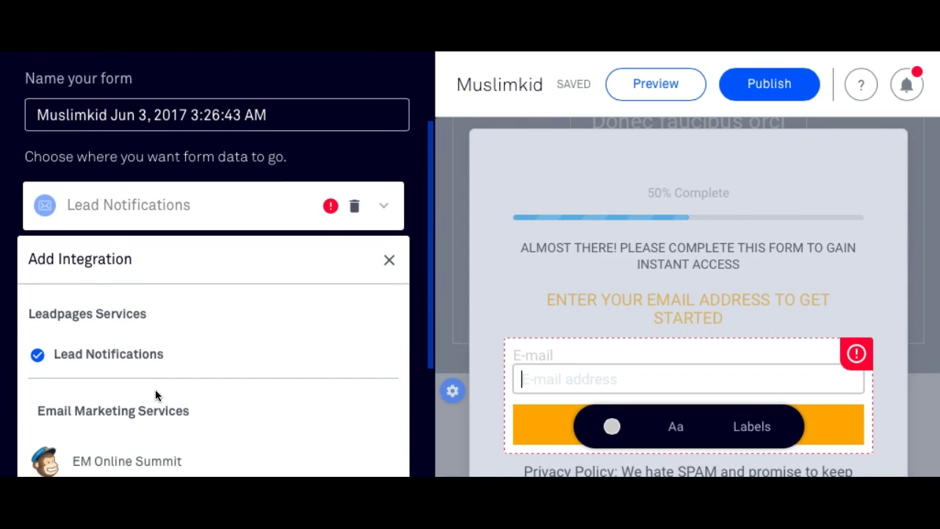
pyautogui.scroll(-3, 155, 389)
# Choose MailChimp from More Services and start connecting a new account.
pyautogui.click(107, 409)
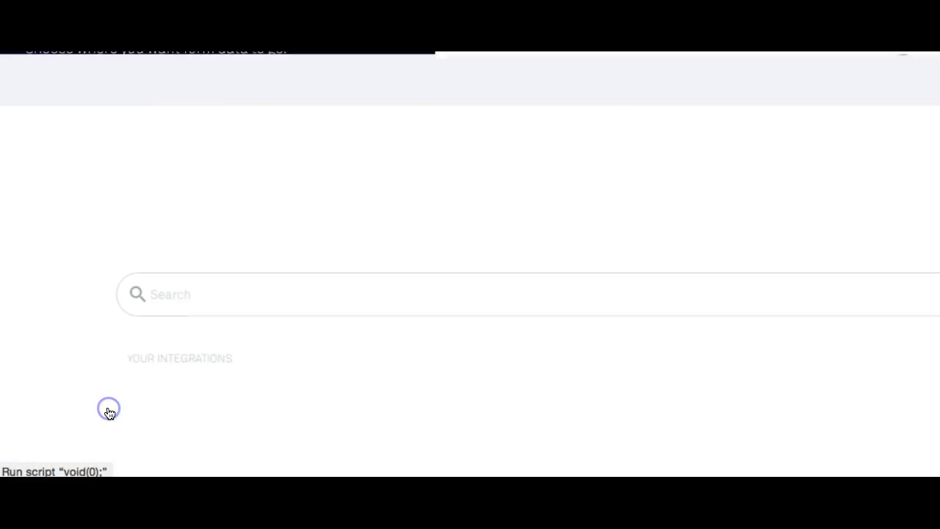
pyautogui.scroll(-2, 151, 357)
pyautogui.click(262, 283)
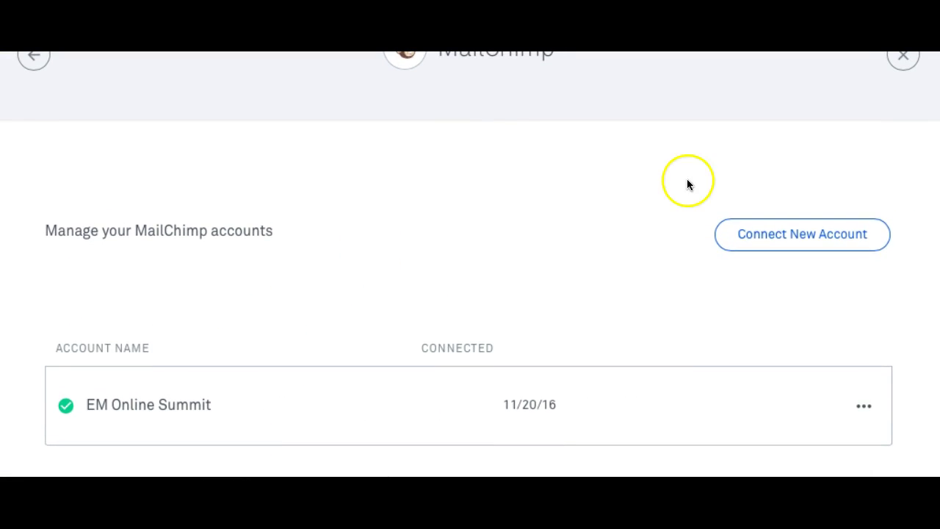
pyautogui.click(747, 231)
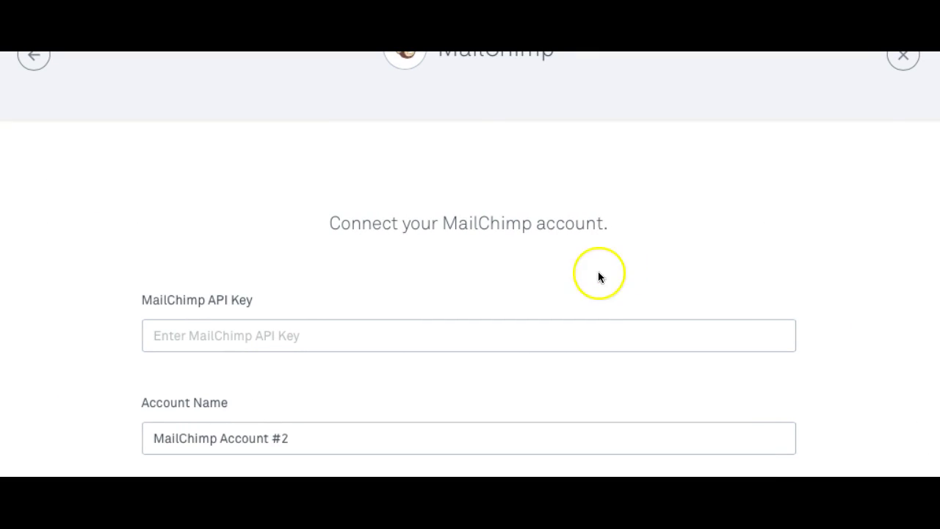
# Paste the new API key, name the account MuslimKid, and connect it.
pyautogui.click(379, 336)
pyautogui.hotkey('ctrl', 'v')
pyautogui.scroll(-3, 376, 337)
pyautogui.click(259, 291)
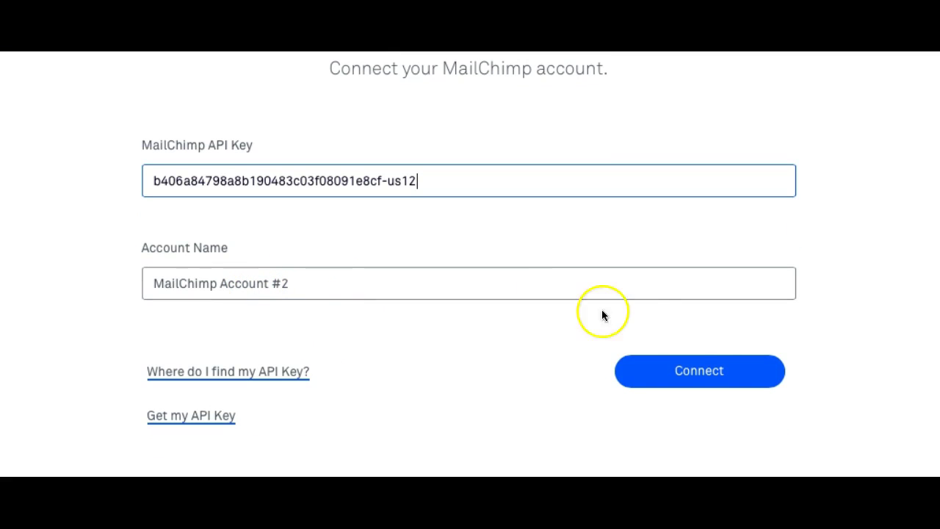
pyautogui.click(374, 280)
pyautogui.tripleClick(374, 281)
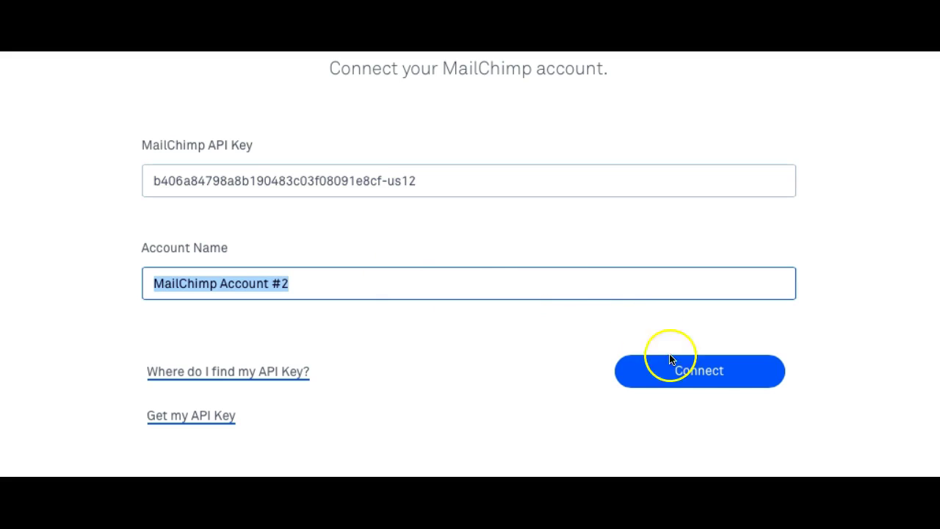
pyautogui.write('MuslimKid')
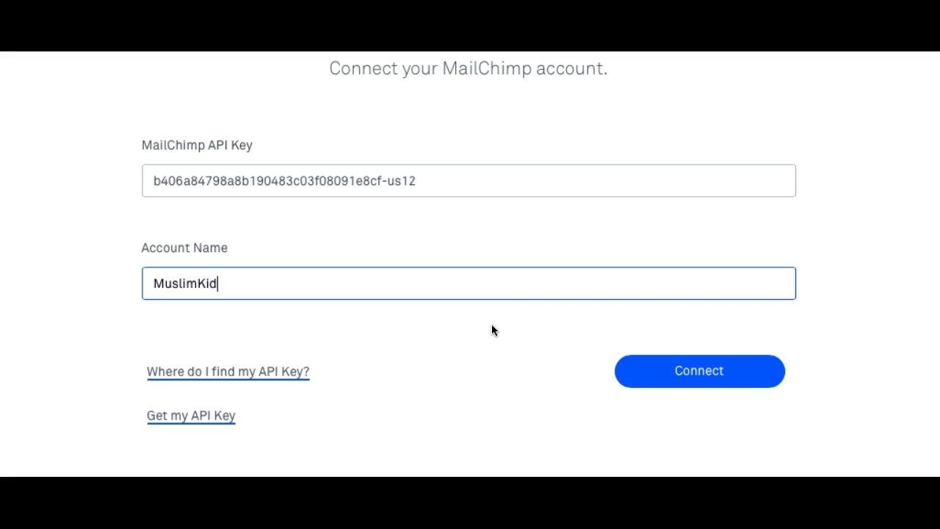
pyautogui.click(650, 370)
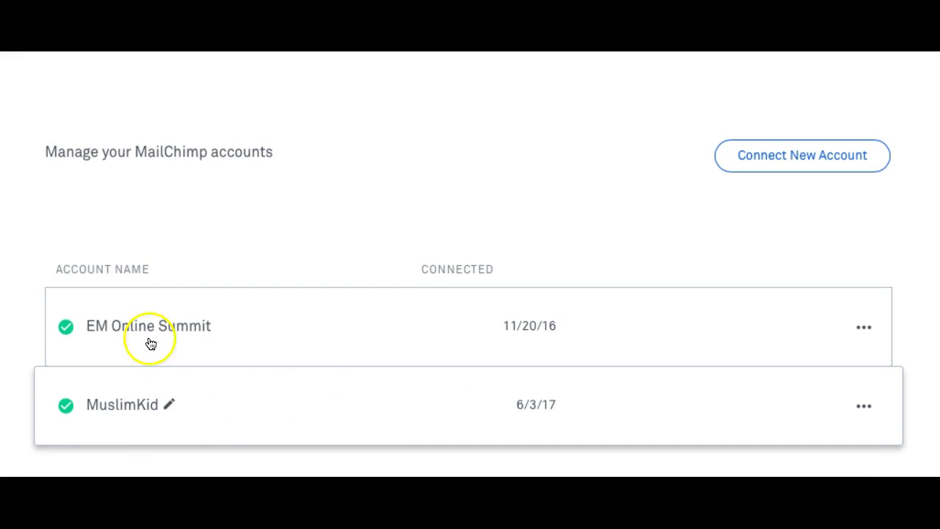
# Check the MuslimKid account's badge options, then close the MailChimp accounts overlay.
pyautogui.scroll(2, 189, 262)
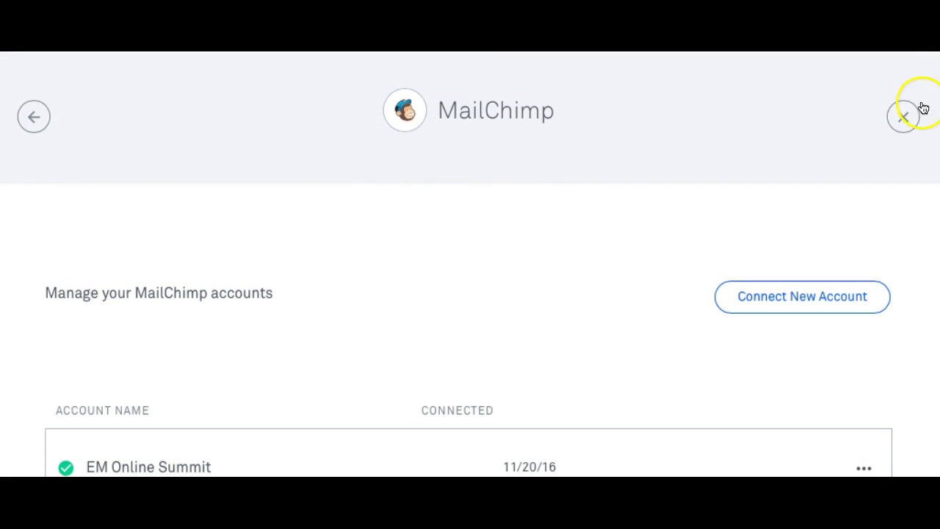
pyautogui.click(905, 117)
pyautogui.scroll(-3, 302, 261)
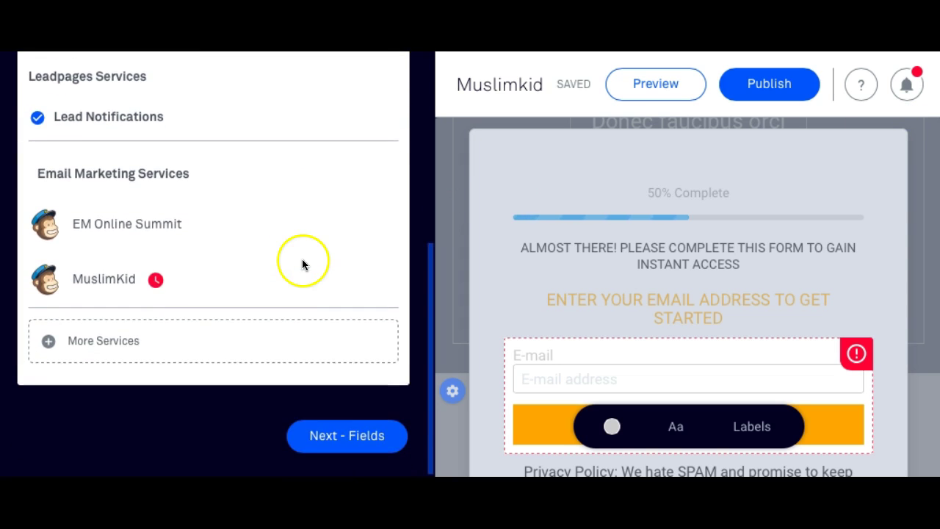
pyautogui.click(157, 269)
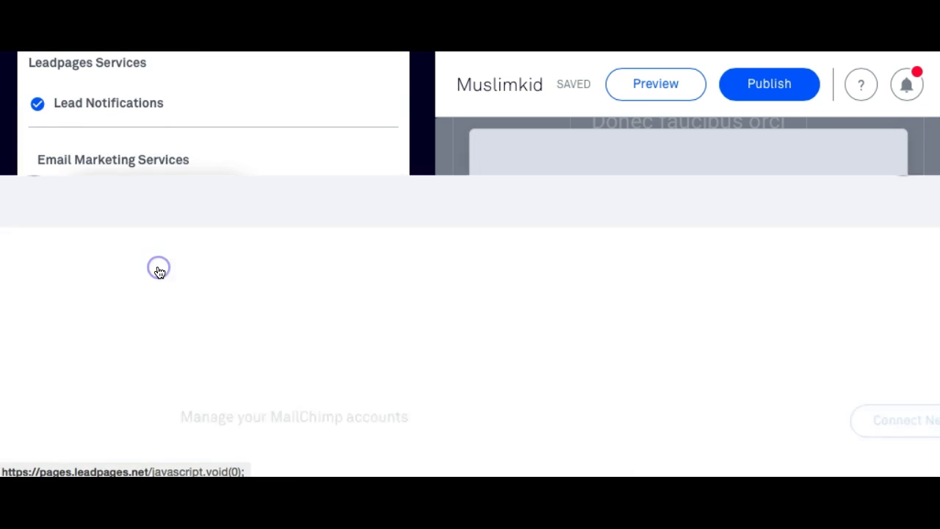
pyautogui.scroll(-2, 199, 316)
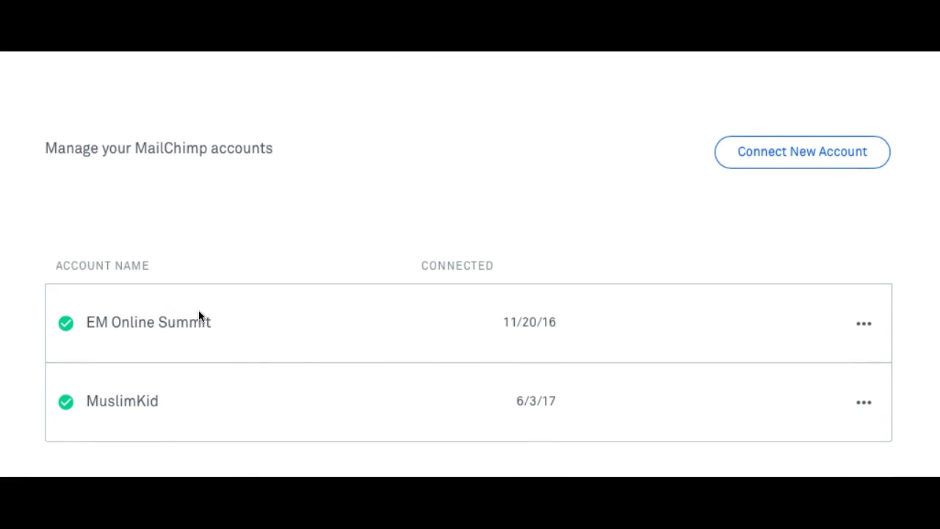
pyautogui.click(864, 406)
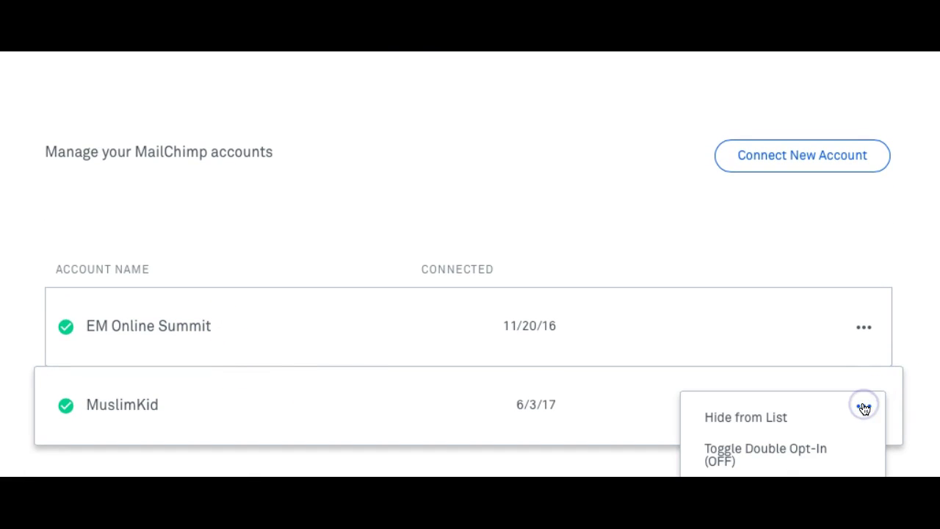
pyautogui.click(416, 399)
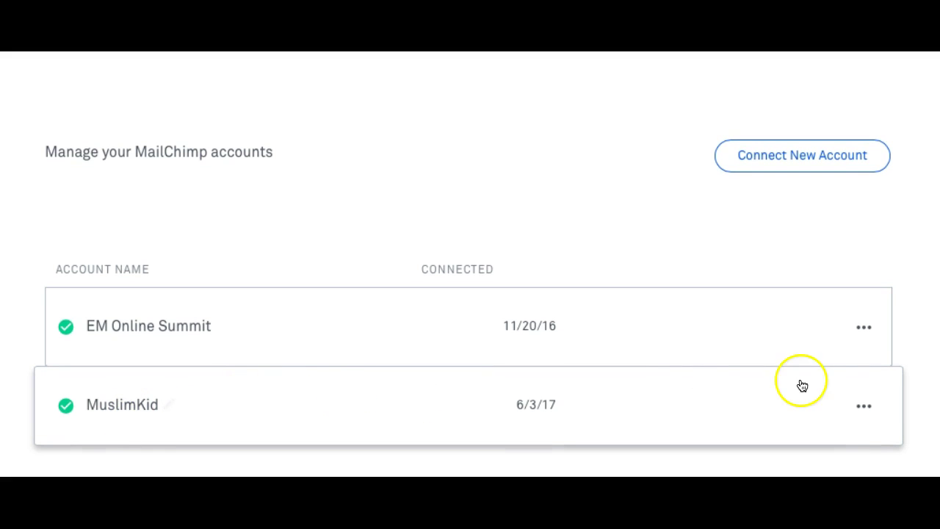
pyautogui.scroll(3, 820, 198)
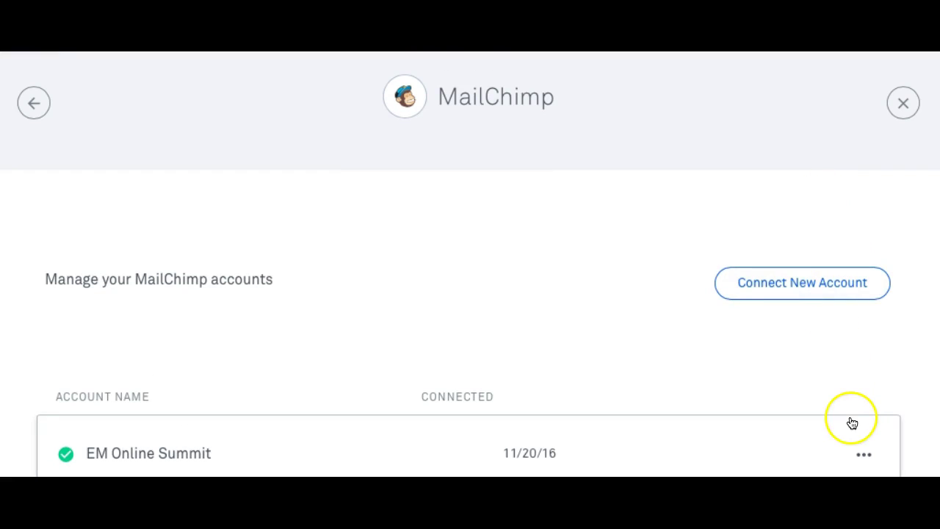
pyautogui.click(903, 103)
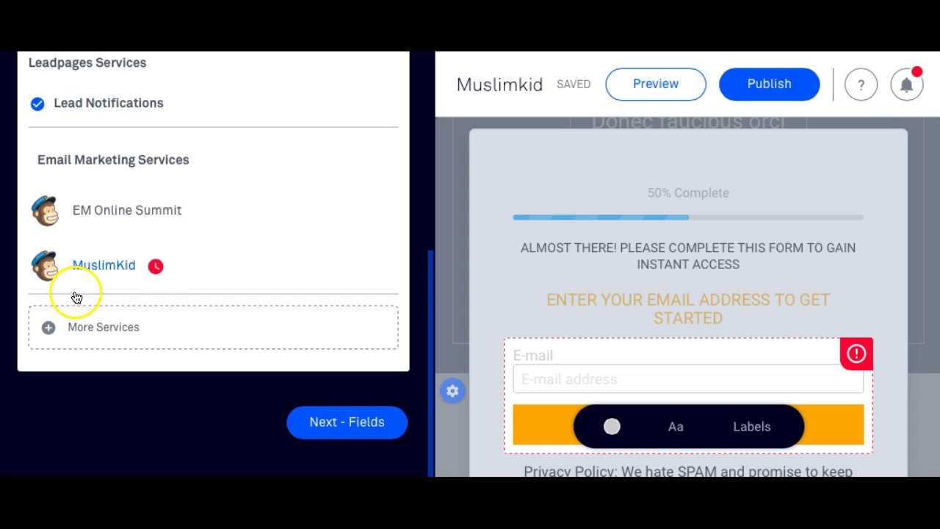
# Reconnect the MuslimKid account with its API key and close the integrations panel.
pyautogui.click(55, 265)
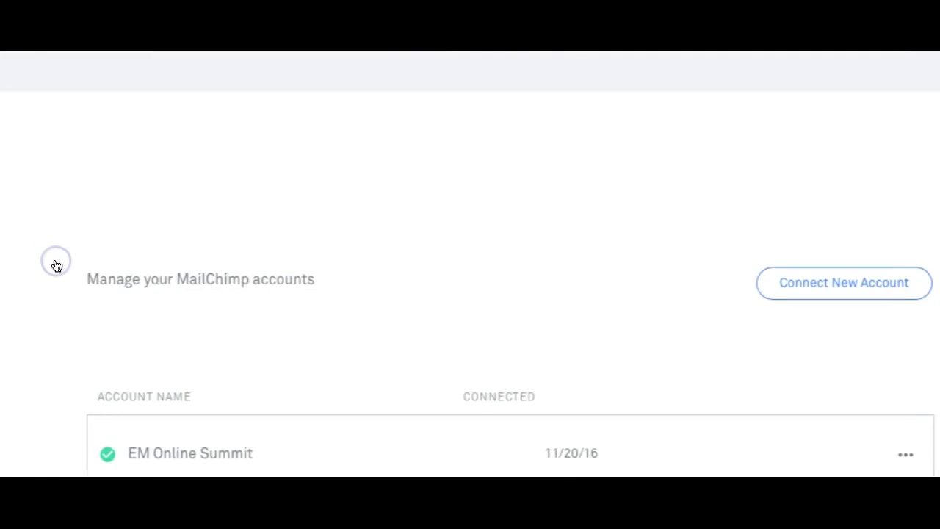
pyautogui.scroll(-3, 110, 266)
pyautogui.click(120, 413)
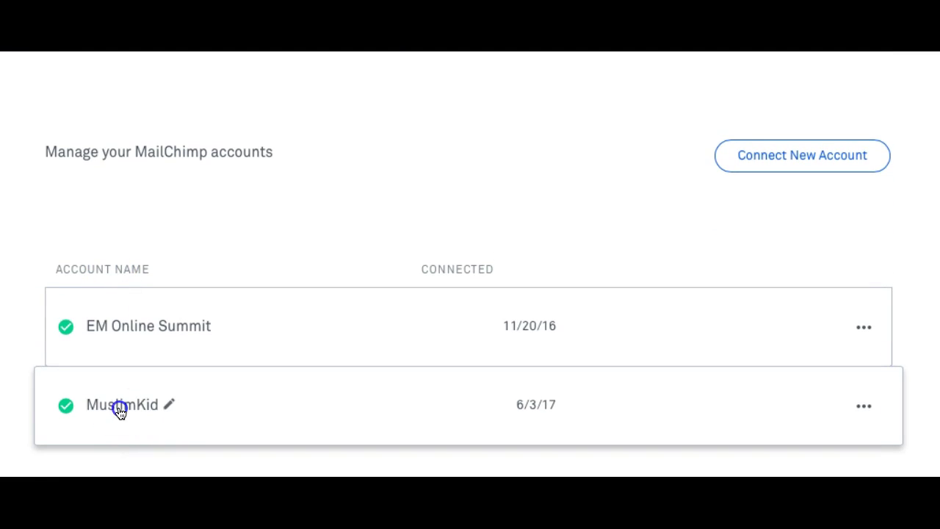
pyautogui.click(78, 401)
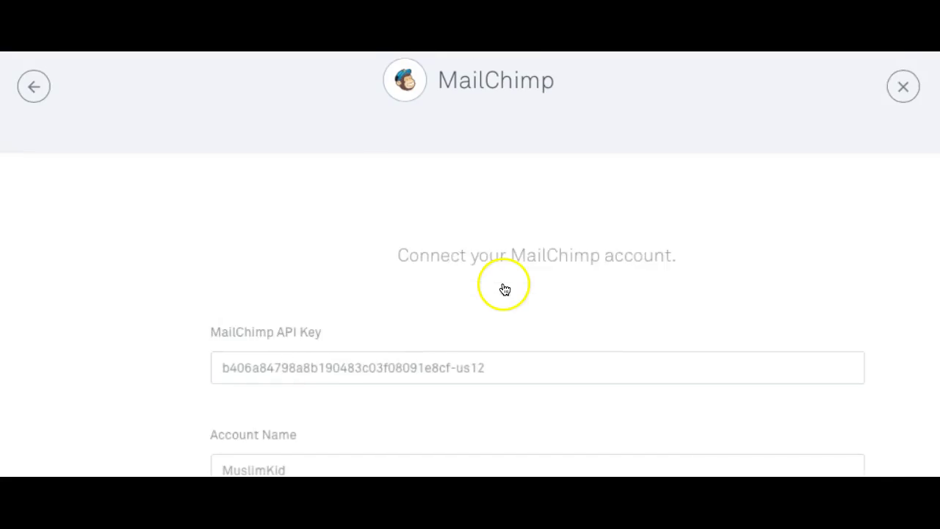
pyautogui.scroll(-5, 824, 267)
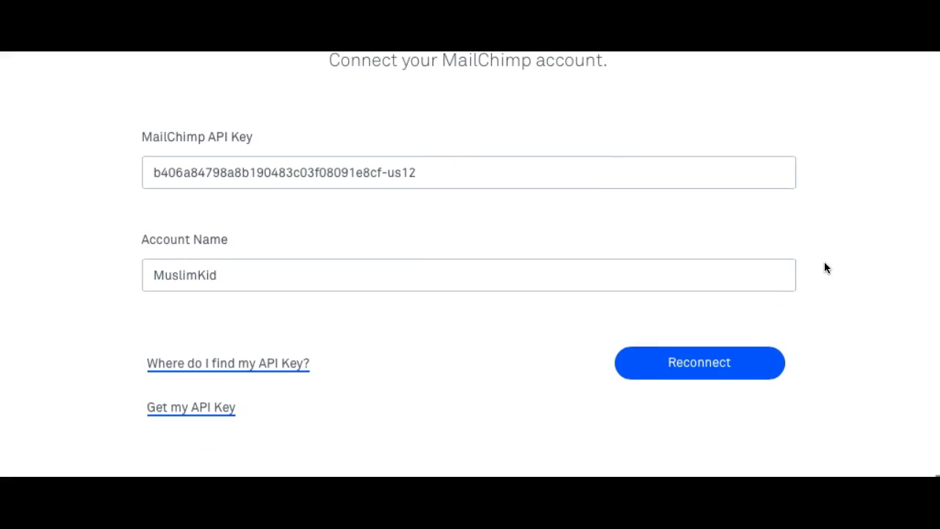
pyautogui.click(712, 382)
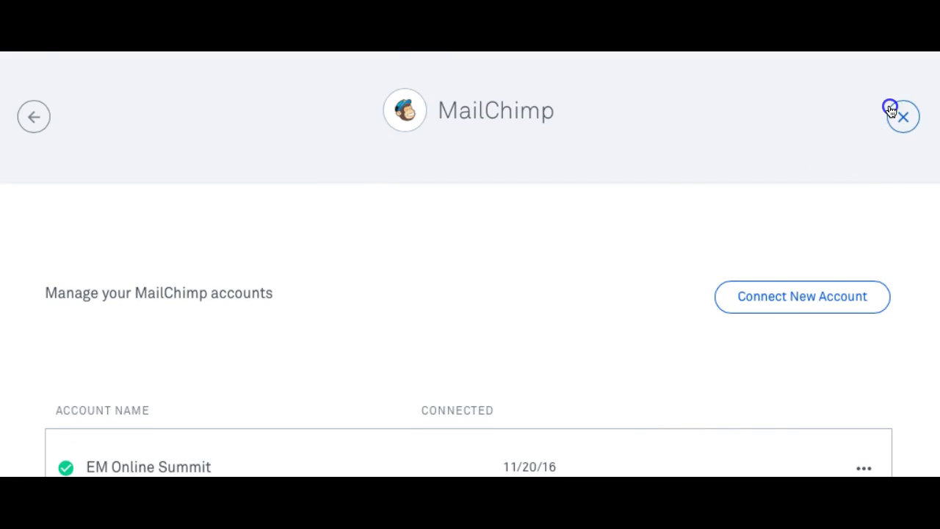
pyautogui.click(890, 110)
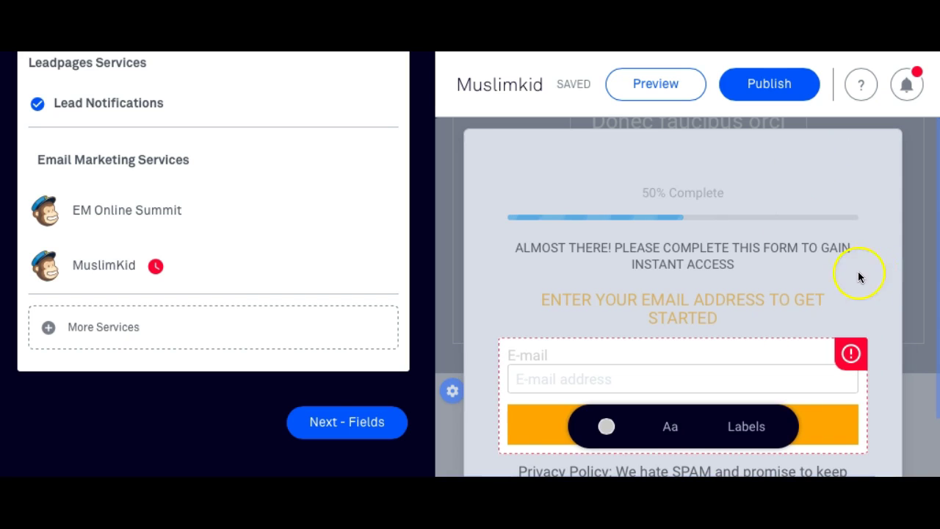
pyautogui.click(899, 271)
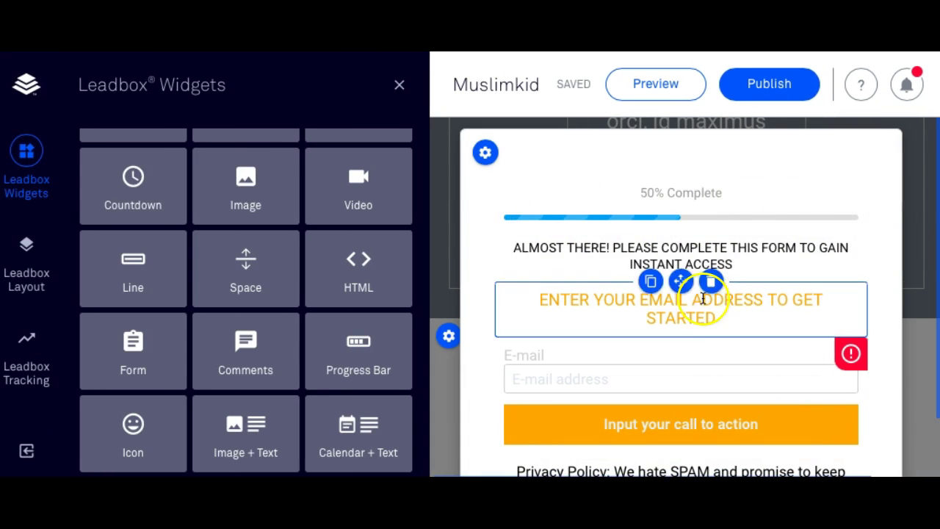
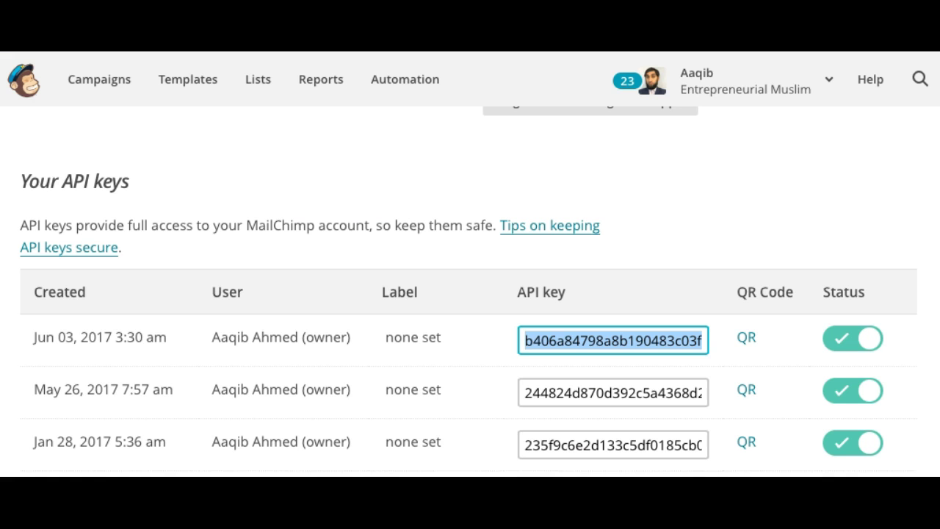
# Go to the MailChimp Lists overview, then return to the Muslimkid Leadbox in Leadpages.
pyautogui.click(266, 82)
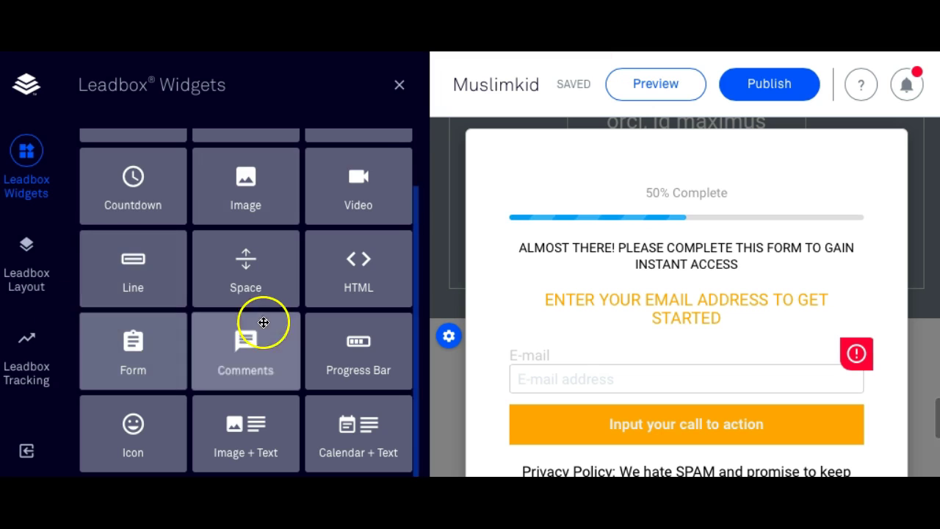
# Review the EM Online Summit integration and its available MailChimp mailing lists.
pyautogui.click(580, 382)
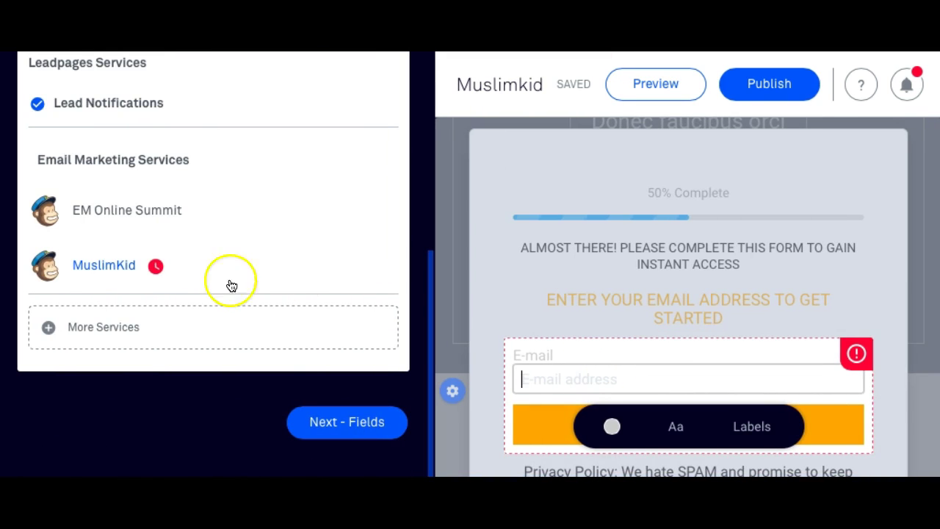
pyautogui.click(151, 212)
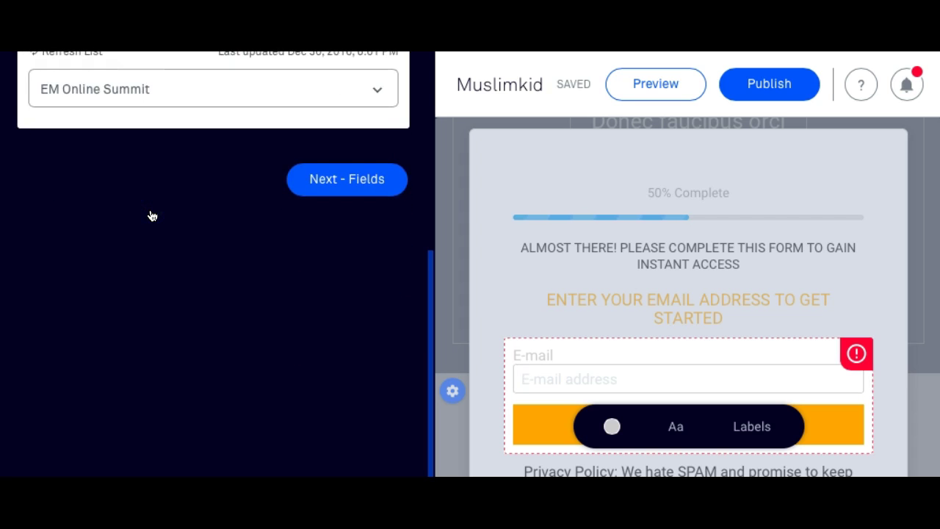
pyautogui.click(145, 256)
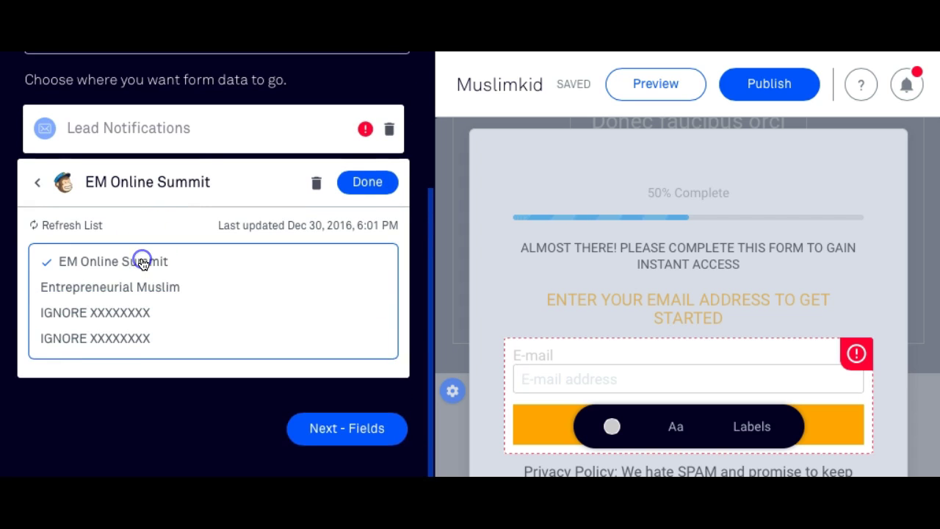
pyautogui.click(147, 426)
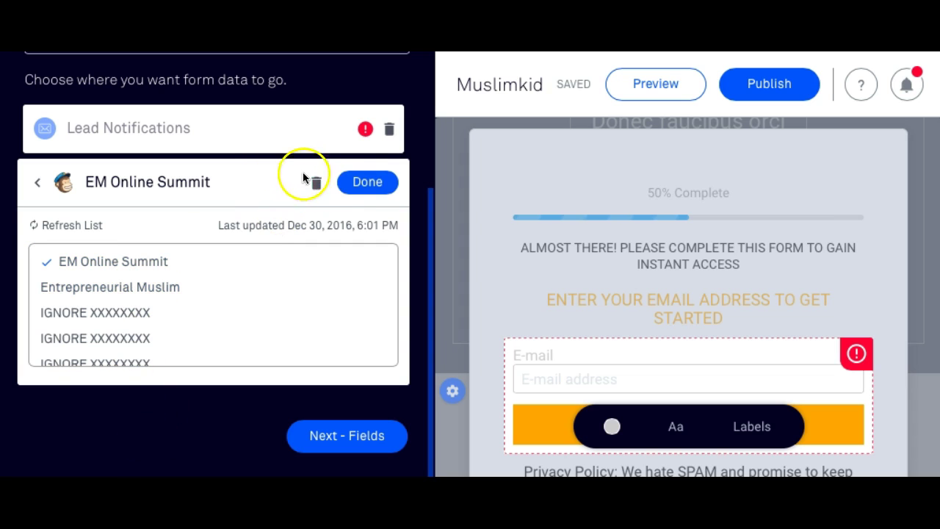
pyautogui.click(33, 182)
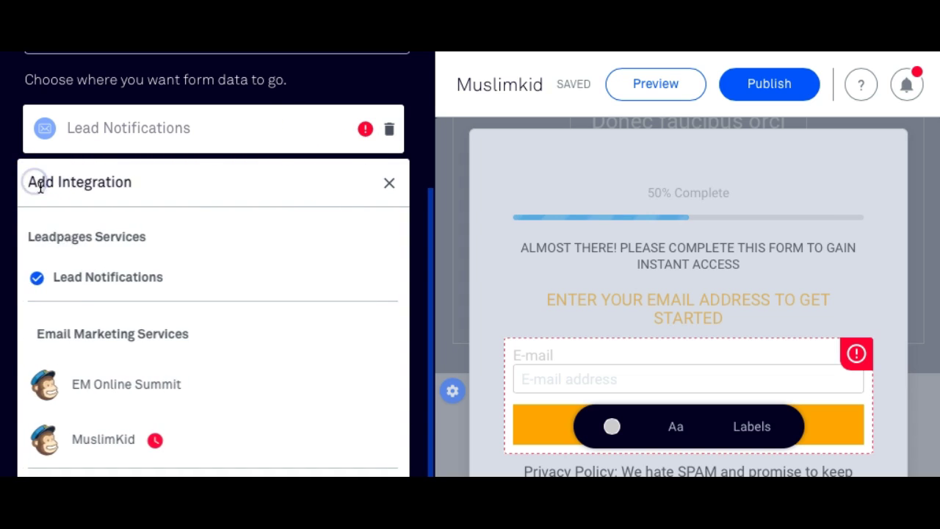
# Open the MuslimKid account on the Manage your MailChimp accounts page and view its options.
pyautogui.scroll(-1, 130, 389)
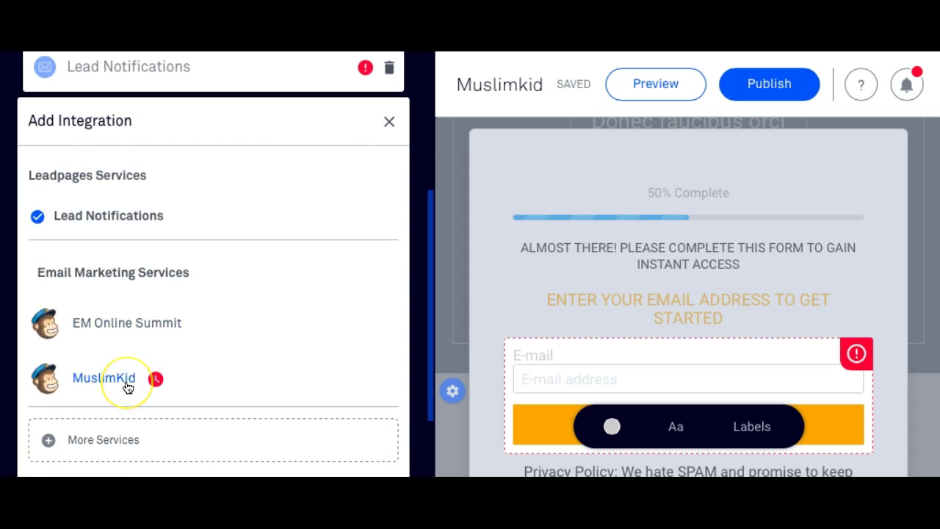
pyautogui.click(127, 387)
pyautogui.click(206, 363)
pyautogui.scroll(-2, 207, 365)
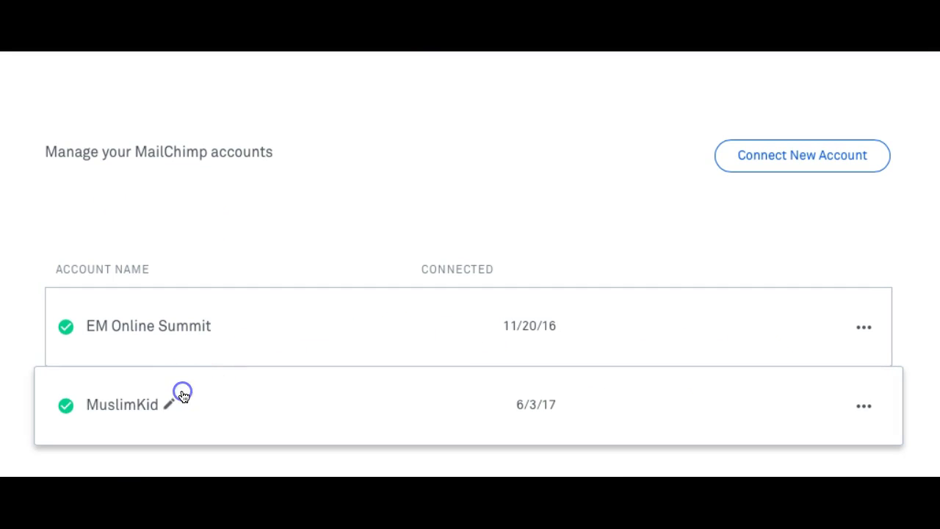
pyautogui.click(167, 402)
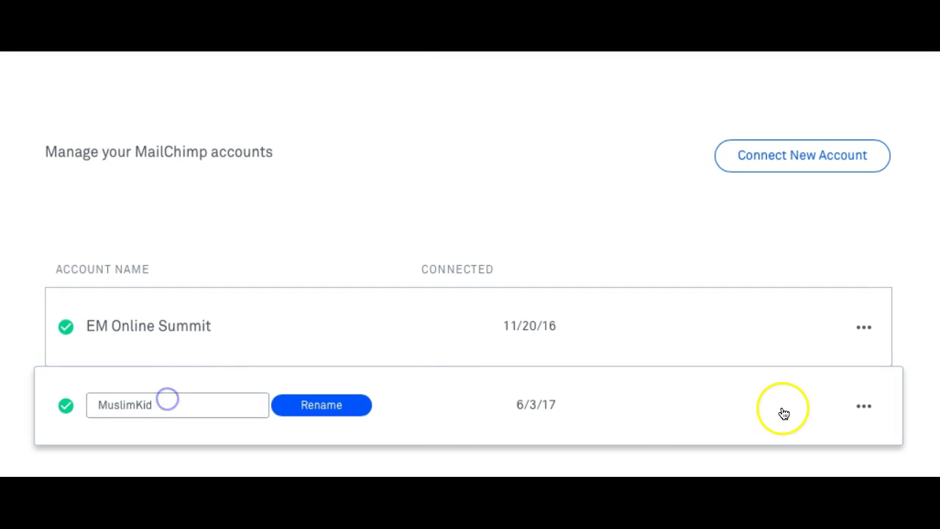
pyautogui.click(864, 404)
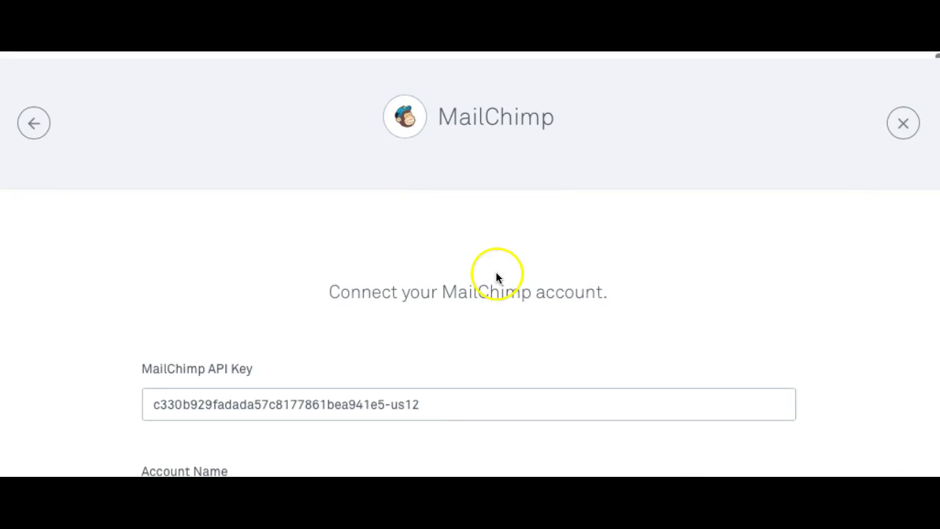
pyautogui.click(904, 135)
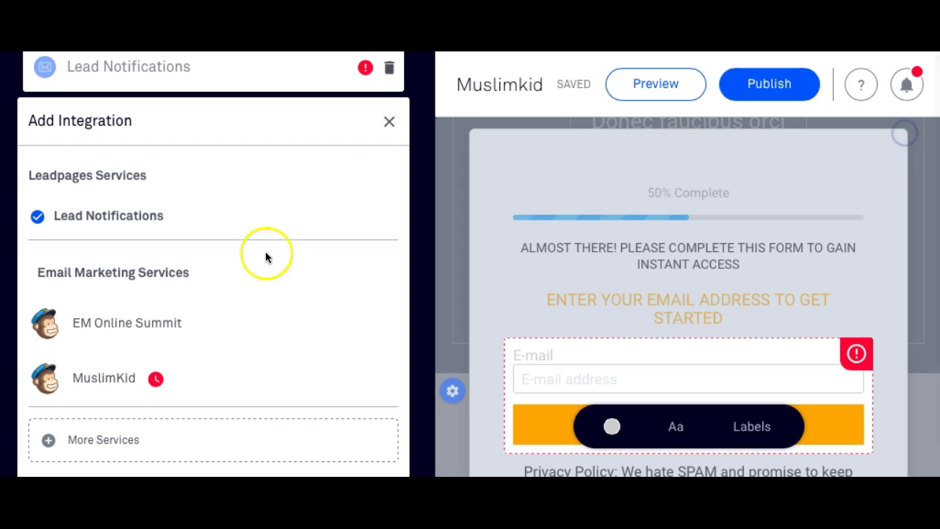
pyautogui.scroll(-1, 188, 294)
pyautogui.moveTo(158, 358)
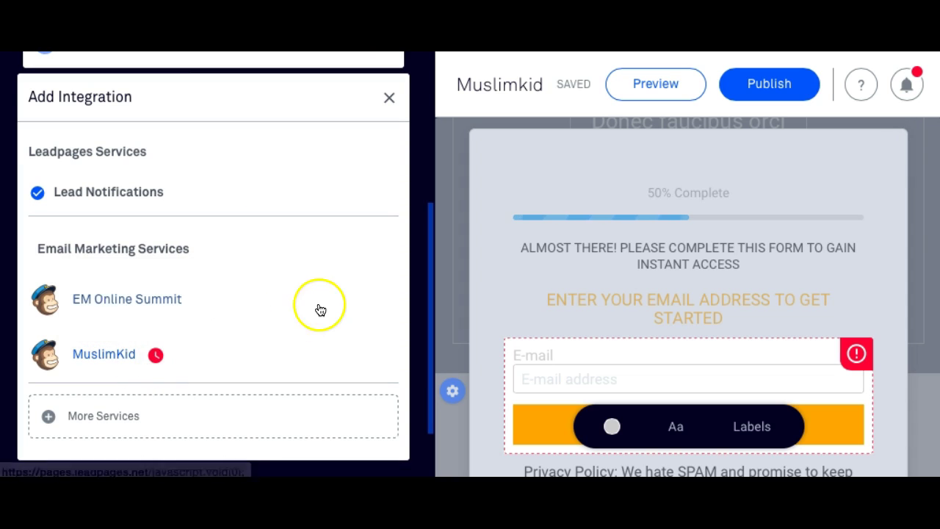
pyautogui.scroll(-2, 667, 329)
pyautogui.scroll(3, 536, 275)
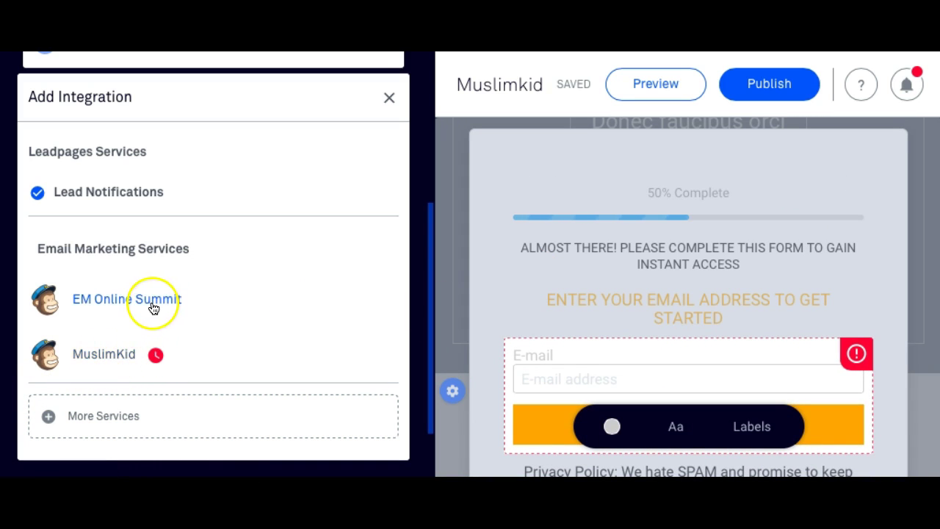
pyautogui.click(112, 304)
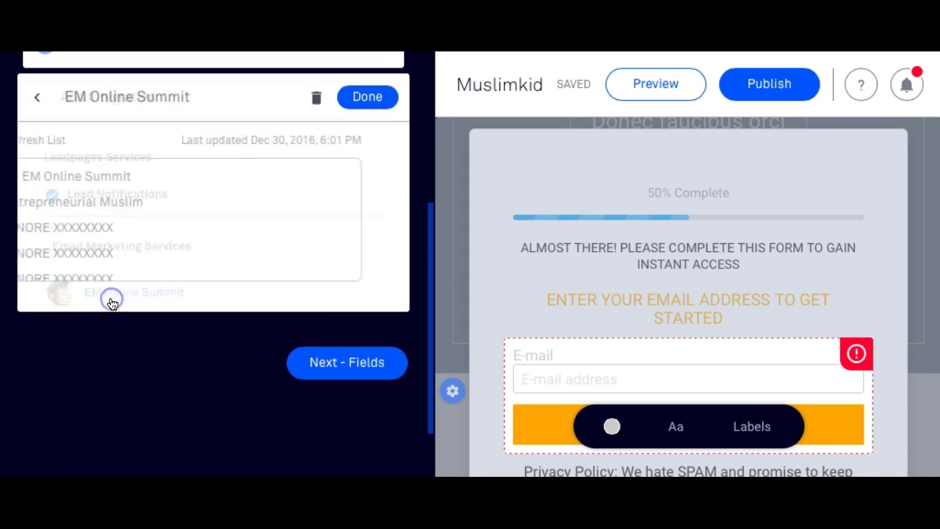
pyautogui.scroll(-3, 101, 264)
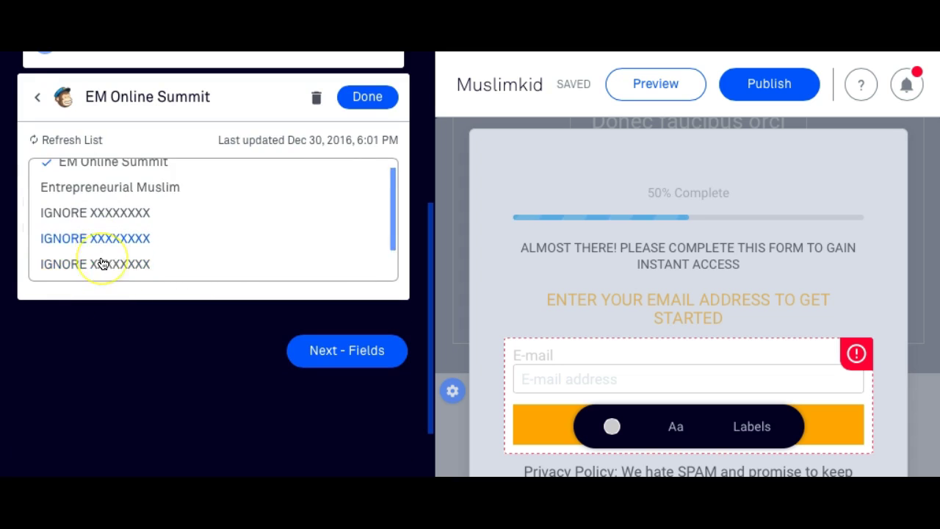
pyautogui.scroll(4, 113, 269)
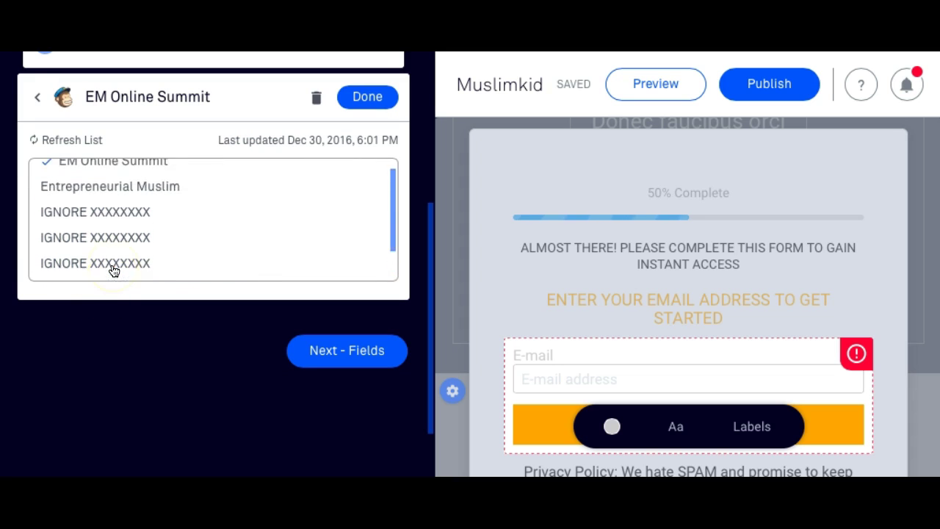
pyautogui.scroll(-4, 114, 271)
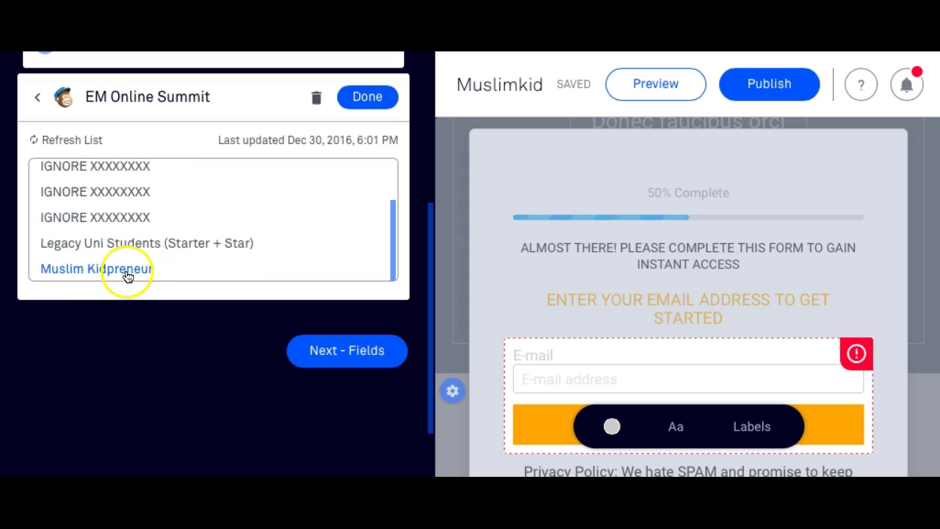
pyautogui.click(123, 271)
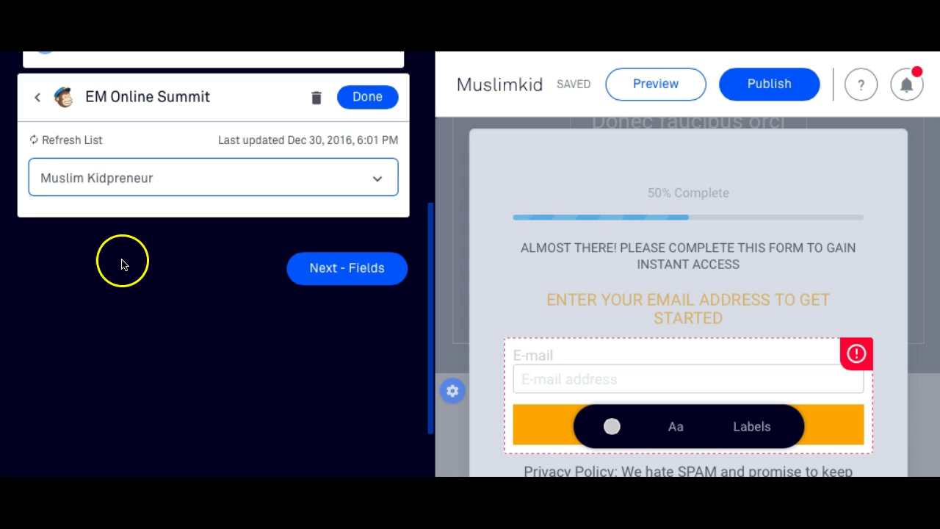
pyautogui.click(36, 98)
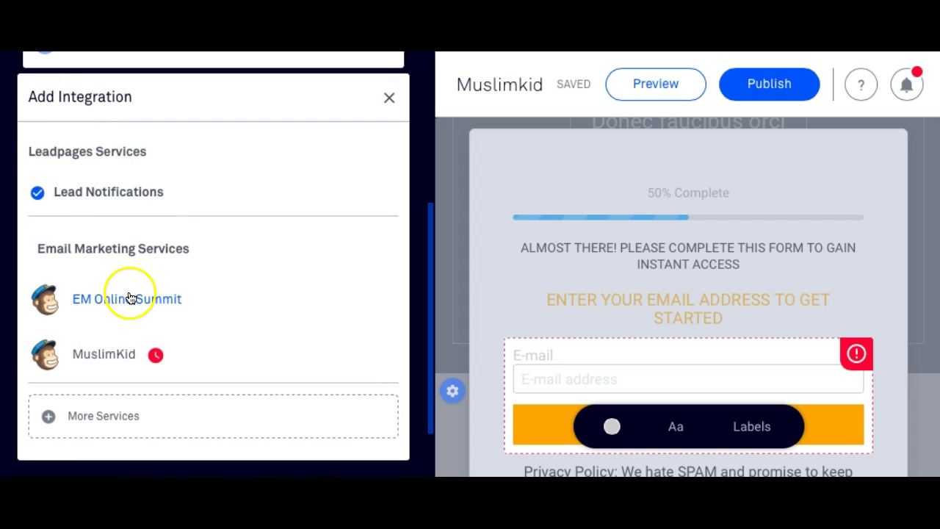
pyautogui.click(129, 298)
pyautogui.click(111, 197)
pyautogui.click(272, 171)
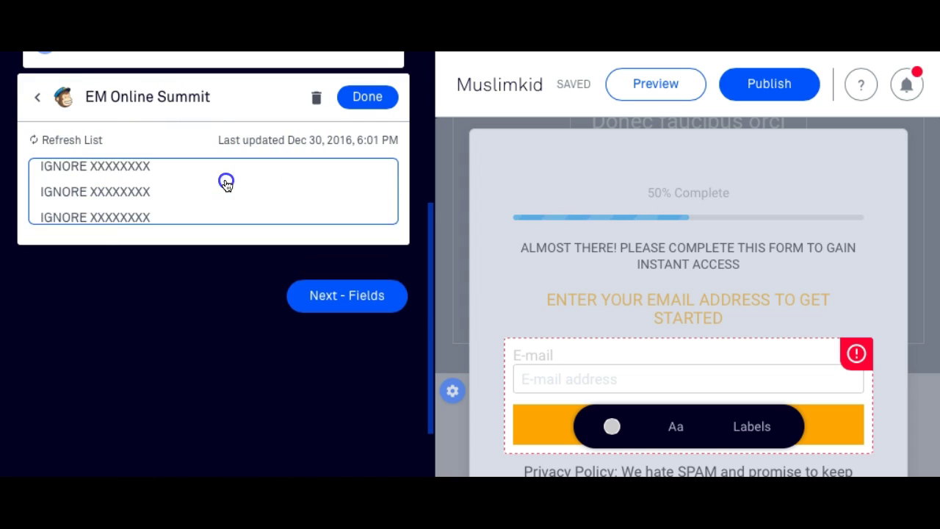
pyautogui.scroll(3, 180, 233)
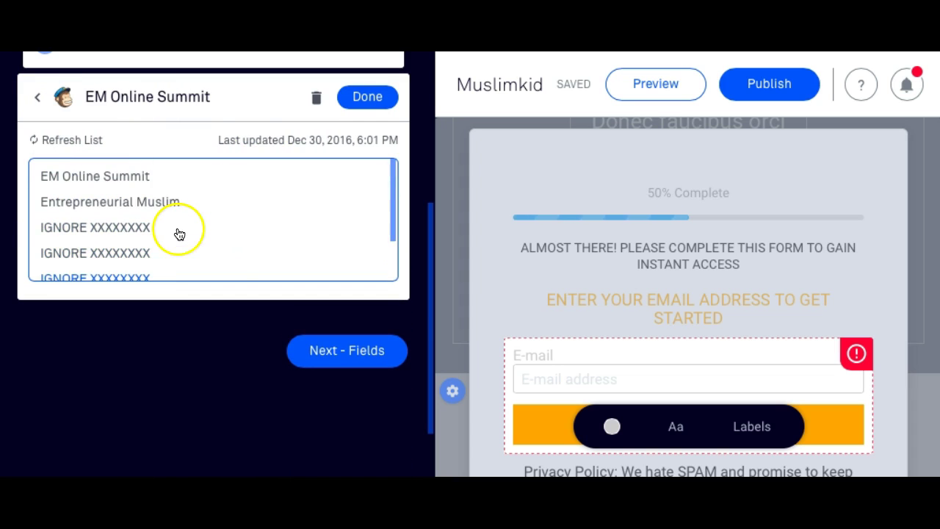
pyautogui.click(145, 189)
pyautogui.click(41, 99)
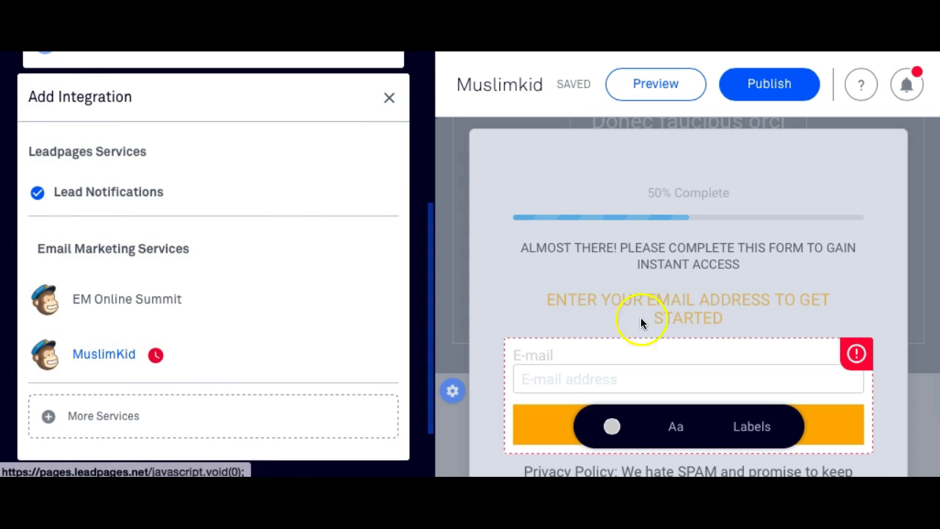
pyautogui.scroll(-1, 779, 331)
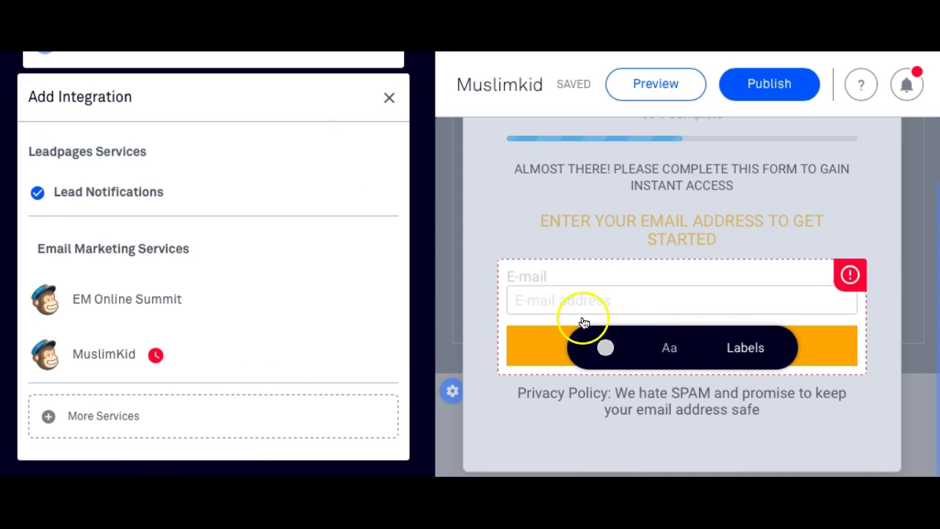
# Close the services list, look at the form fields step, then reopen the email form's settings.
pyautogui.click(389, 97)
pyautogui.click(316, 183)
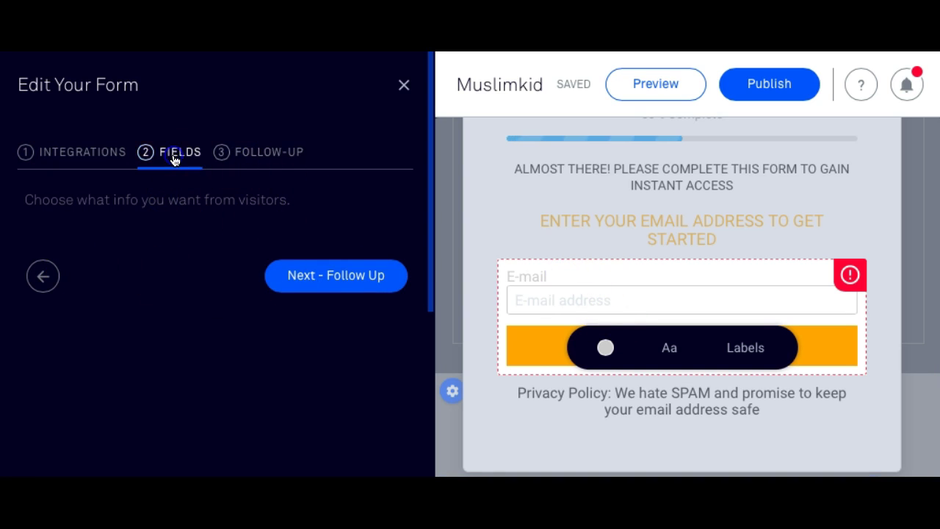
pyautogui.click(398, 101)
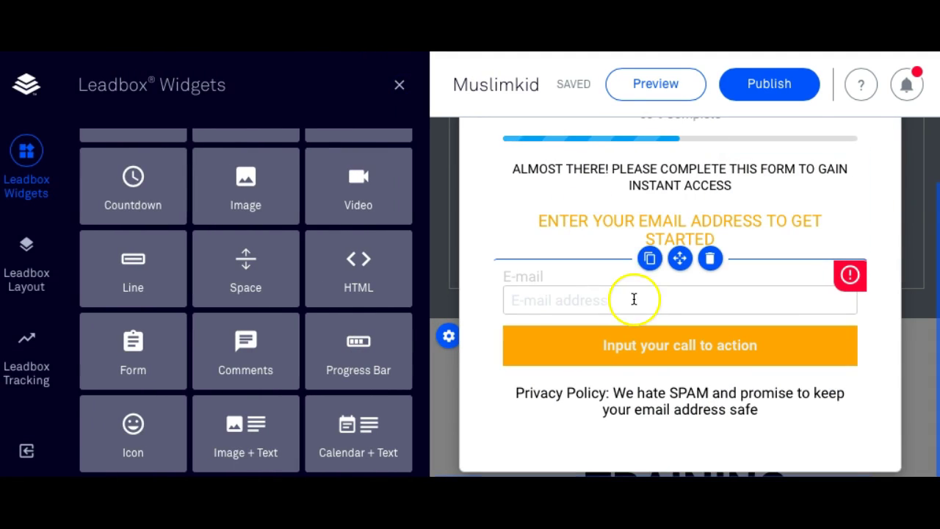
pyautogui.click(545, 279)
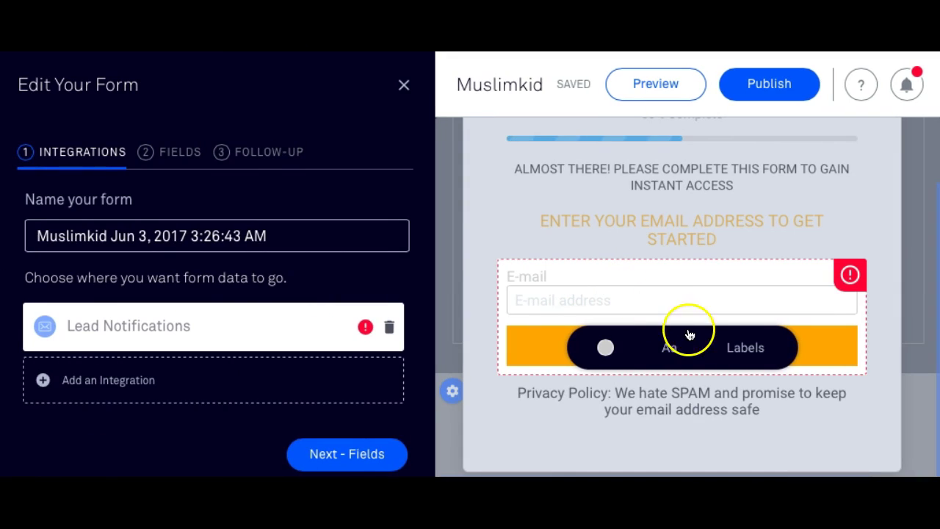
# Inspect the form's label position, field colours and reported error, then open its Integrations step.
pyautogui.click(739, 355)
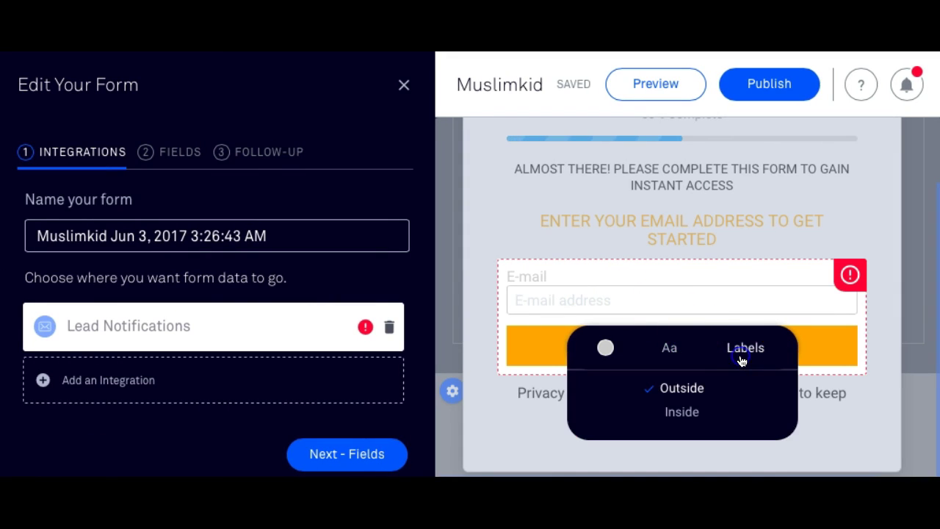
pyautogui.click(606, 348)
pyautogui.click(677, 296)
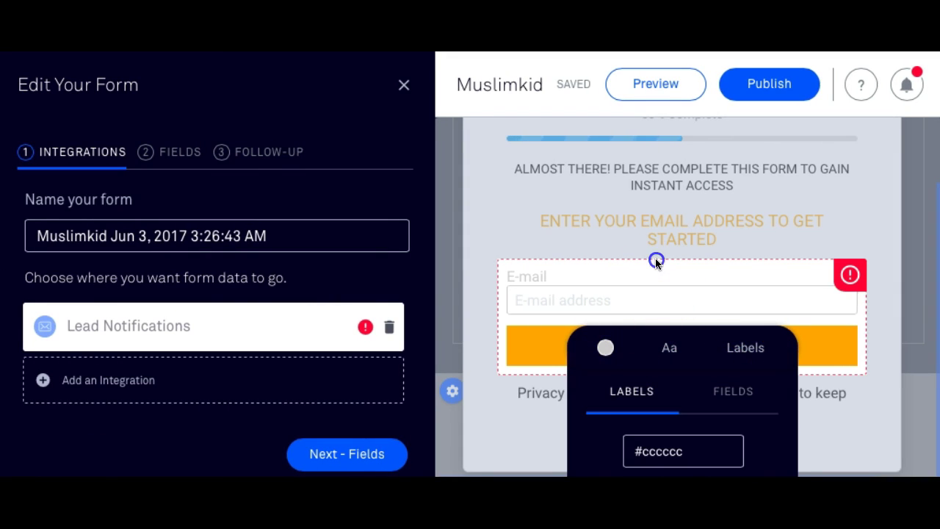
pyautogui.click(850, 278)
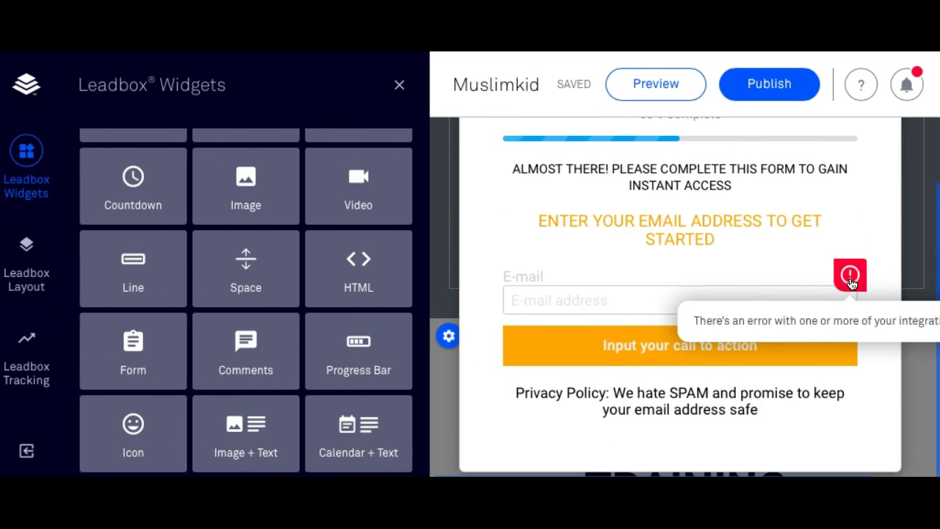
pyautogui.scroll(1, 762, 284)
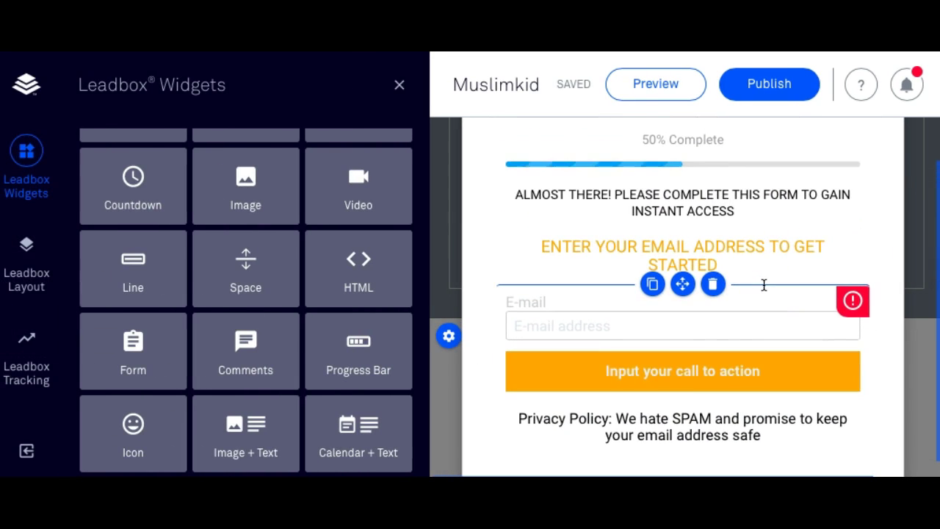
pyautogui.scroll(2, 662, 377)
pyautogui.click(677, 296)
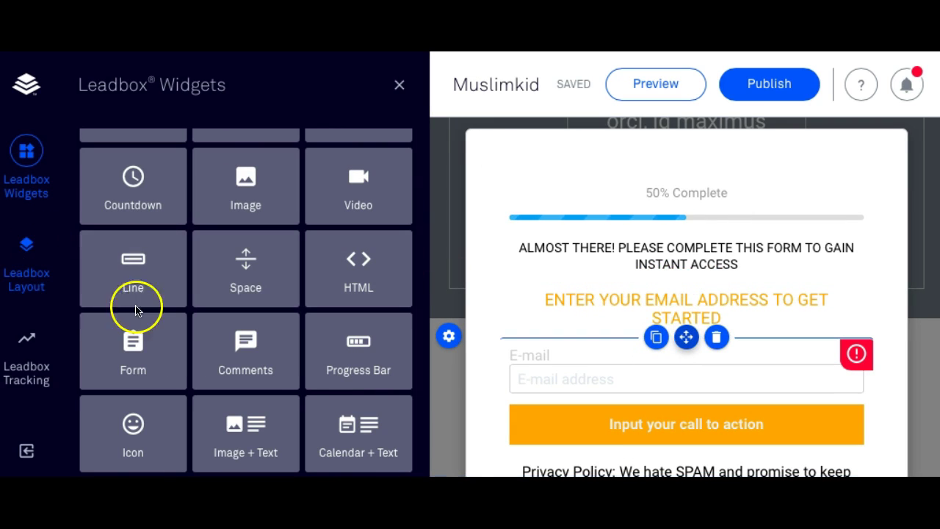
pyautogui.click(519, 355)
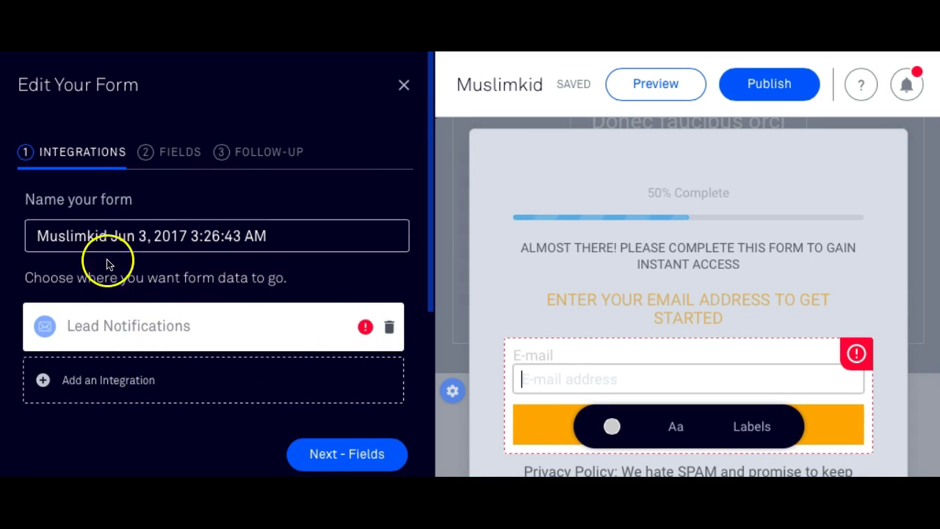
# Review the Lead Notifications integration details, then close the integrations page.
pyautogui.scroll(-1, 117, 294)
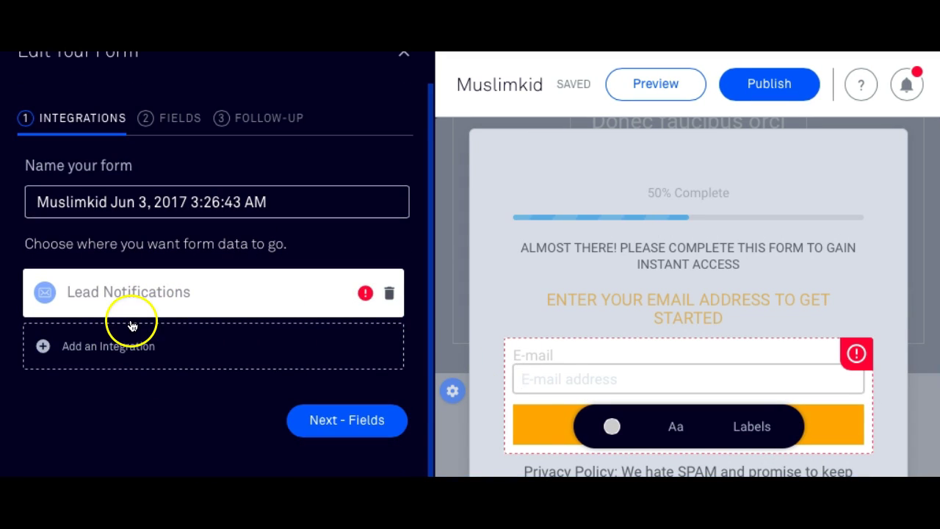
pyautogui.click(365, 293)
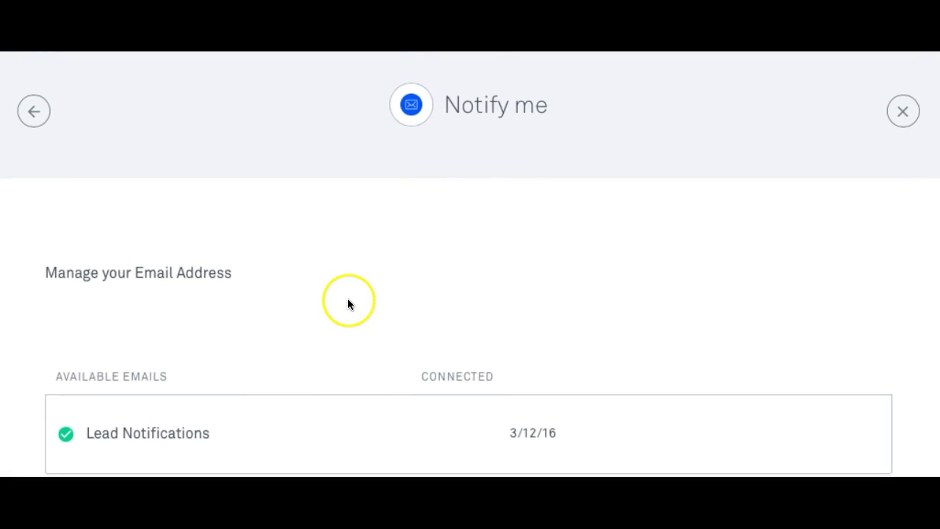
pyautogui.click(37, 94)
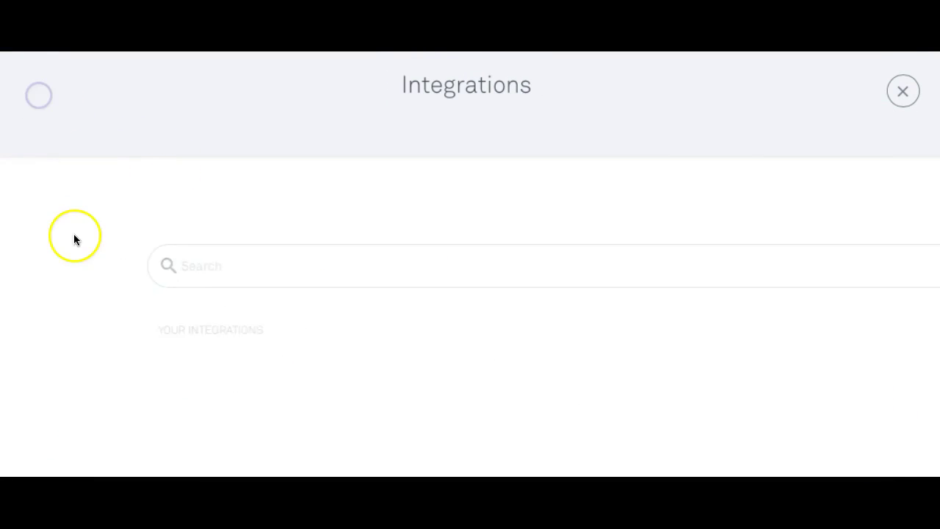
pyautogui.click(901, 92)
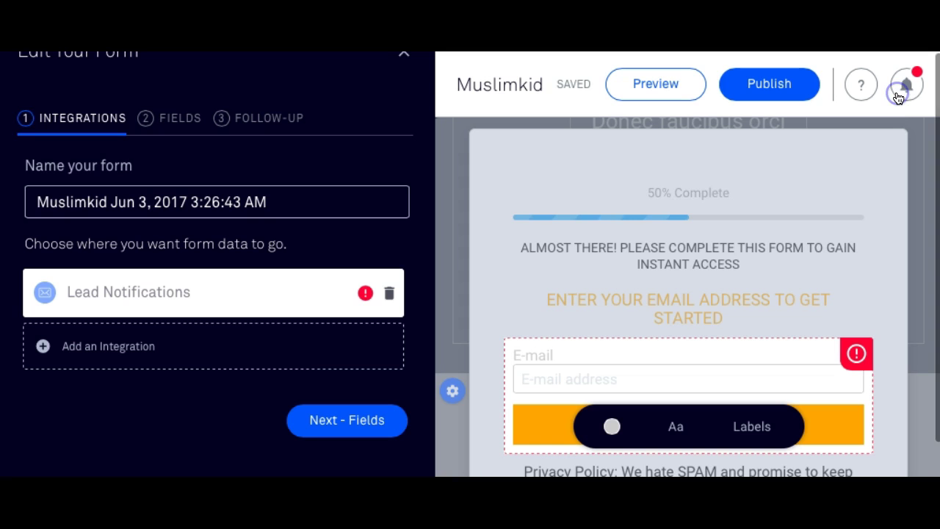
# Add the EM Online Summit MailChimp account as an integration, stepping through Fields and Follow-Up.
pyautogui.click(281, 339)
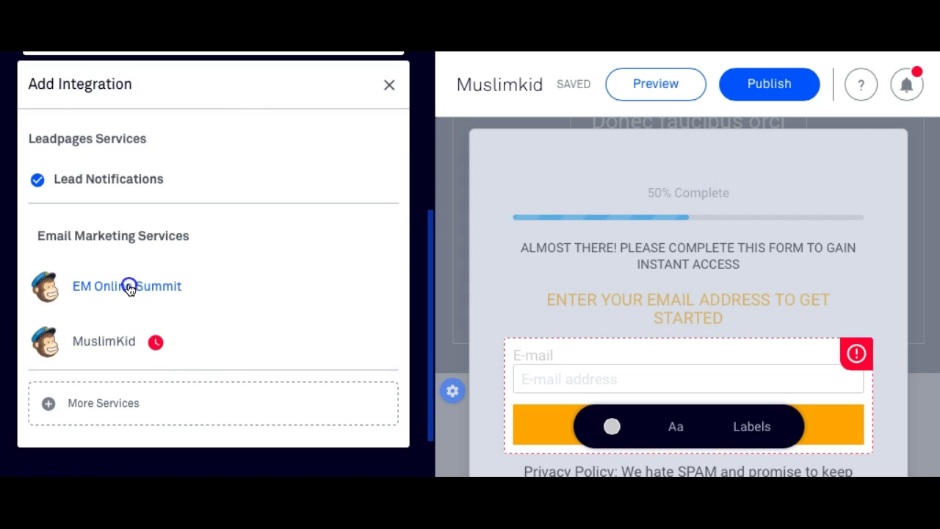
pyautogui.click(128, 287)
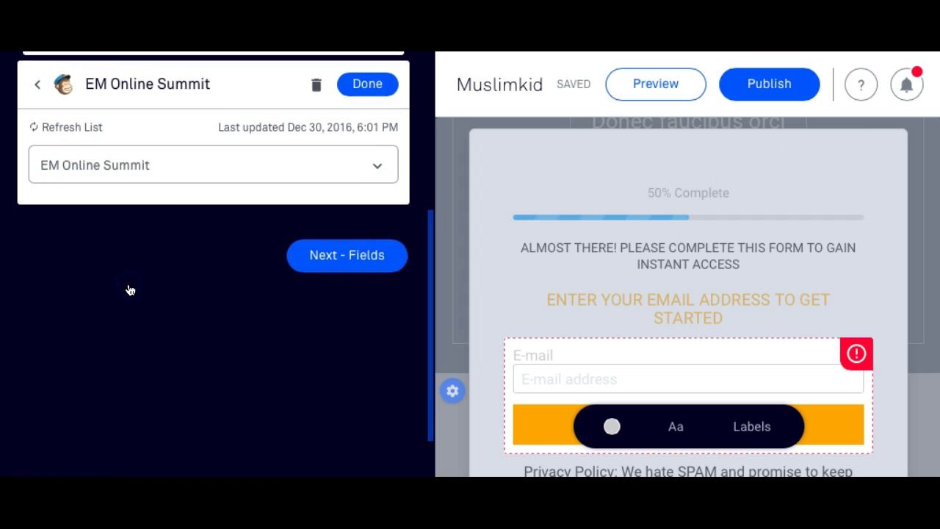
pyautogui.click(322, 258)
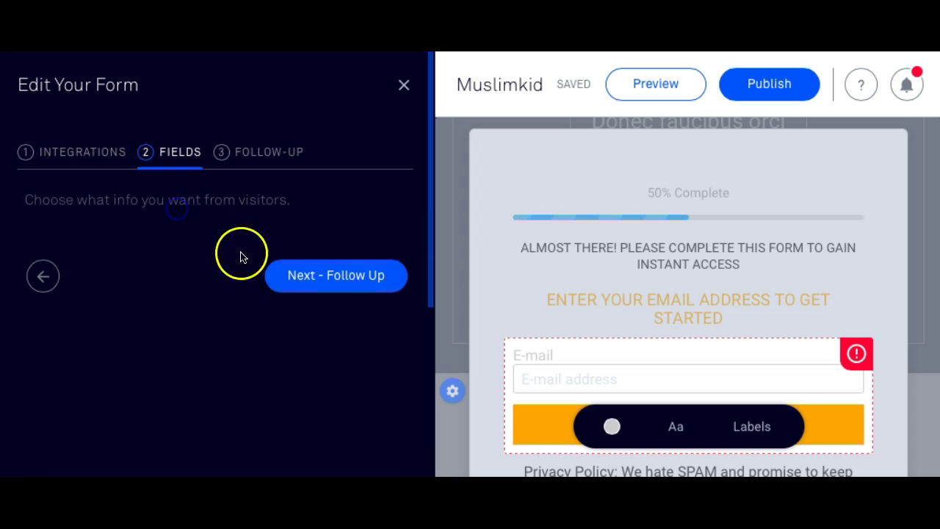
pyautogui.click(296, 273)
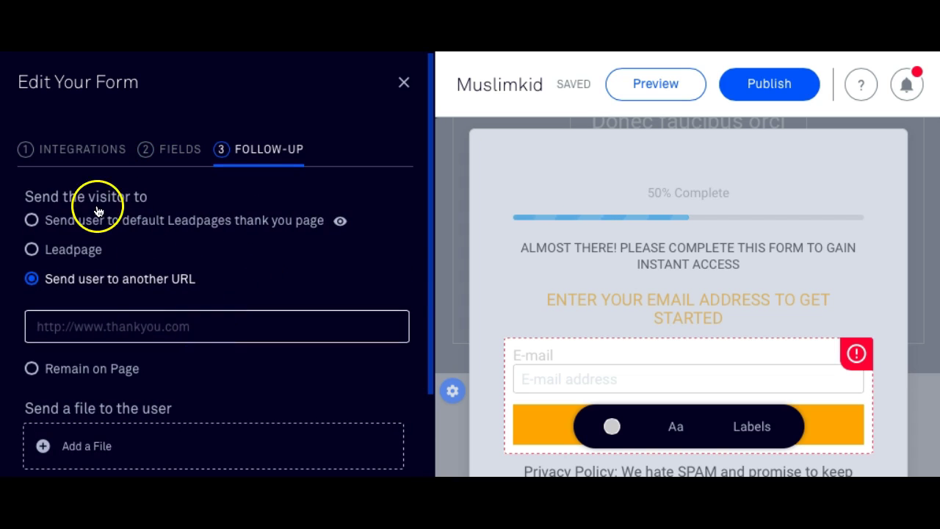
pyautogui.click(404, 82)
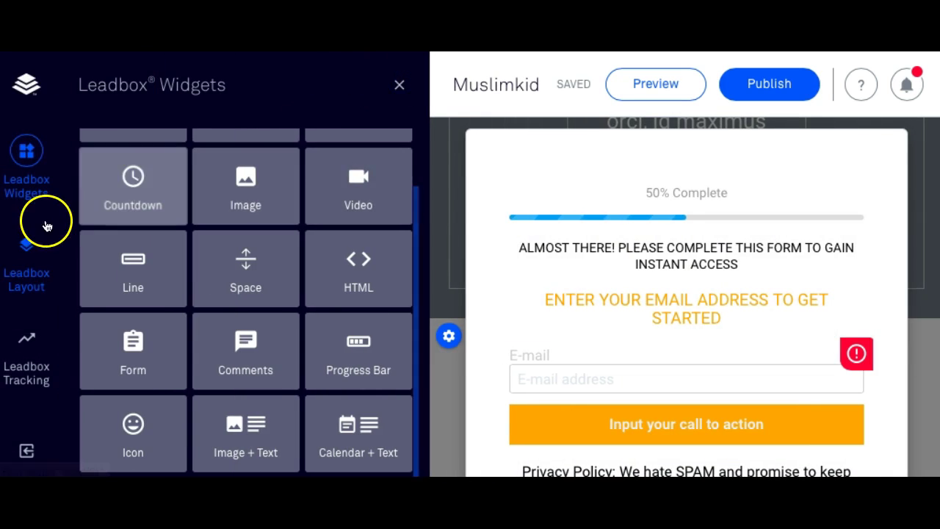
pyautogui.click(622, 380)
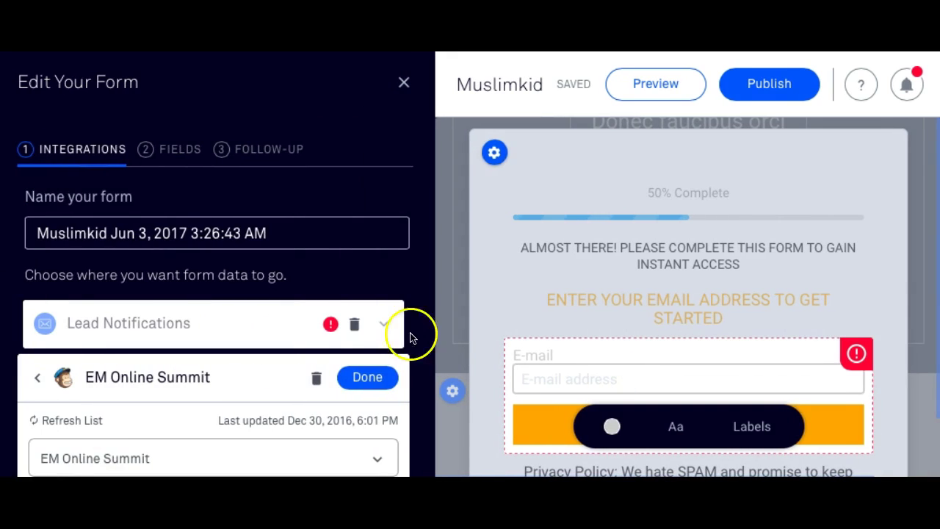
# Set the integration's list to Muslim Kidpreneur and continue to the Fields step.
pyautogui.scroll(-2, 283, 390)
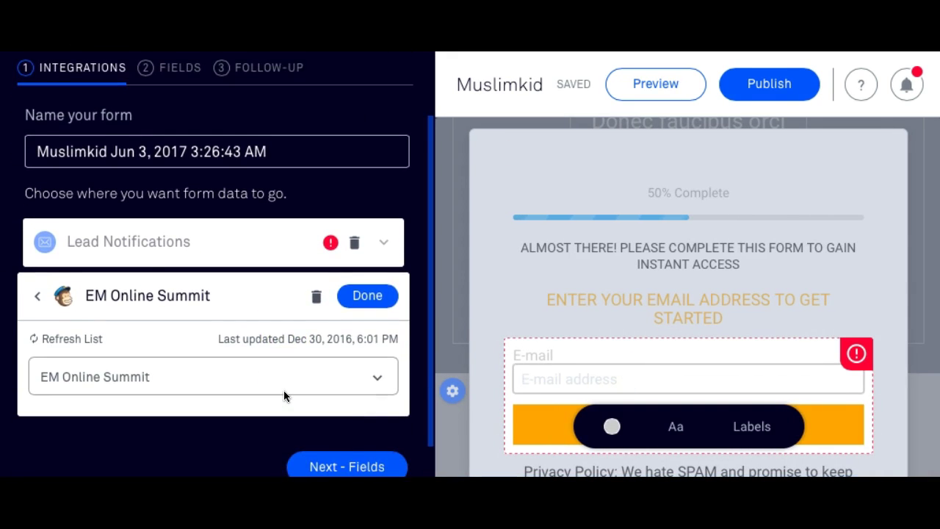
pyautogui.scroll(-1, 283, 390)
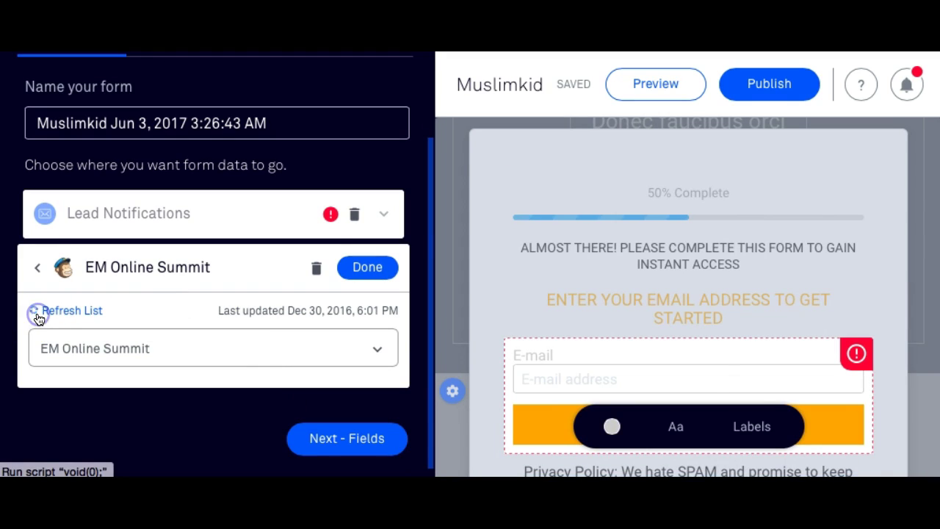
pyautogui.scroll(-2, 701, 371)
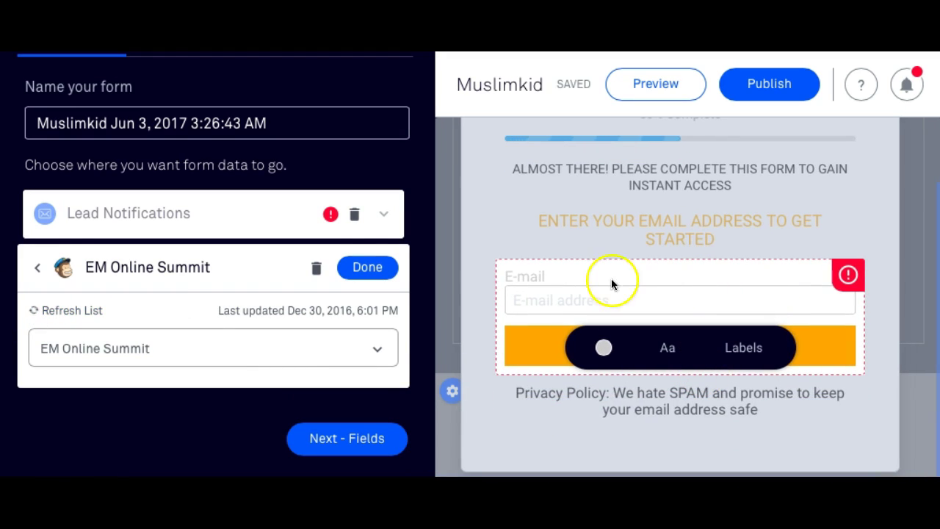
pyautogui.click(375, 353)
pyautogui.scroll(-5, 268, 442)
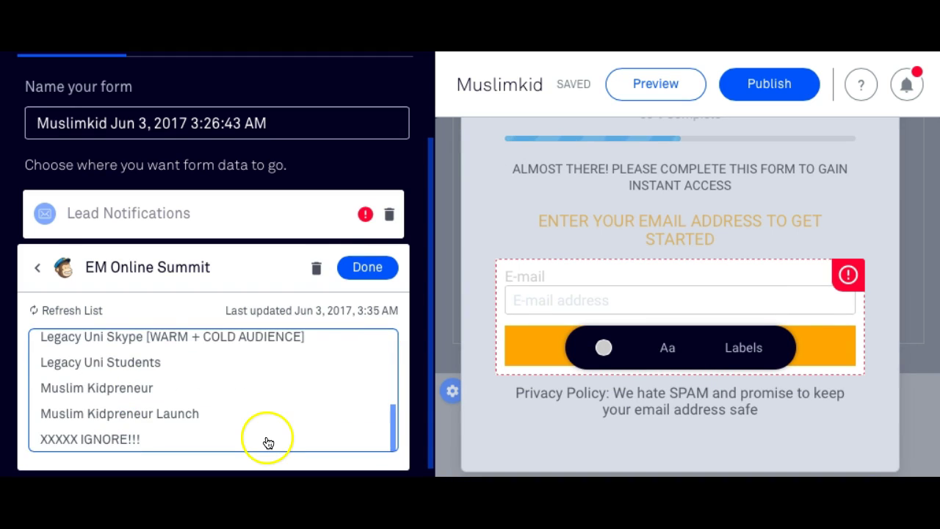
pyautogui.click(211, 397)
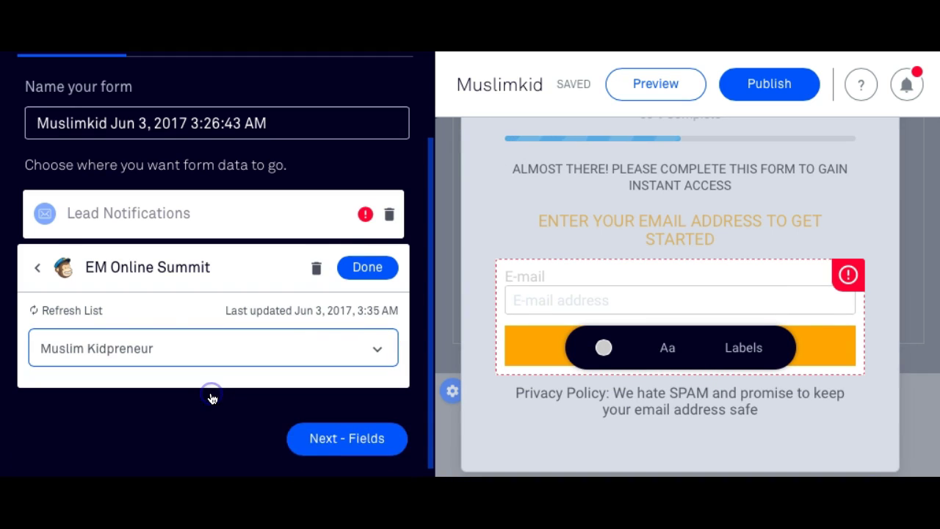
pyautogui.click(327, 436)
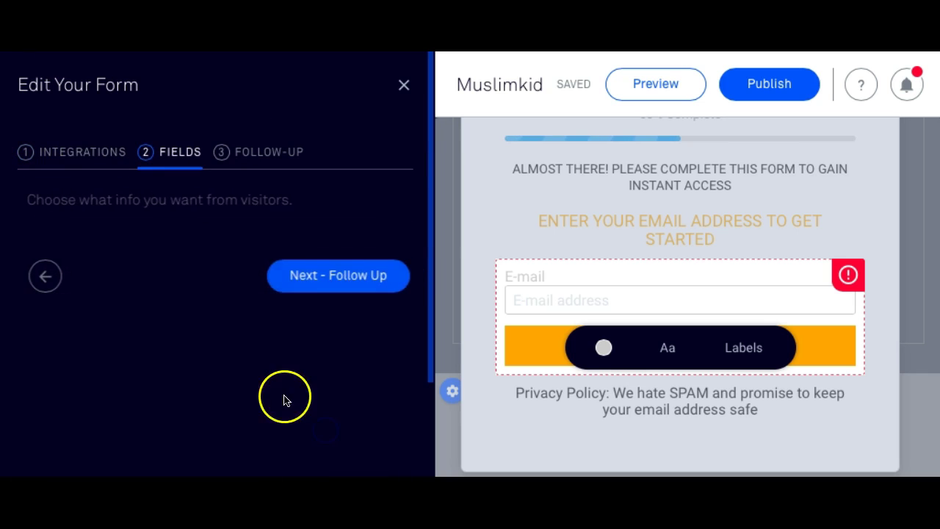
pyautogui.click(403, 84)
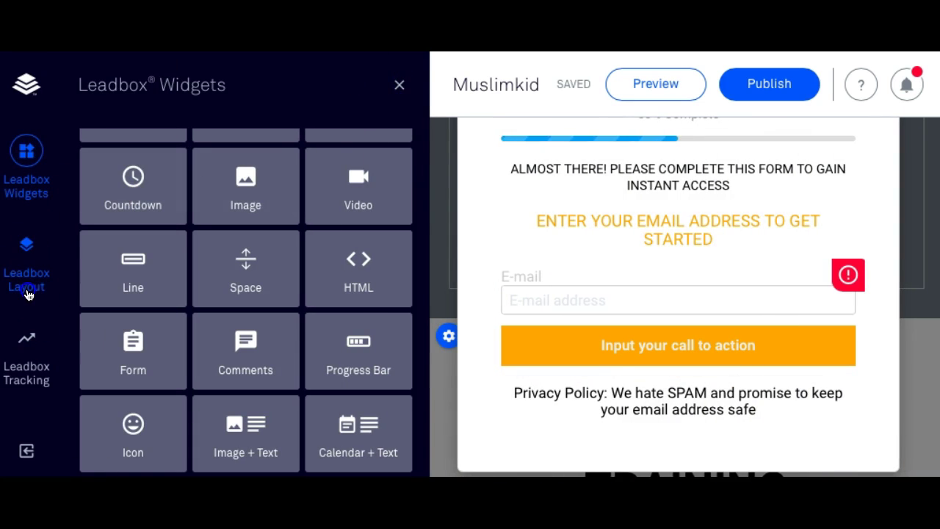
# Check the Leadbox layout and tracking settings, then delete the accidental duplicate email form.
pyautogui.click(28, 285)
pyautogui.click(20, 360)
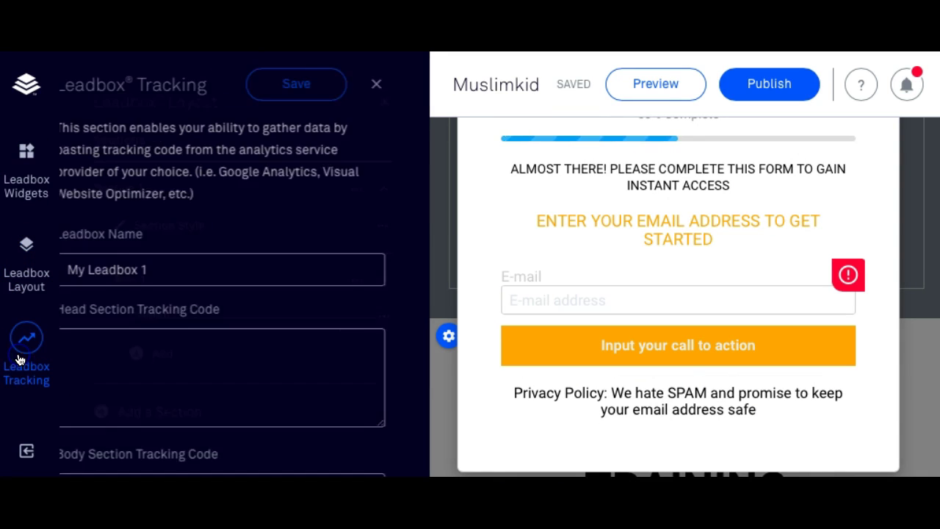
pyautogui.click(10, 184)
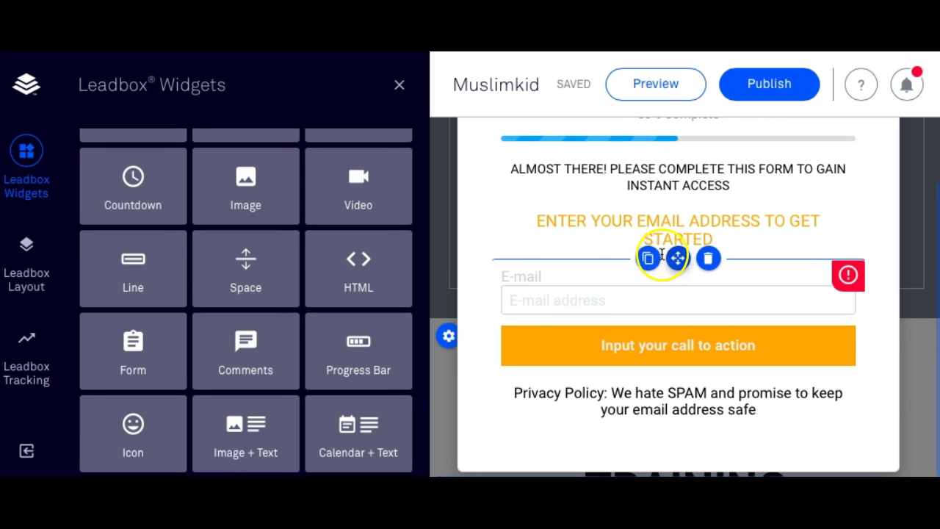
pyautogui.click(648, 260)
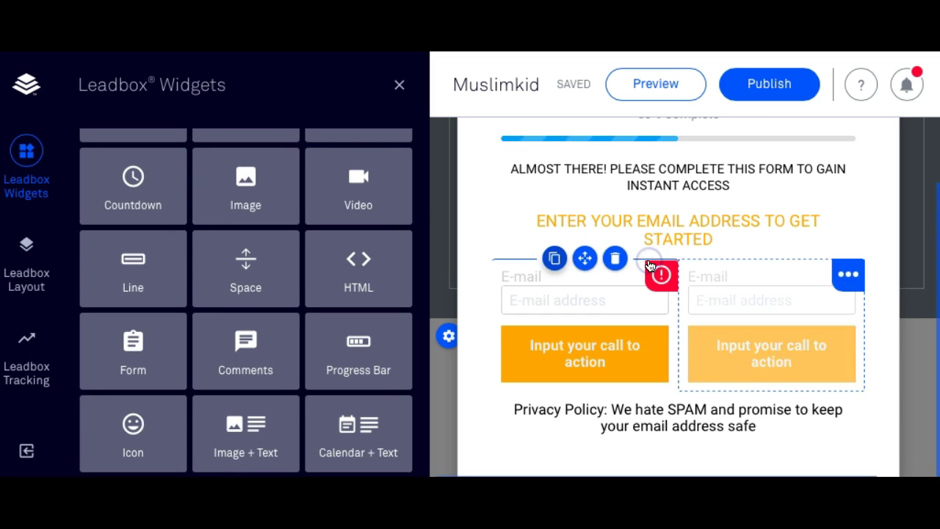
pyautogui.click(801, 270)
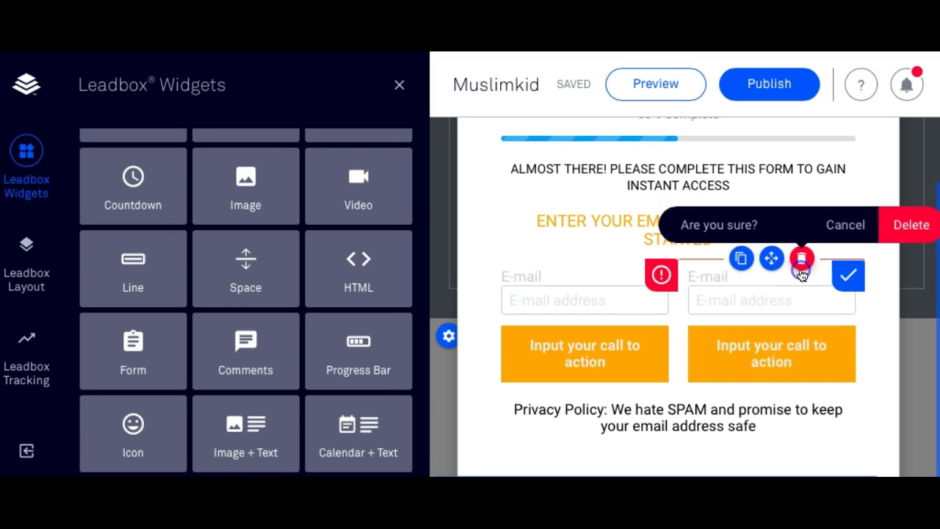
pyautogui.click(892, 227)
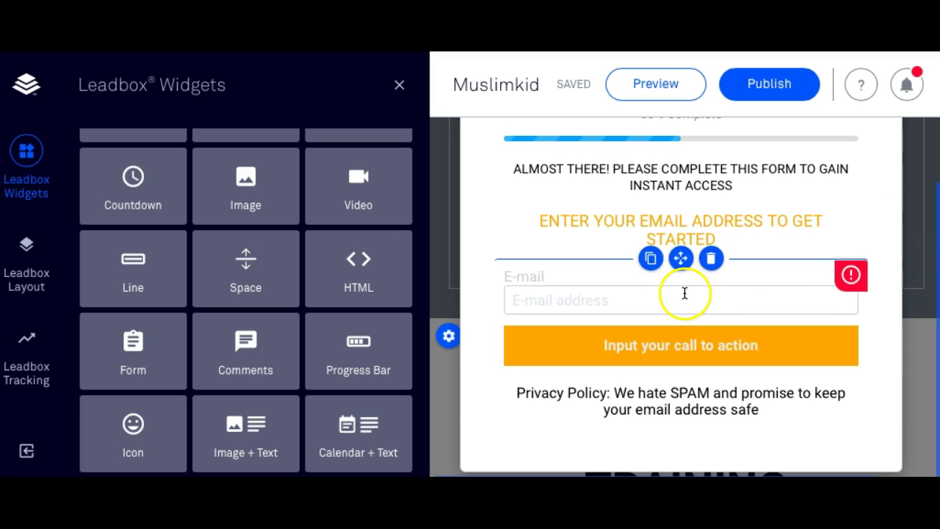
# Select the E-mail label text on the form, then deselect the form.
pyautogui.click(524, 283)
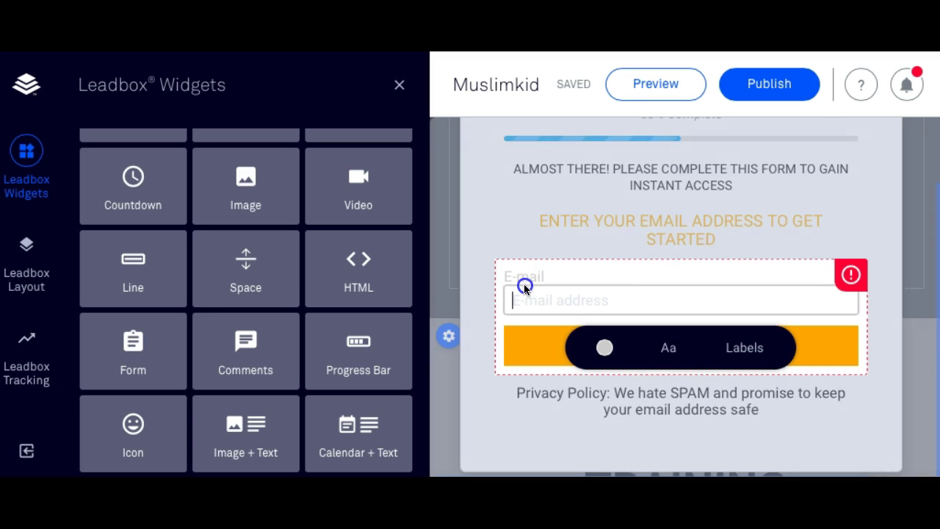
pyautogui.click(524, 280)
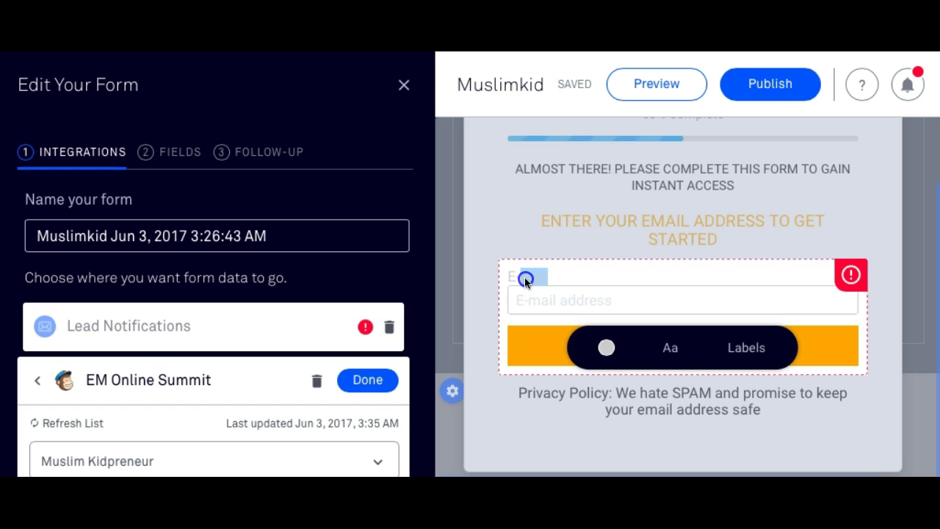
pyautogui.rightClick(619, 273)
pyautogui.moveTo(556, 273); pyautogui.dragTo(788, 282)
pyautogui.click(850, 274)
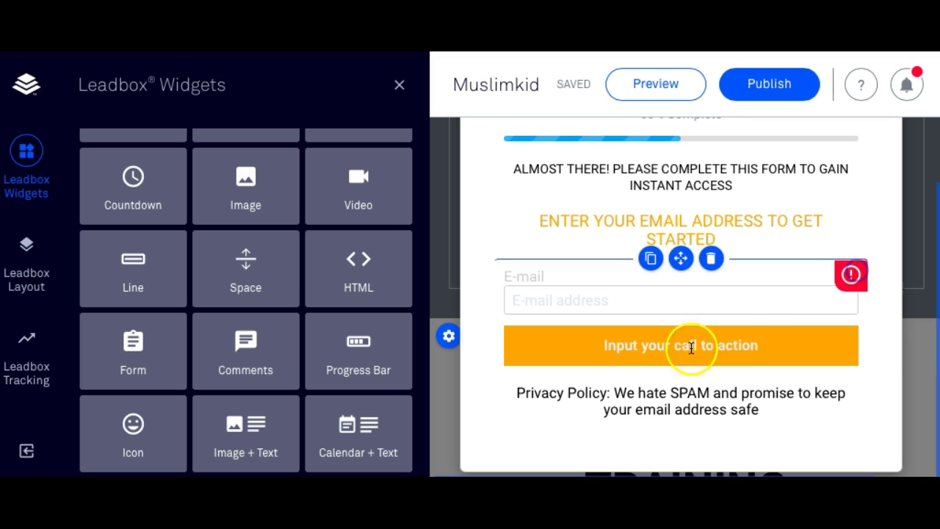
# Open the email form's settings and advance to the Fields step.
pyautogui.doubleClick(596, 346)
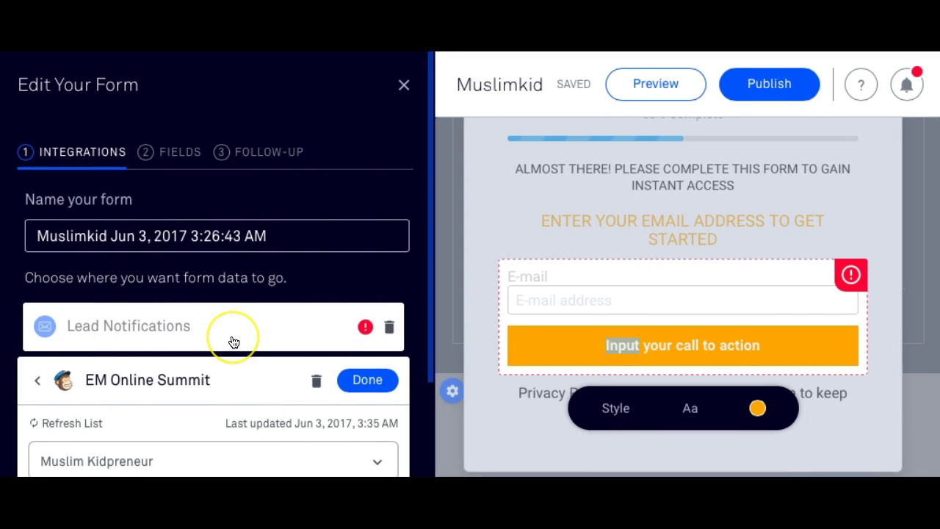
pyautogui.scroll(-3, 232, 340)
pyautogui.scroll(1, 233, 341)
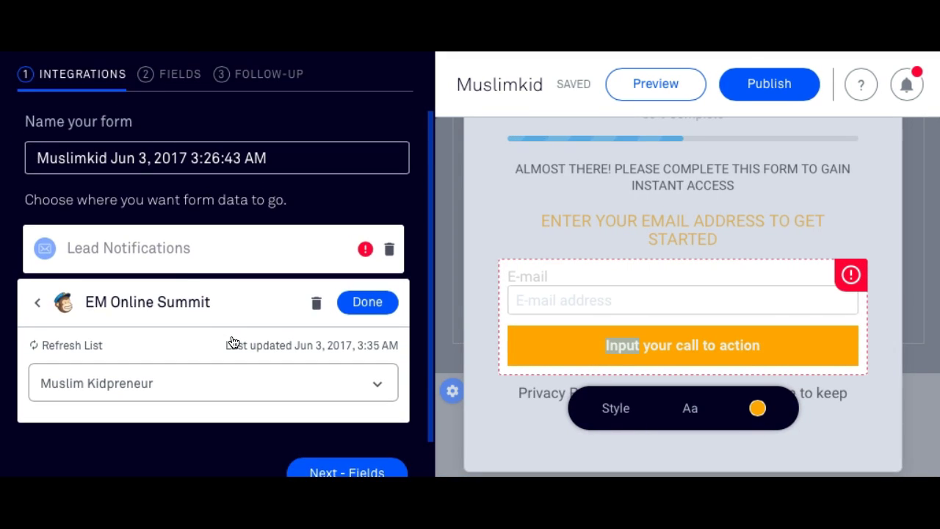
pyautogui.scroll(-1, 226, 299)
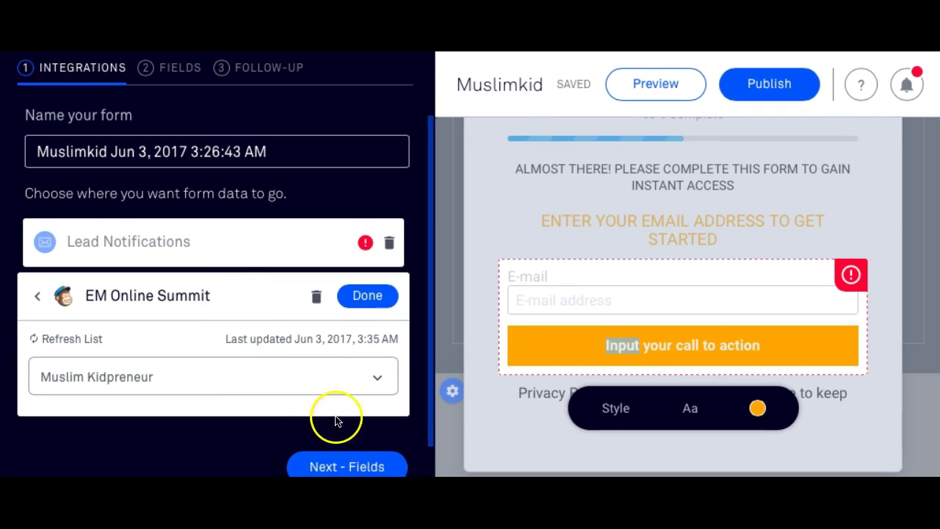
pyautogui.click(330, 464)
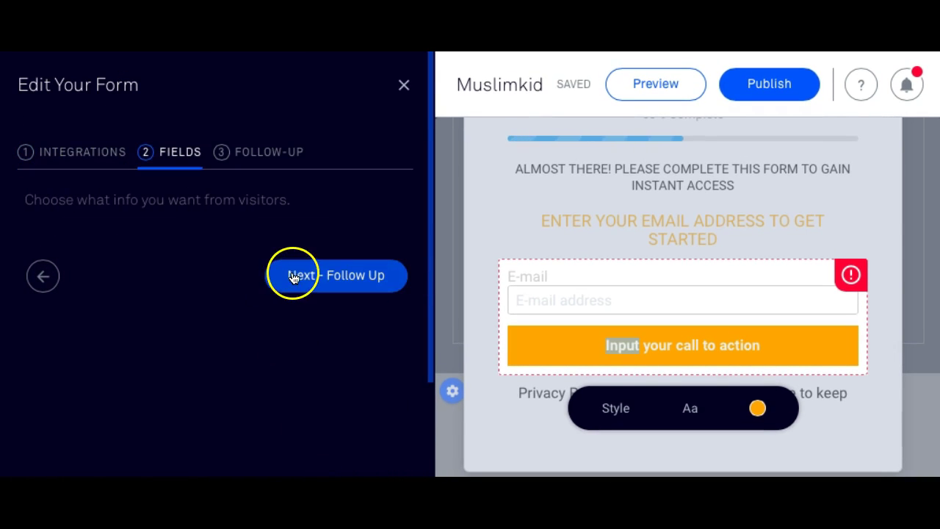
# Inspect the email field, then go back to the Integrations step showing EM Online Summit → Muslim Kidpreneur.
pyautogui.tripleClick(165, 203)
pyautogui.click(166, 204)
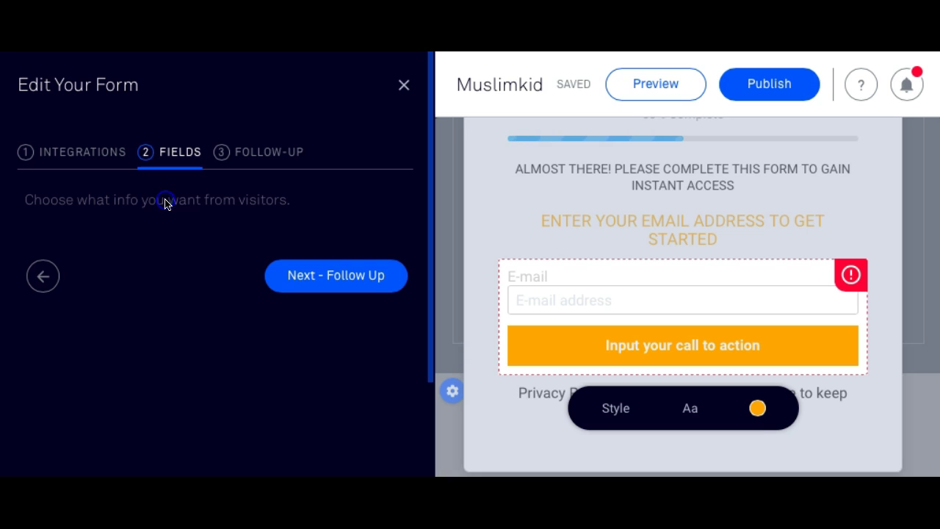
pyautogui.click(532, 274)
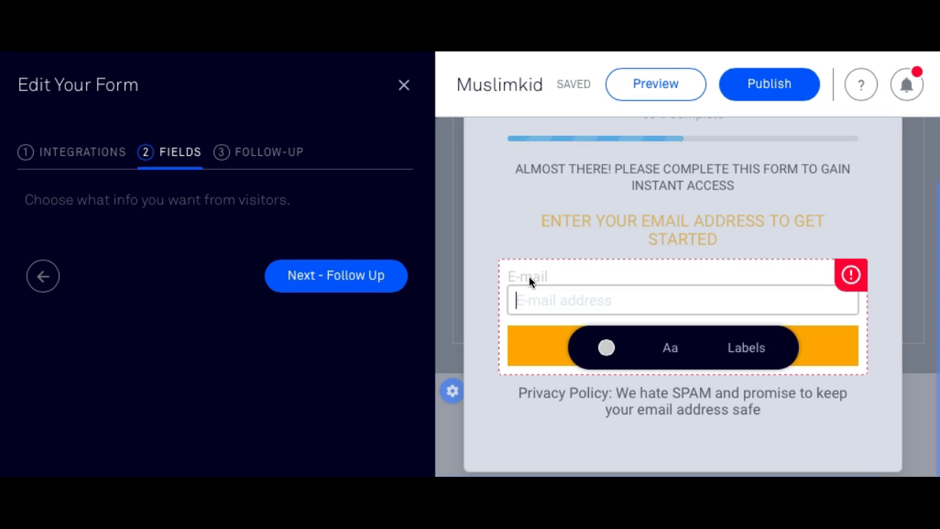
pyautogui.click(300, 236)
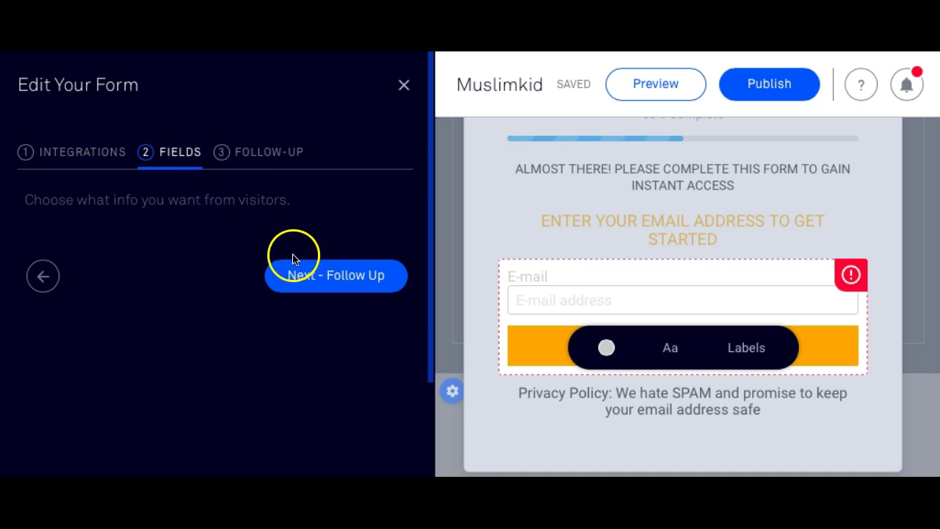
pyautogui.click(43, 277)
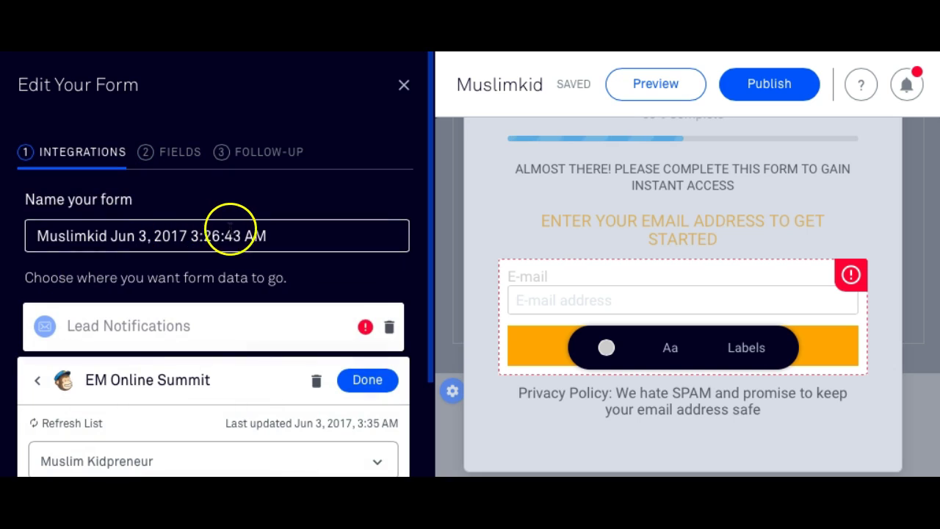
# Delete the EM Online Summit integration and attempt removing Lead Notifications too.
pyautogui.click(315, 380)
pyautogui.click(316, 340)
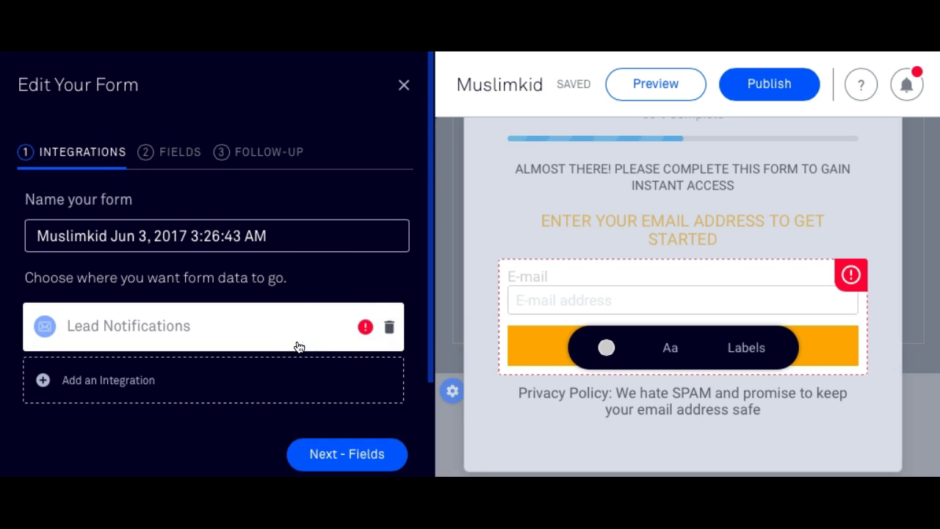
pyautogui.click(388, 330)
pyautogui.click(390, 283)
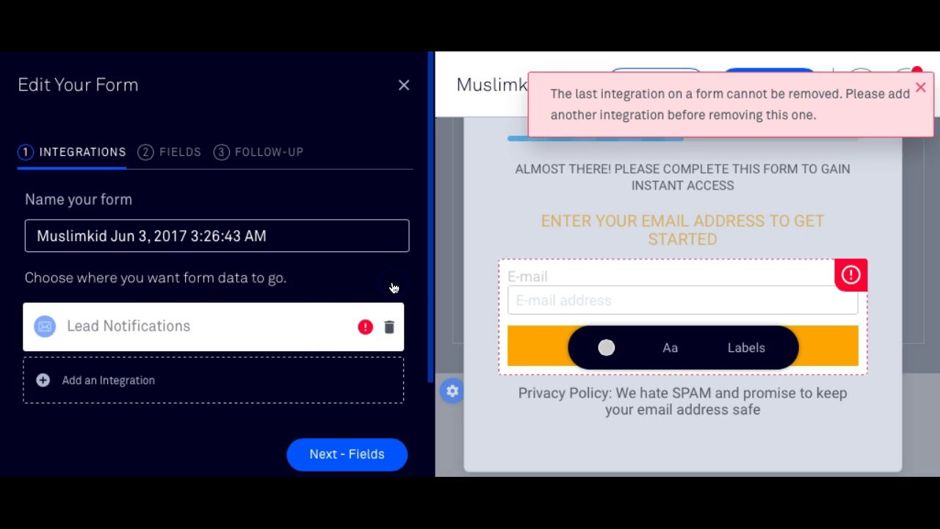
# Start a new integration, browse More Services, and open the MailChimp account settings.
pyautogui.click(115, 379)
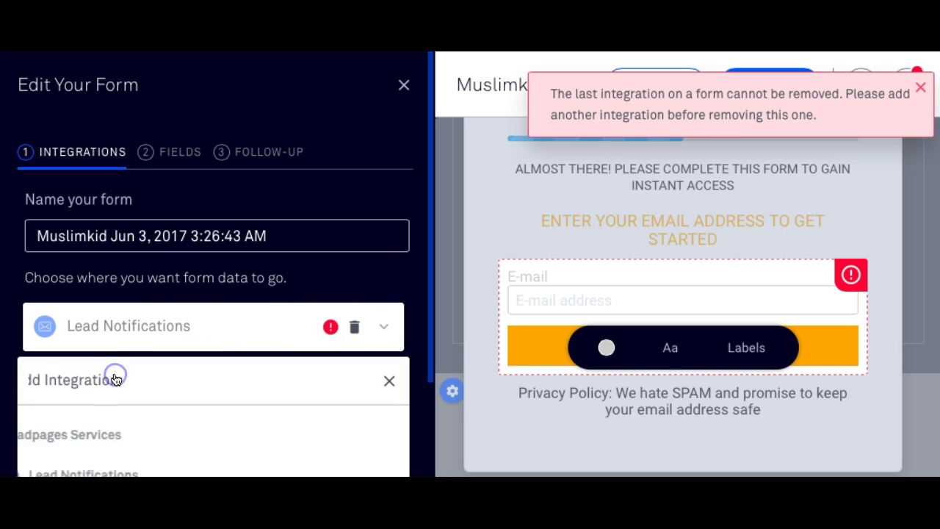
pyautogui.scroll(-4, 142, 412)
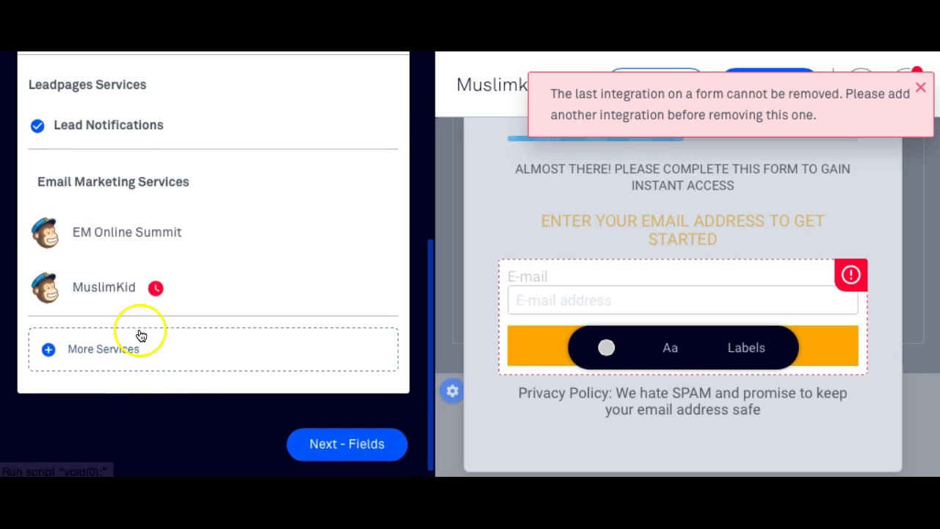
pyautogui.click(98, 345)
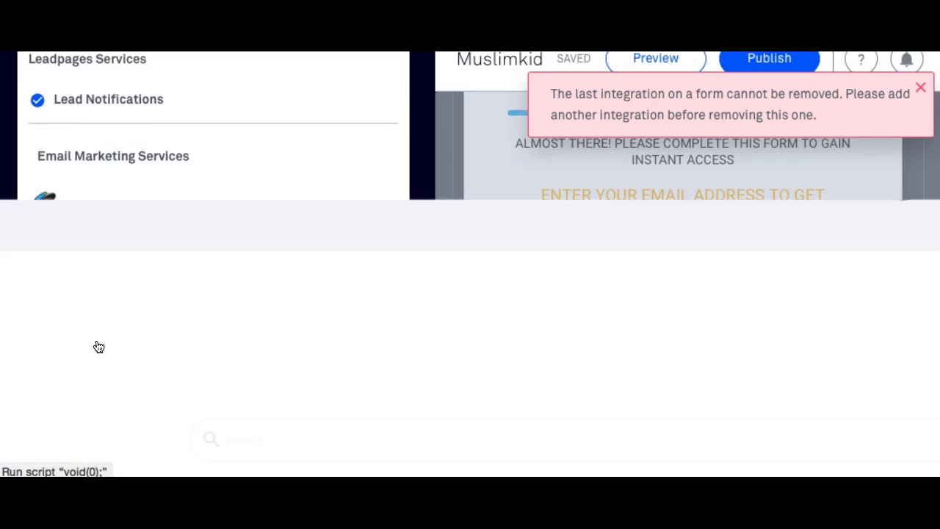
pyautogui.scroll(-3, 98, 346)
pyautogui.click(239, 326)
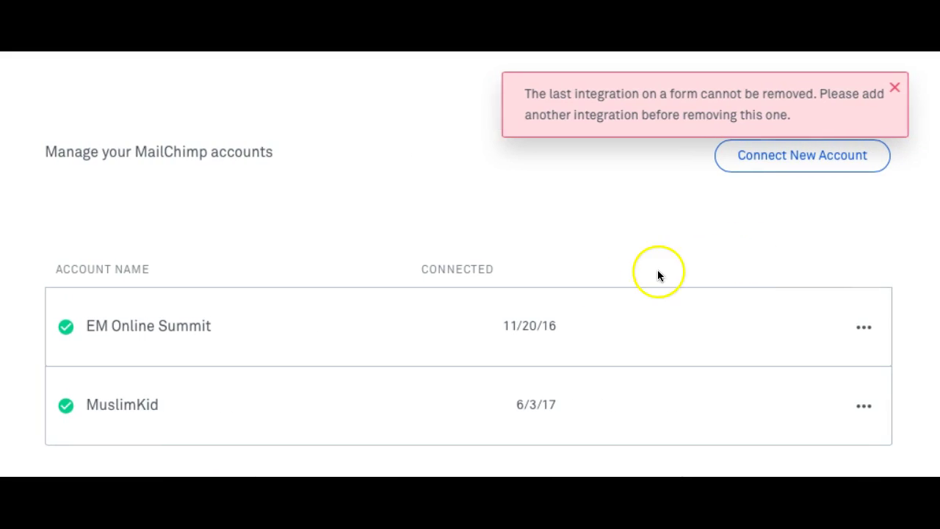
# Review the EM Online Summit and MuslimKid accounts, dismiss the last-integration error, and close the page.
pyautogui.moveTo(147, 405)
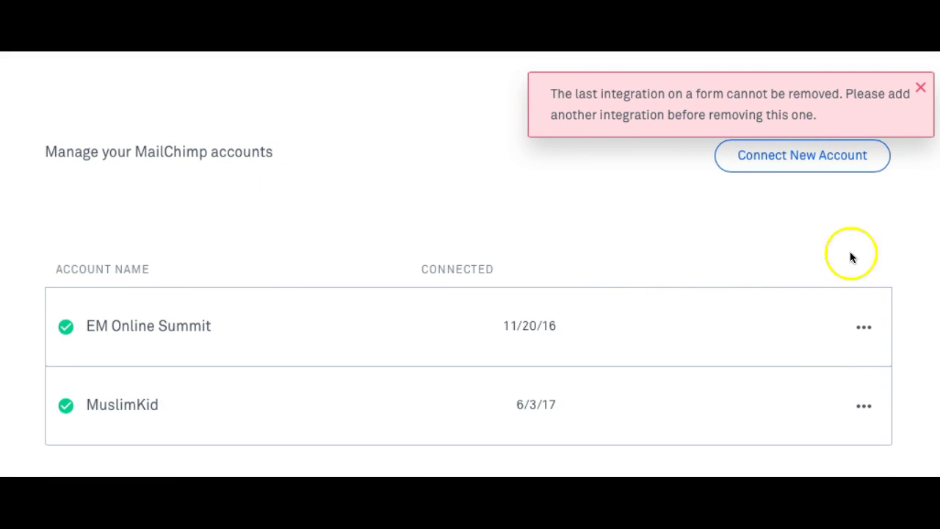
pyautogui.click(919, 91)
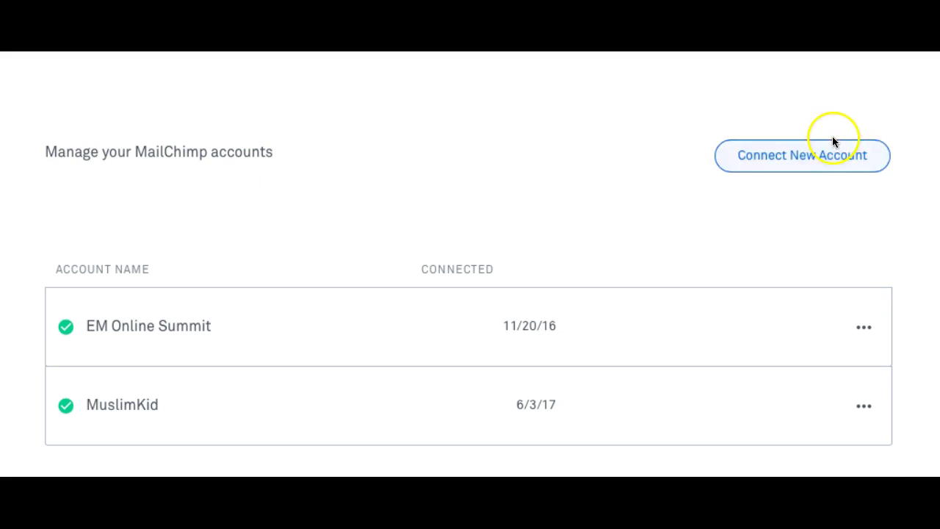
pyautogui.scroll(2, 759, 193)
pyautogui.click(903, 116)
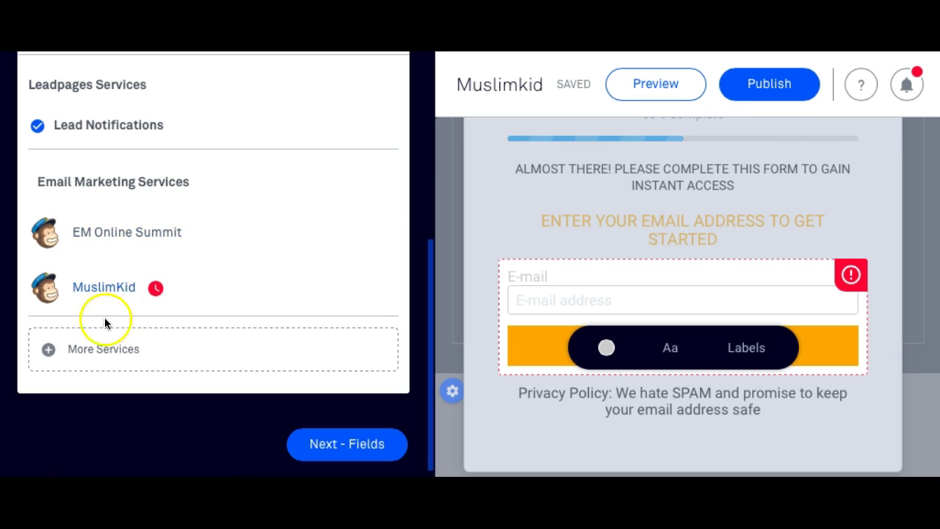
# Close the integration list and the Leadbox, then attempt to publish the Muslimkid page.
pyautogui.scroll(3, 94, 327)
pyautogui.scroll(1, 95, 331)
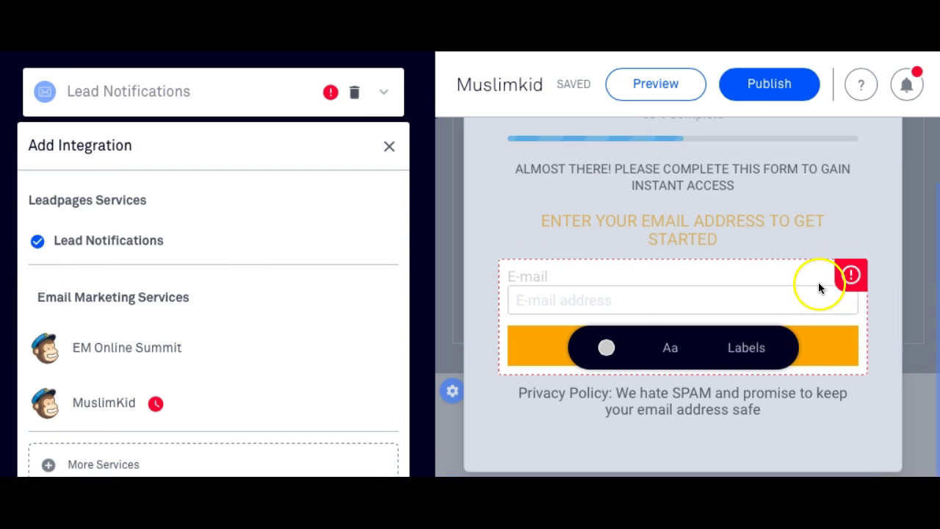
pyautogui.scroll(1, 820, 287)
pyautogui.click(896, 252)
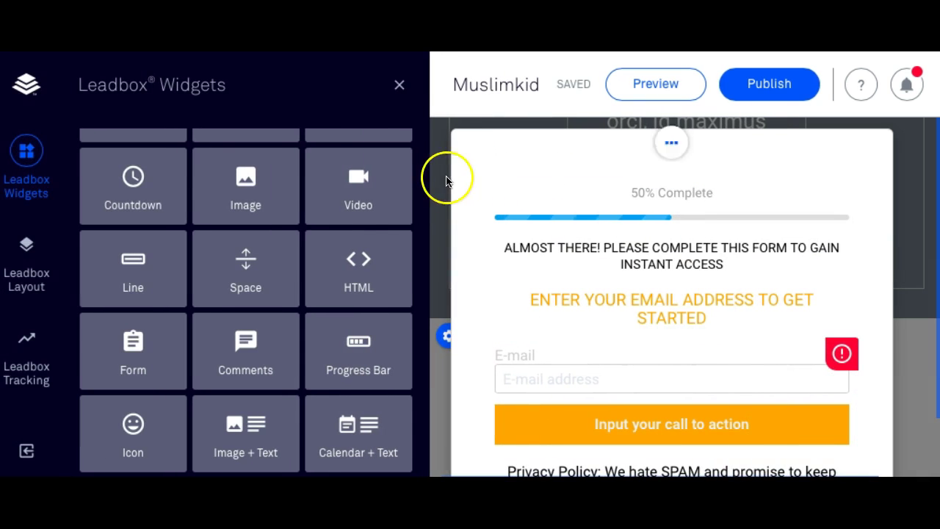
pyautogui.click(399, 88)
pyautogui.scroll(15, 534, 238)
pyautogui.click(761, 98)
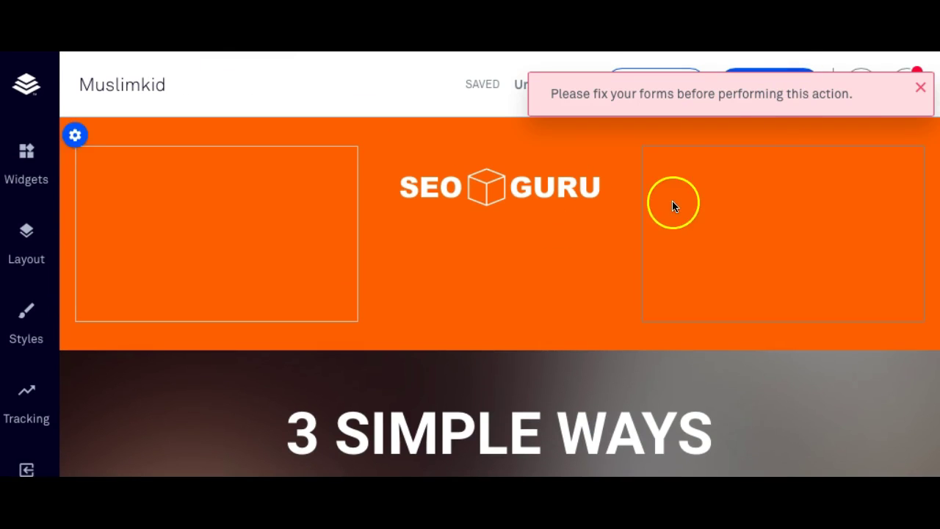
# Verify SIGN ME UP links to My Leadbox 1 and open that Leadbox via VIEW/EDIT.
pyautogui.click(918, 87)
pyautogui.scroll(-9, 147, 390)
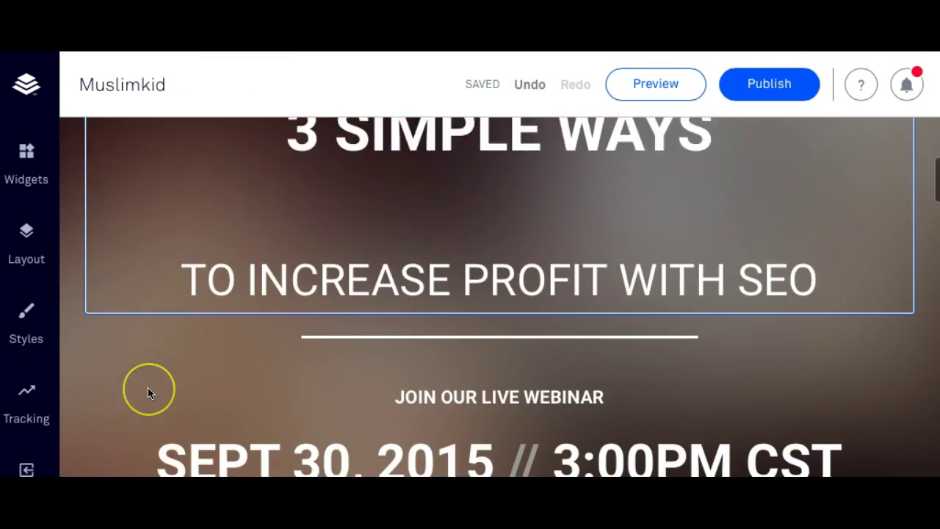
pyautogui.click(433, 193)
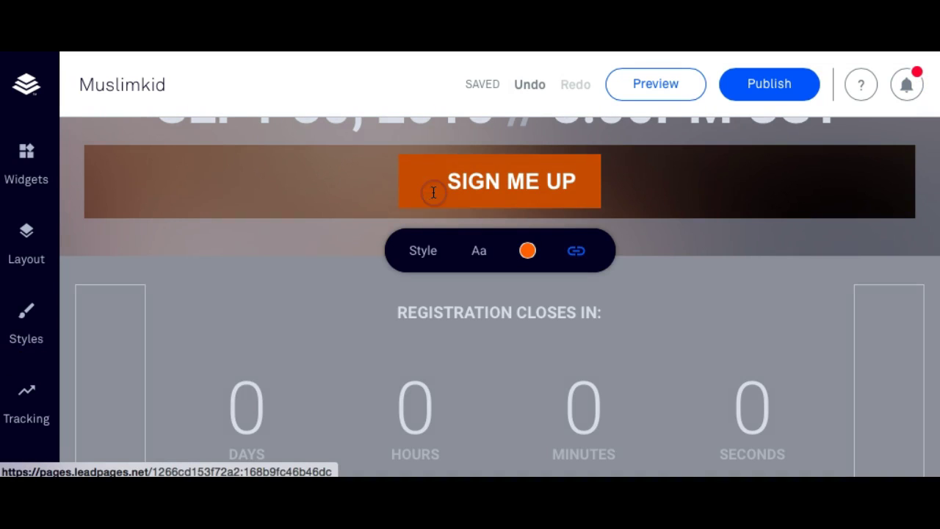
pyautogui.click(568, 251)
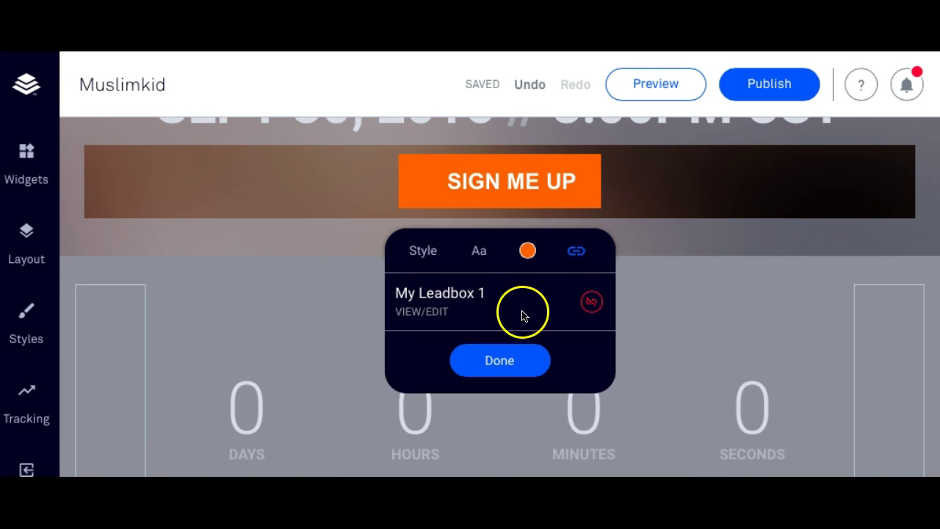
pyautogui.click(438, 314)
pyautogui.click(625, 322)
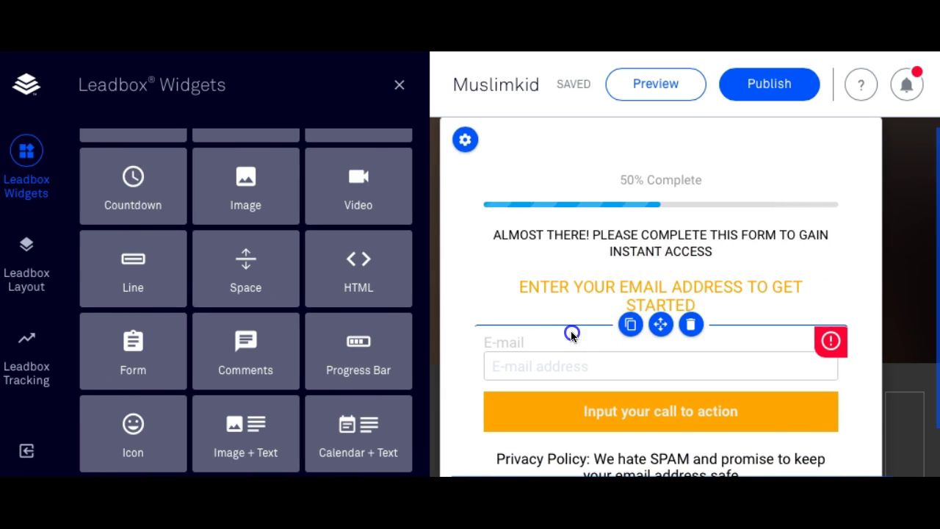
# Select the email form, choose the EM Online Summit MailChimp account, and go to the fields step.
pyautogui.click(514, 343)
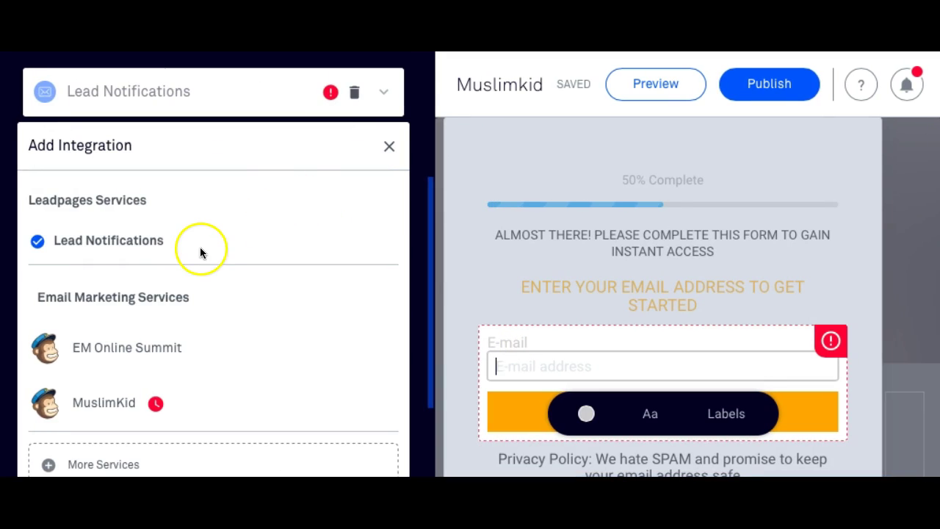
pyautogui.scroll(-3, 199, 252)
pyautogui.click(130, 219)
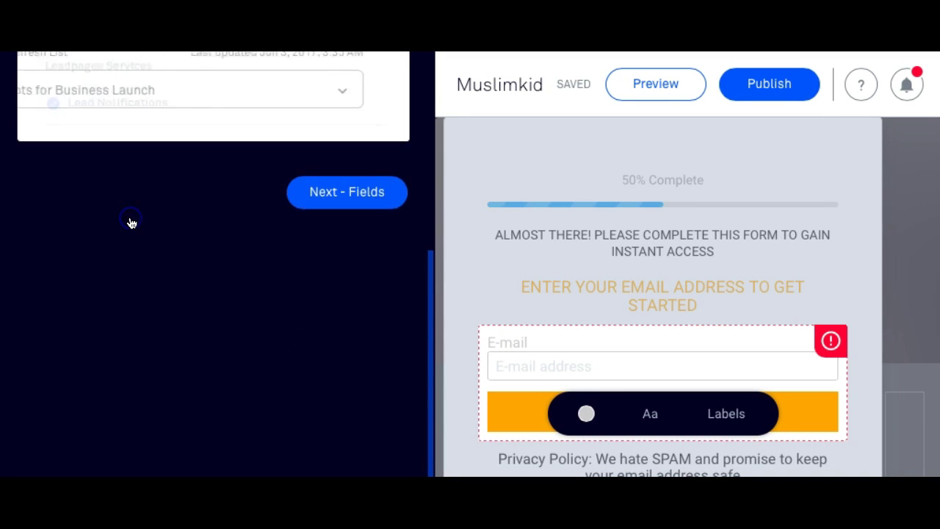
pyautogui.scroll(3, 130, 224)
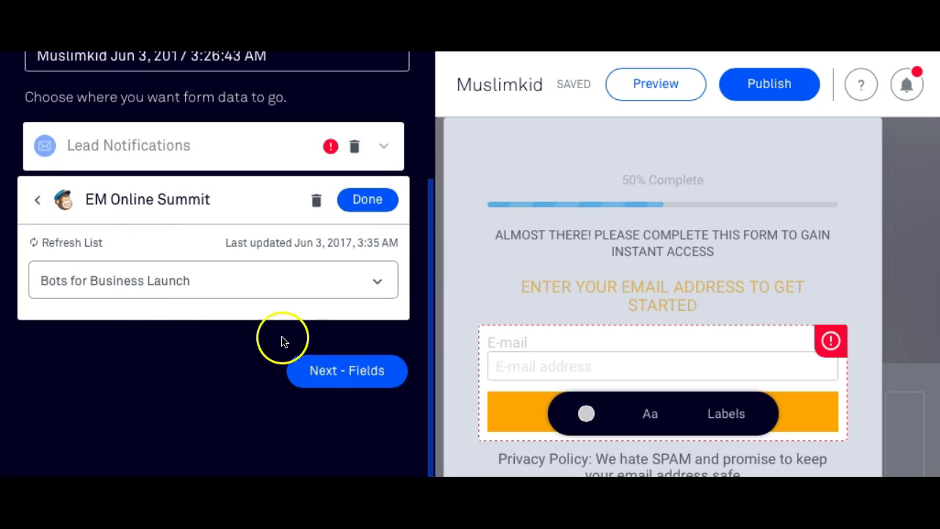
pyautogui.click(328, 371)
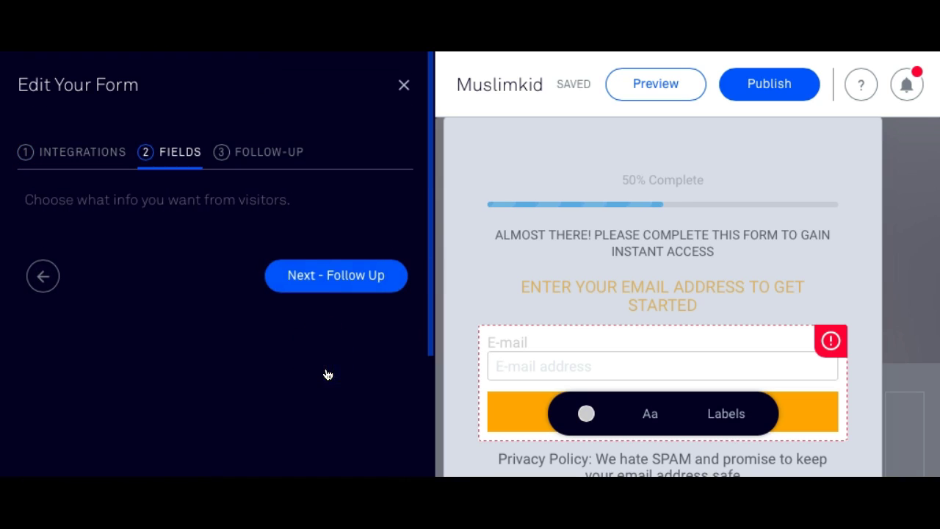
# Check the E-mail label and input, then close the Edit Your Form panel.
pyautogui.click(609, 322)
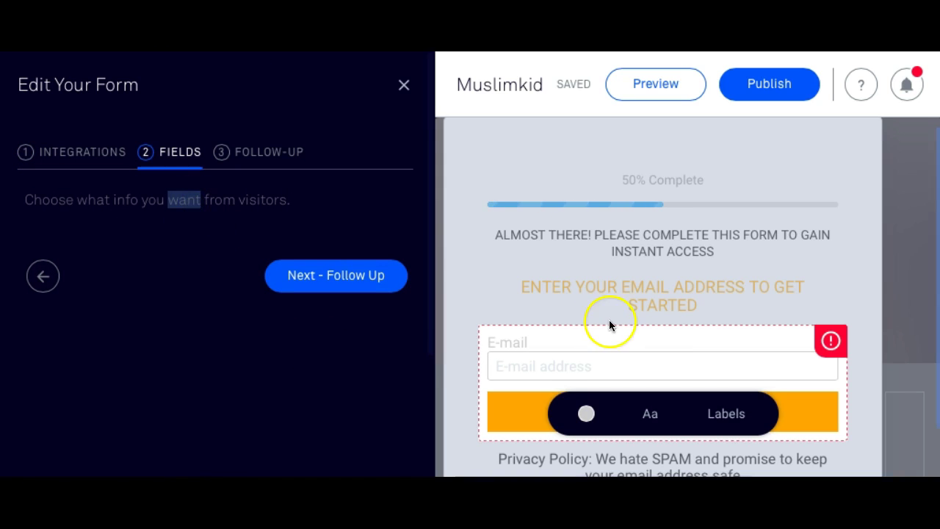
pyautogui.click(534, 339)
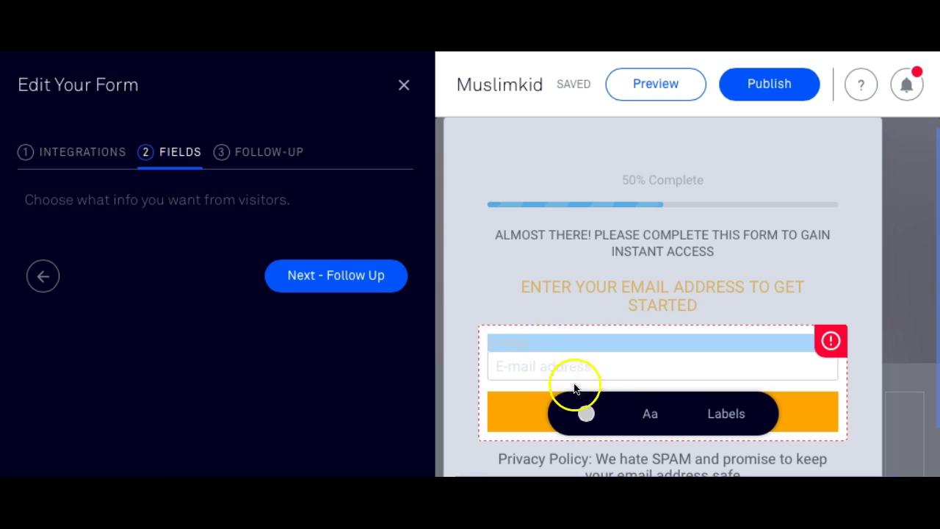
pyautogui.click(558, 366)
pyautogui.scroll(-1, 630, 324)
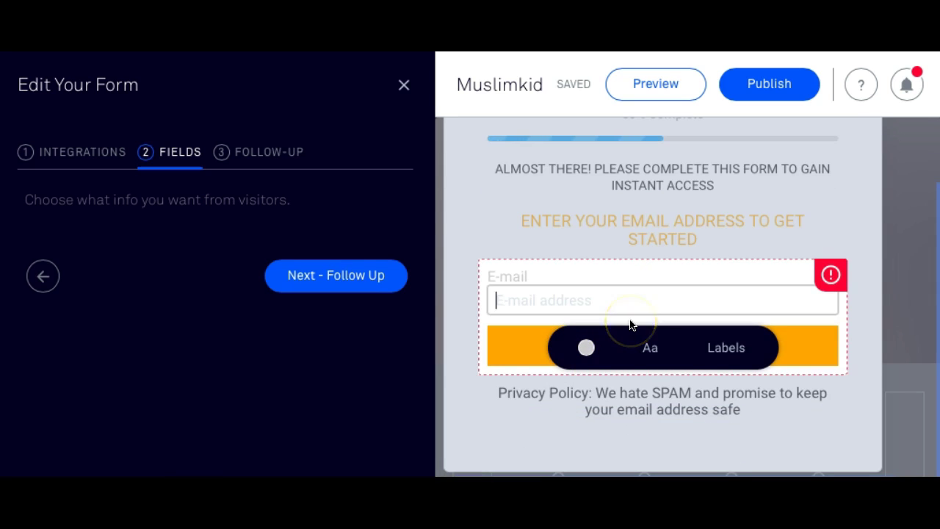
pyautogui.scroll(1, 630, 325)
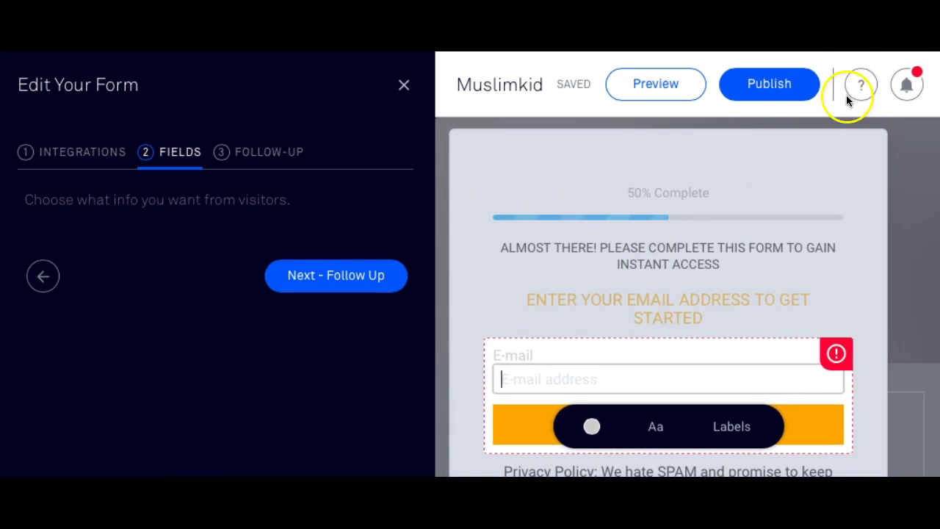
pyautogui.click(403, 86)
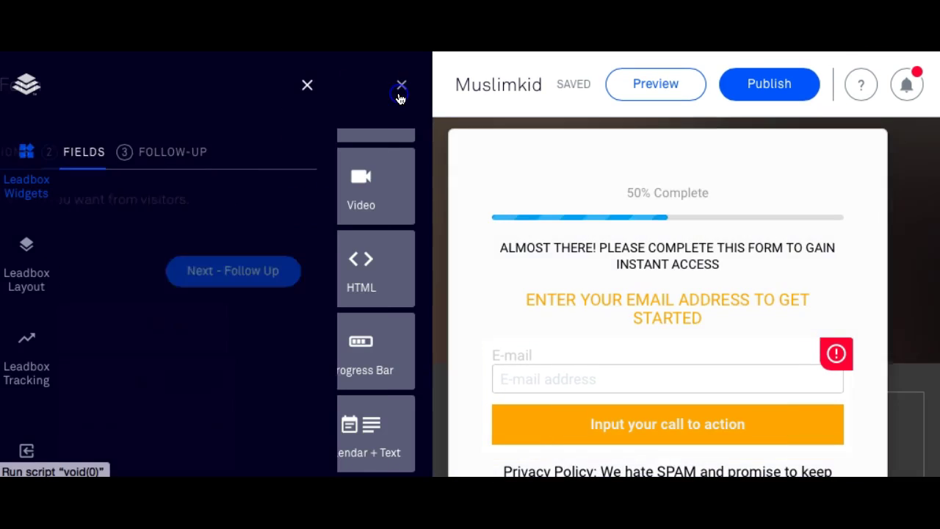
pyautogui.scroll(5, 462, 278)
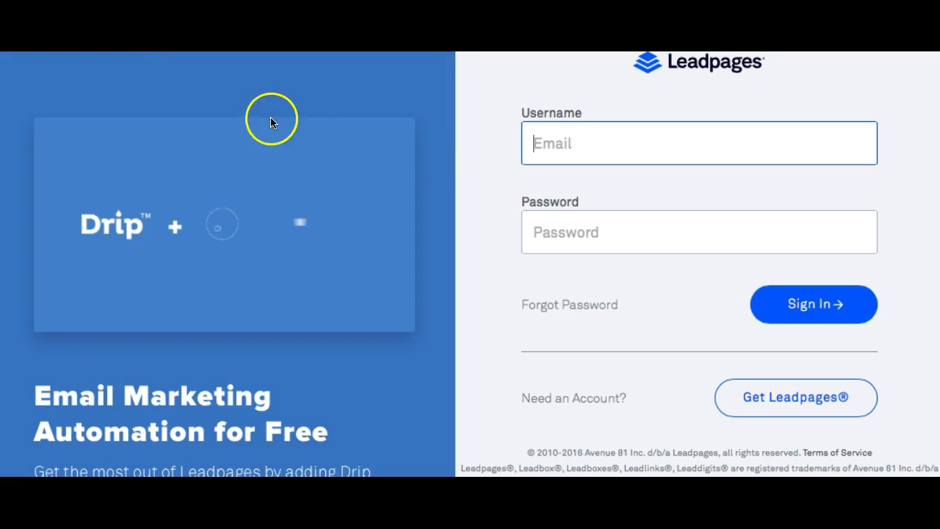
# Enter the account username in the Leadpages sign-in Username field.
pyautogui.scroll(-1, 602, 167)
pyautogui.click(583, 89)
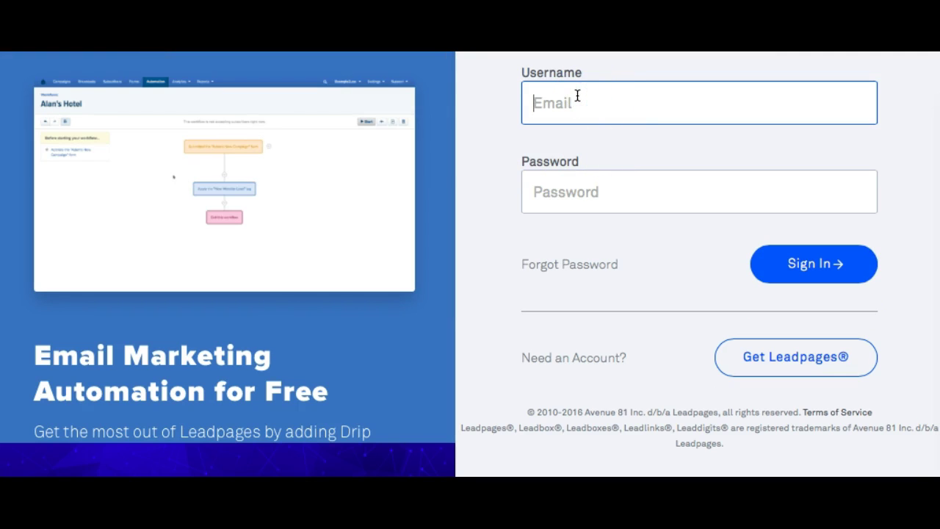
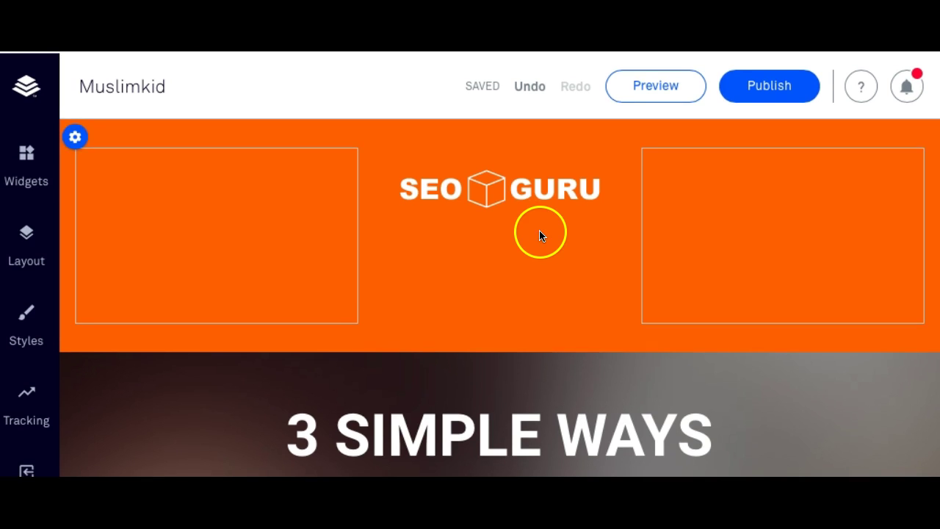
pyautogui.click(30, 90)
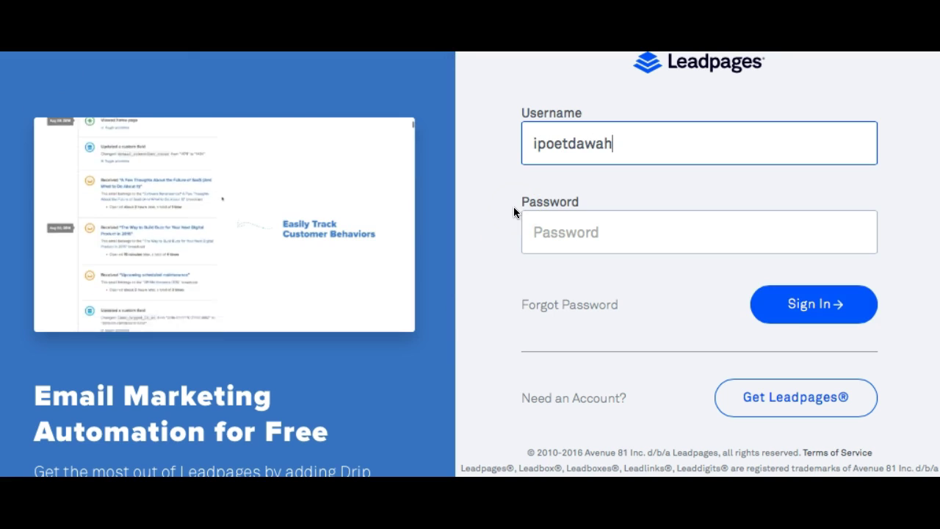
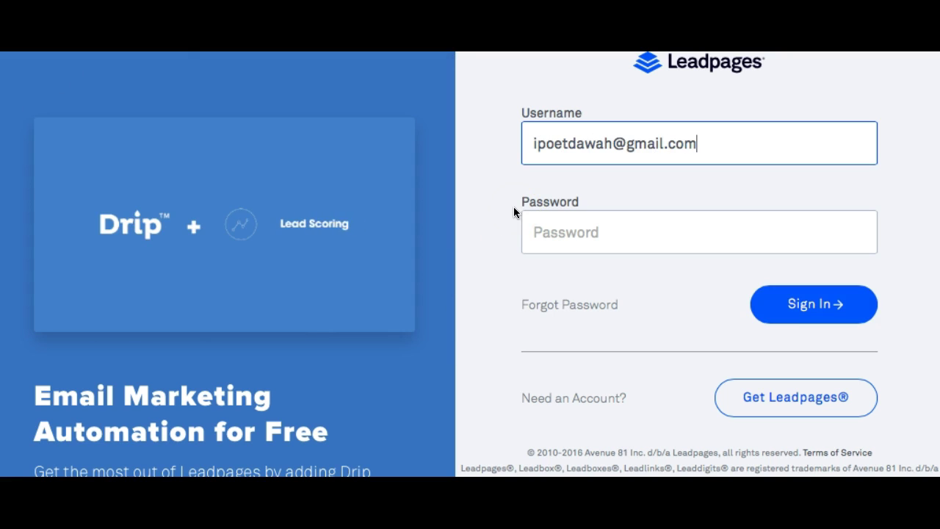
# Sign in with the account e-mail and password, letting Safari save the password and dismissing the disk warning.
pyautogui.click(562, 243)
pyautogui.write('•')
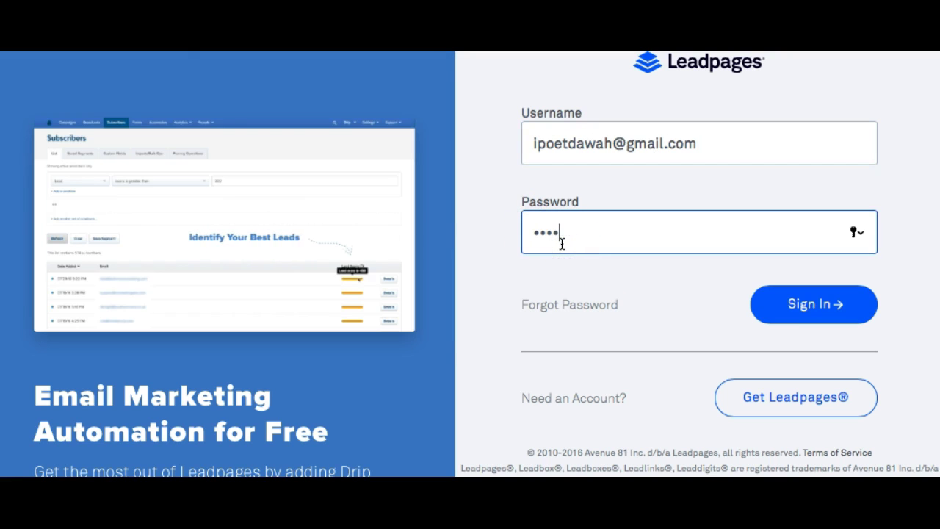
pyautogui.write('••••••••')
pyautogui.press('Return')
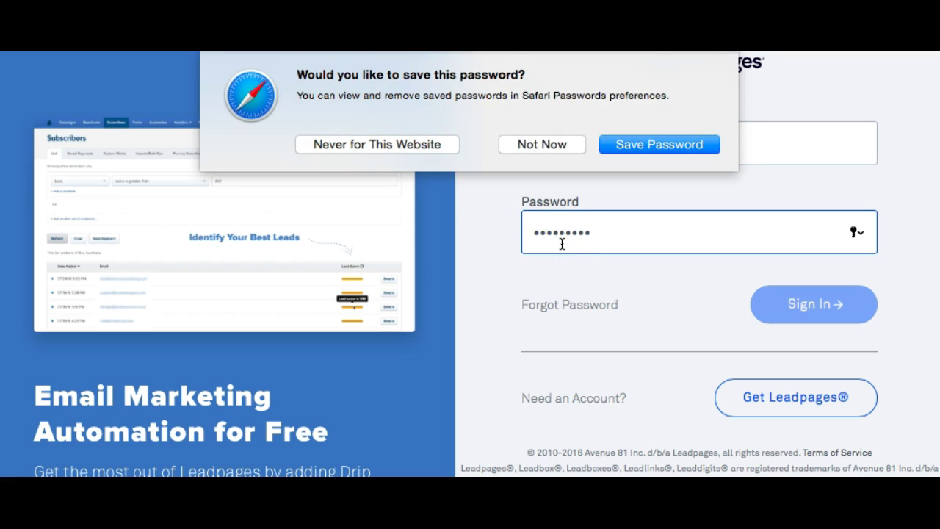
pyautogui.click(638, 149)
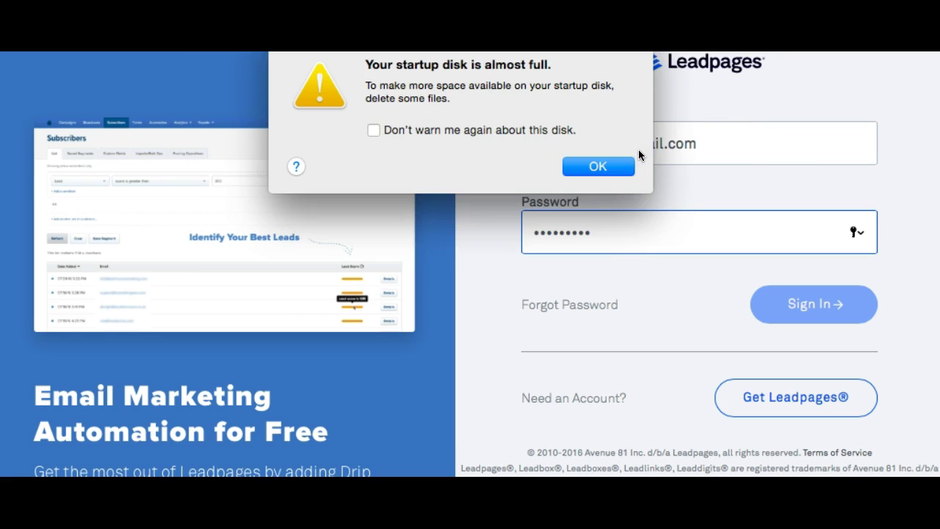
pyautogui.click(603, 163)
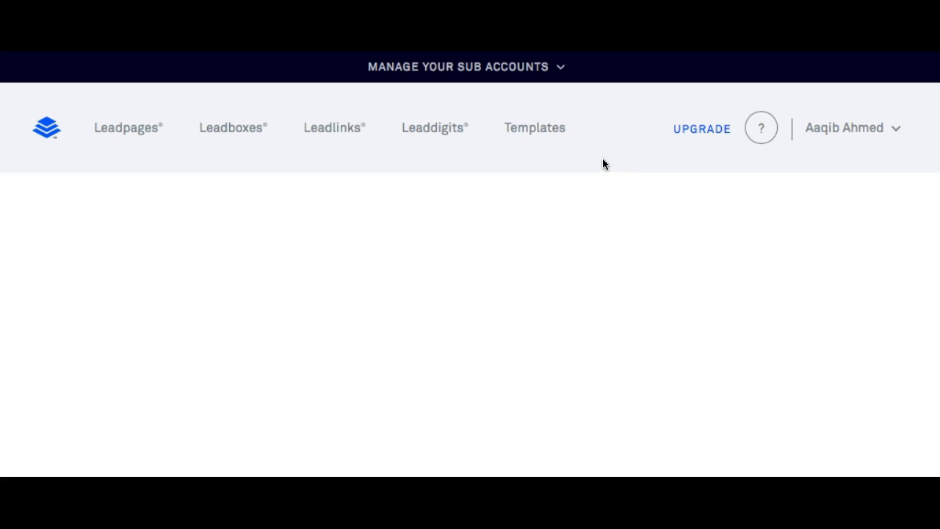
# Permanently delete the Muslimkid page from the page list.
pyautogui.scroll(-3, 247, 331)
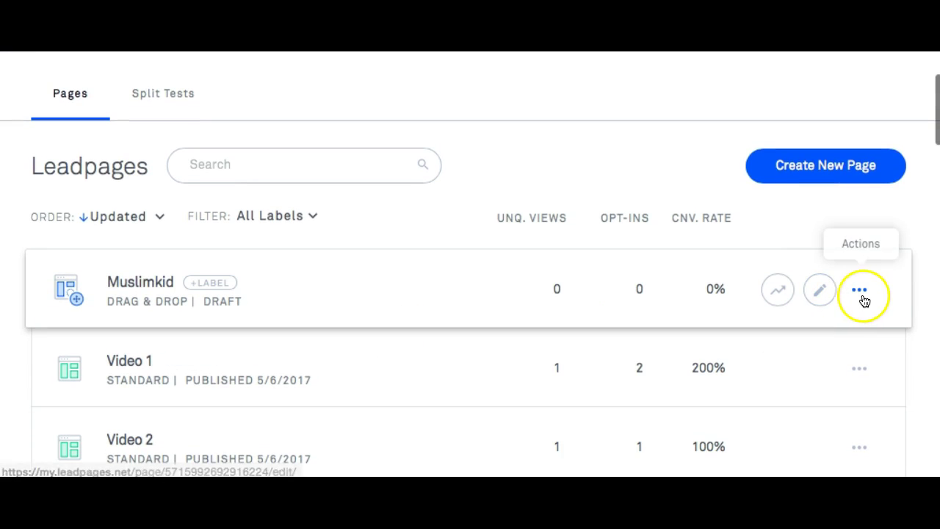
pyautogui.click(860, 286)
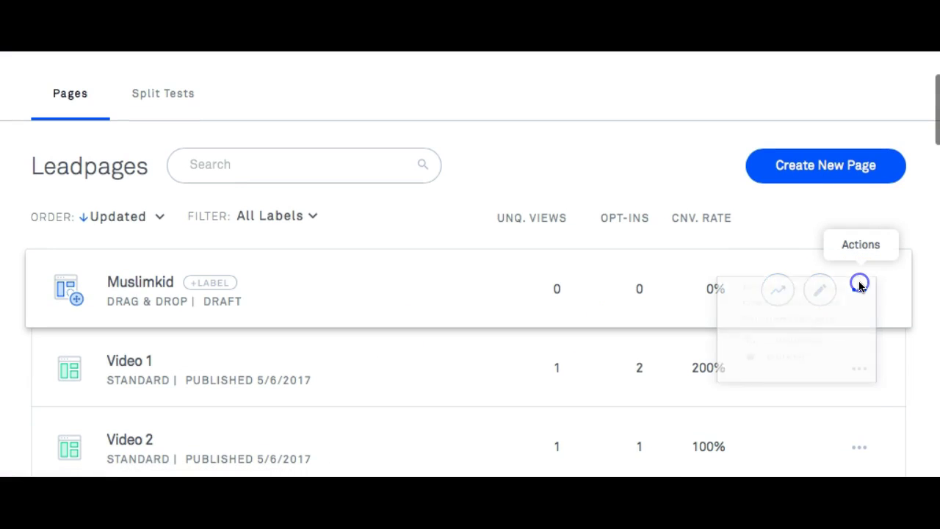
pyautogui.click(774, 451)
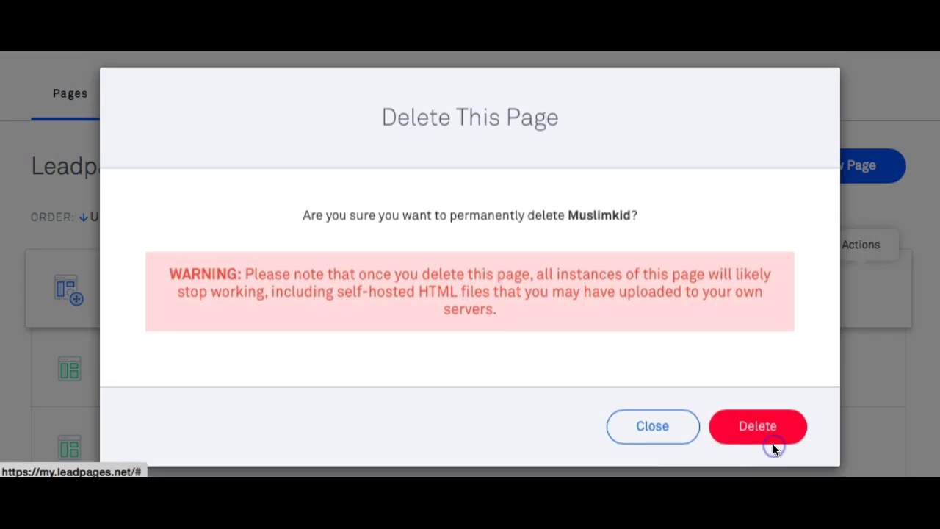
pyautogui.click(744, 437)
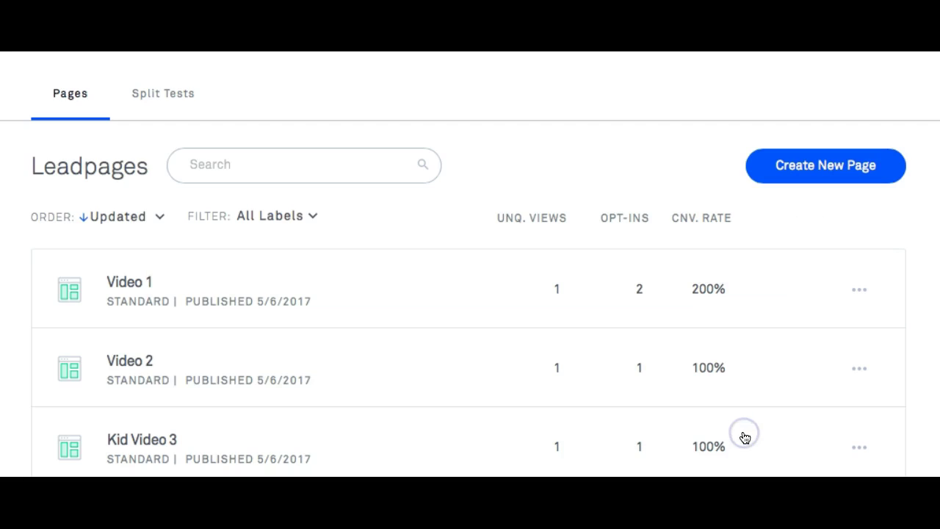
# Open the webinarx page from page 2 of the list in the editor.
pyautogui.scroll(-10, 457, 358)
pyautogui.scroll(-10, 456, 365)
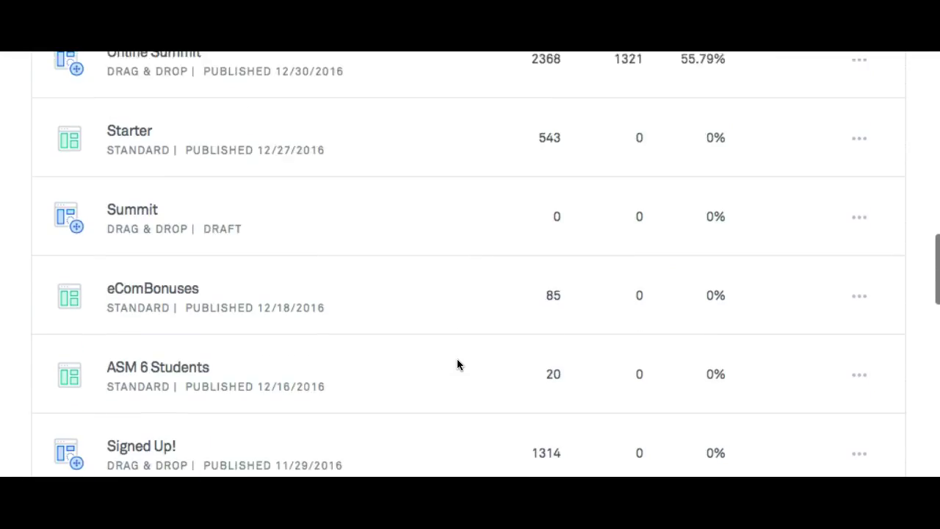
pyautogui.scroll(-7, 456, 361)
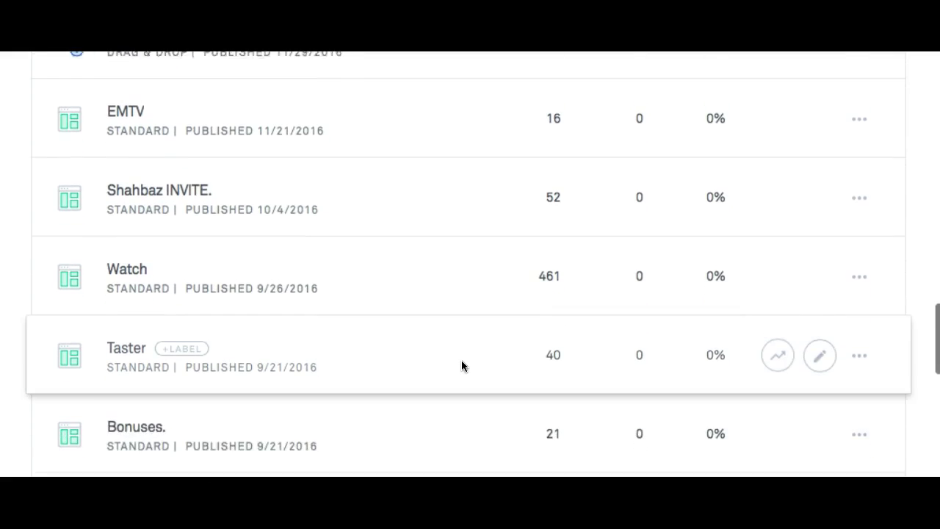
pyautogui.scroll(-1, 462, 362)
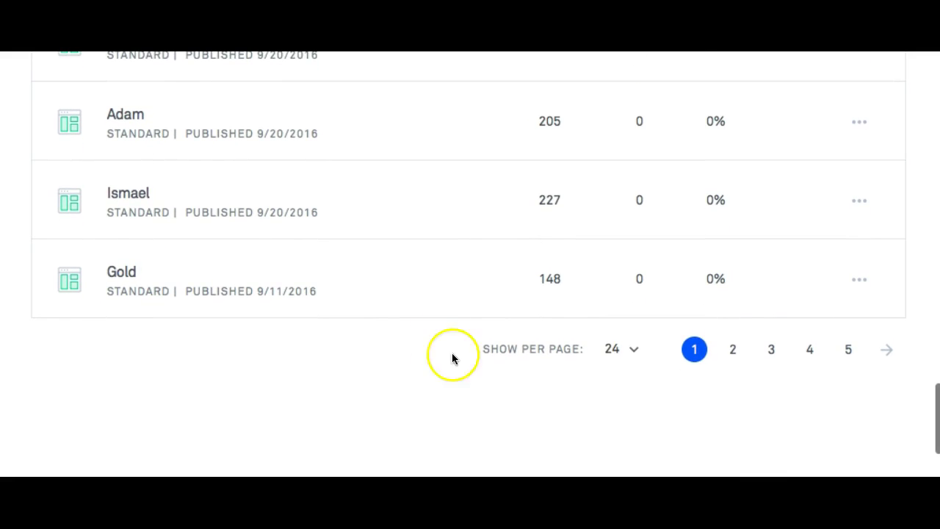
pyautogui.click(731, 347)
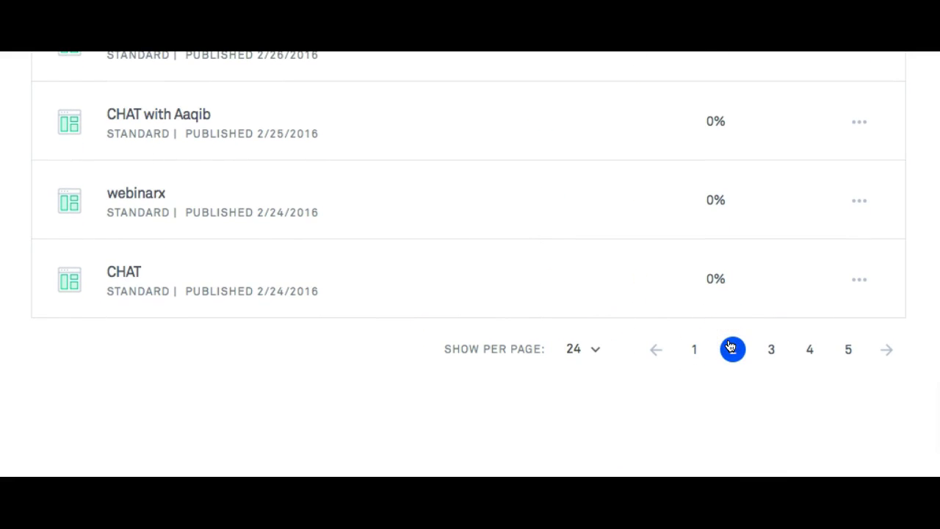
pyautogui.scroll(1, 323, 268)
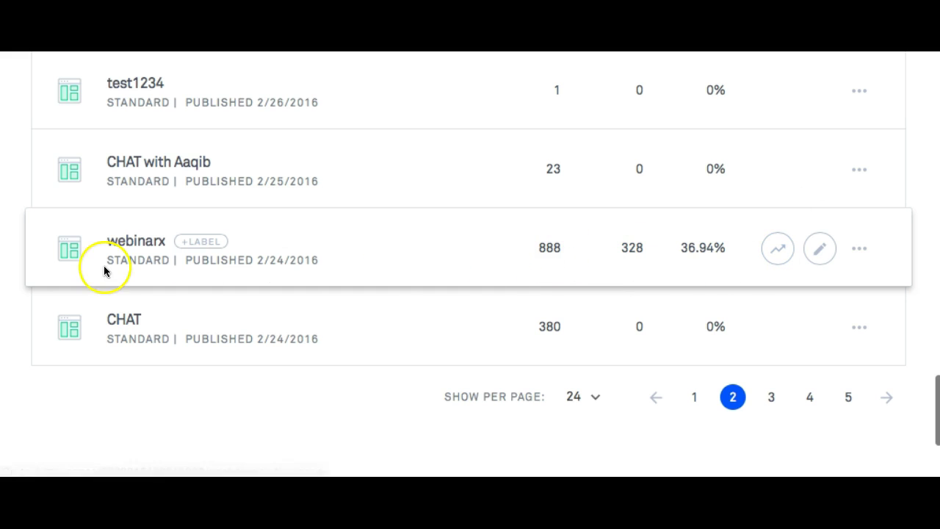
pyautogui.click(154, 246)
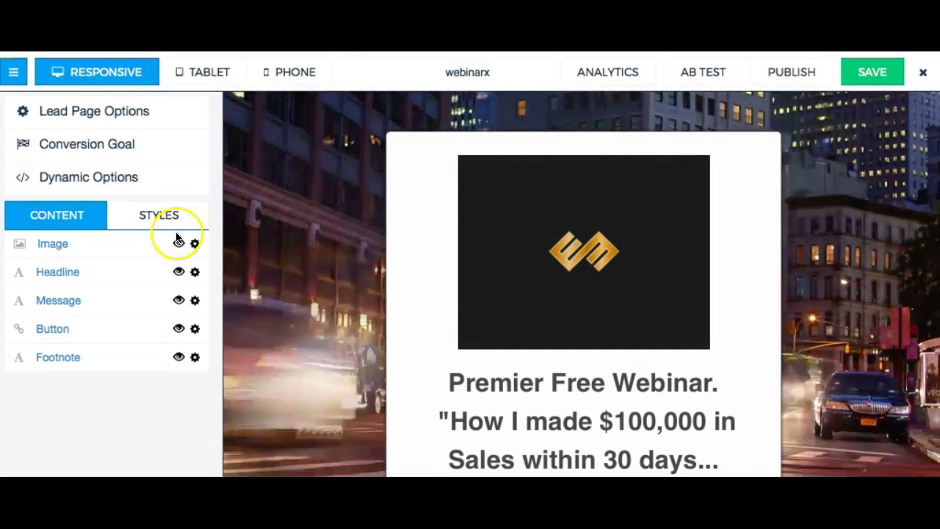
# Select the logo image above the headline and bring up its image options.
pyautogui.scroll(-5, 429, 277)
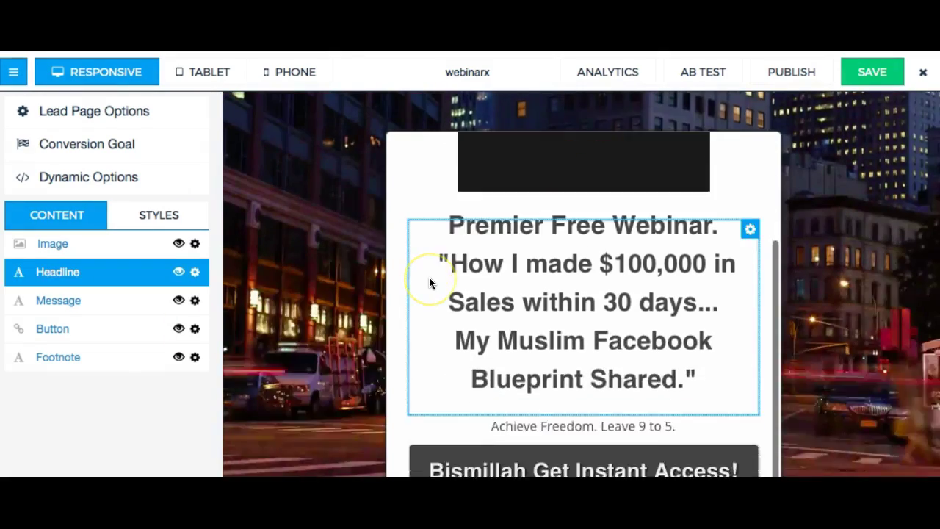
pyautogui.scroll(4, 519, 305)
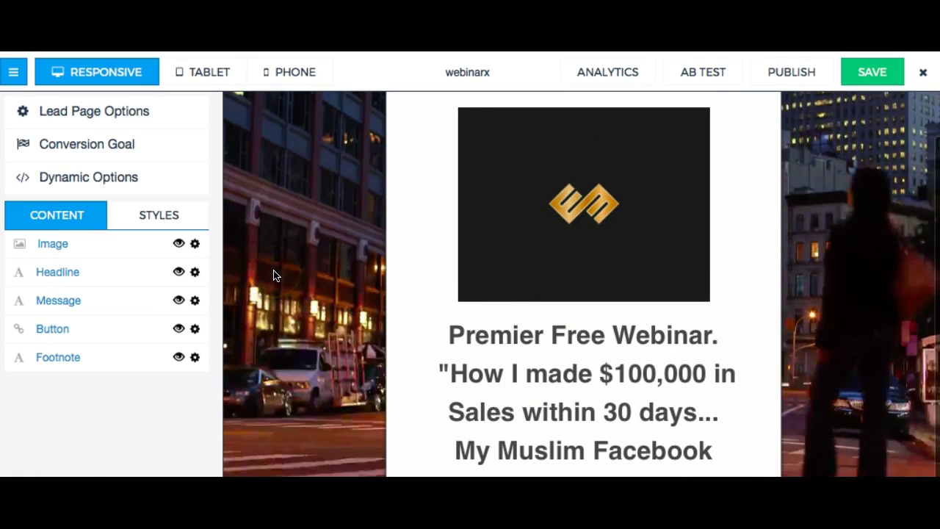
pyautogui.click(273, 274)
pyautogui.click(482, 268)
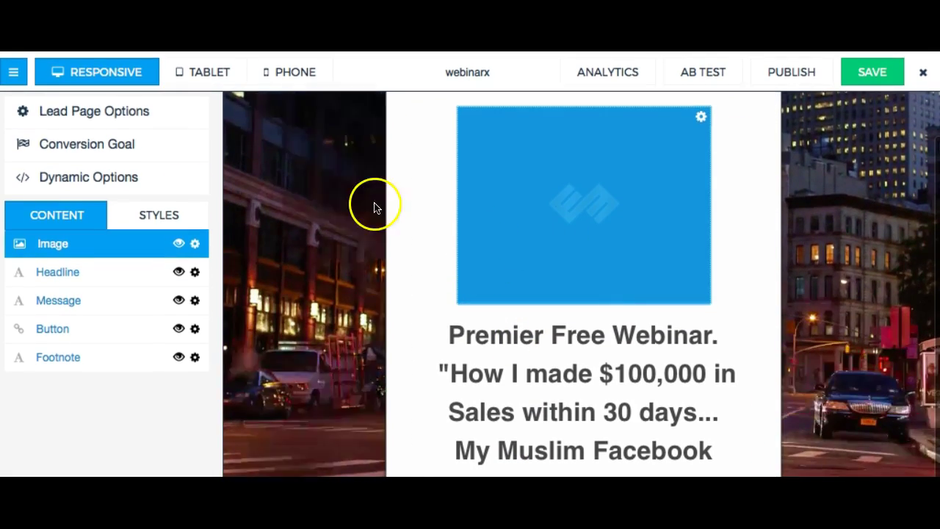
pyautogui.click(374, 203)
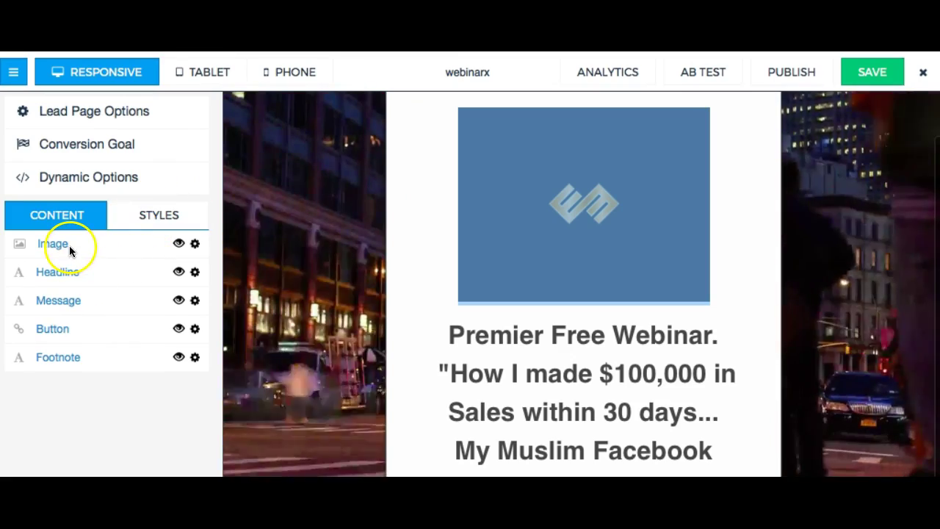
pyautogui.click(54, 246)
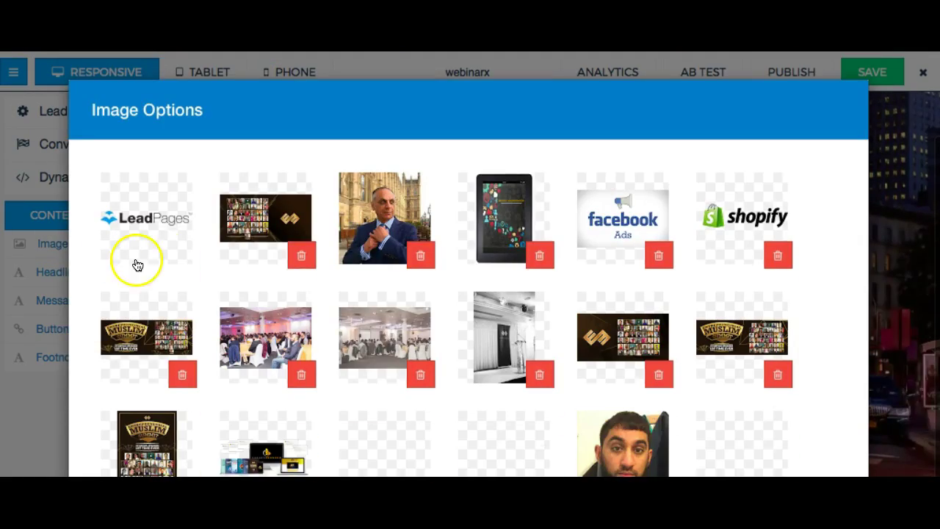
# Close the image library and open the Leadbox linked to the Get Instant Access button.
pyautogui.scroll(-5, 824, 171)
pyautogui.scroll(-2, 824, 171)
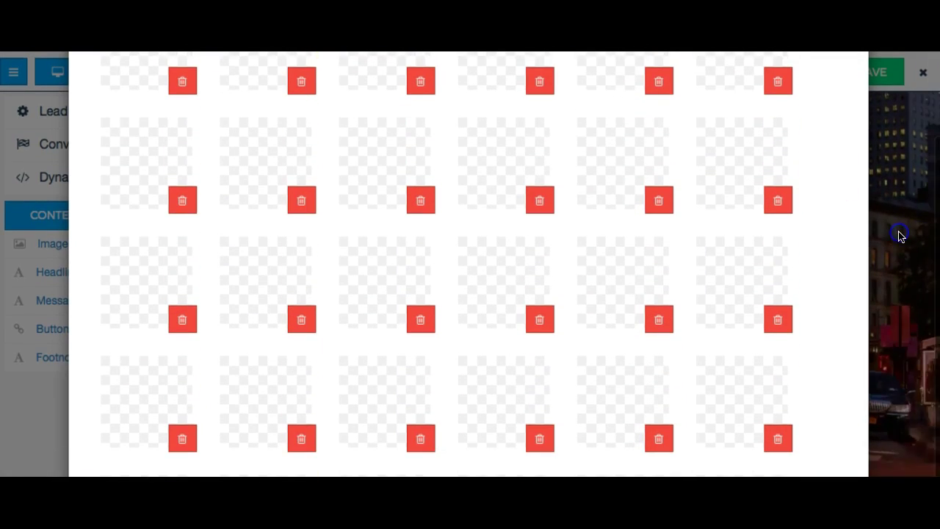
pyautogui.scroll(-5, 808, 331)
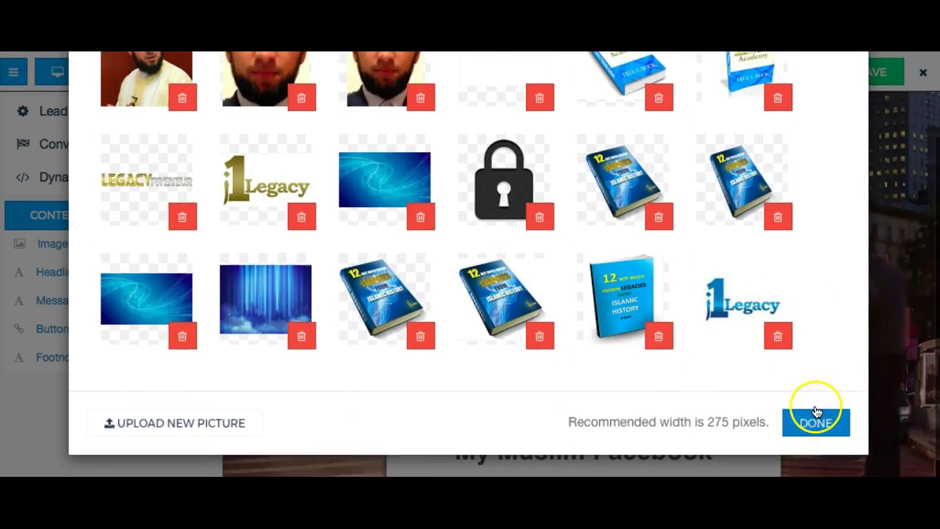
pyautogui.click(817, 413)
pyautogui.scroll(-3, 625, 374)
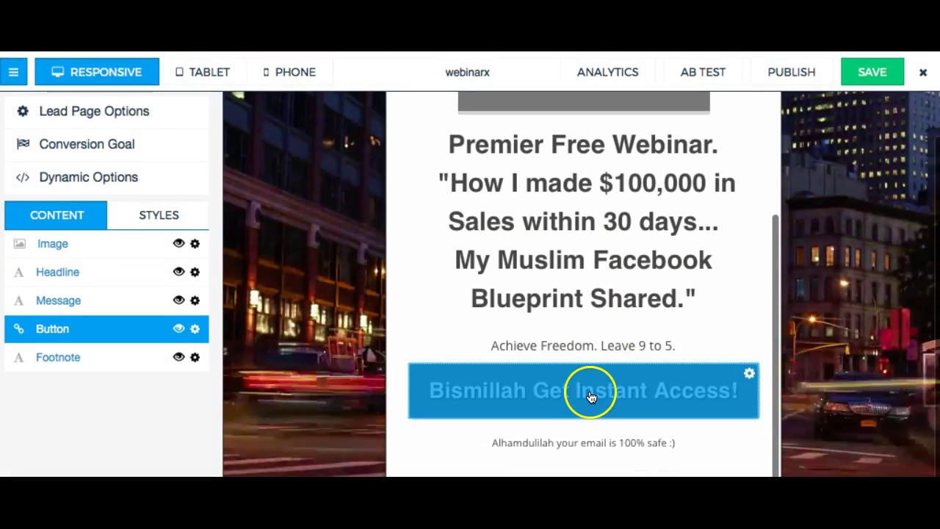
pyautogui.click(591, 397)
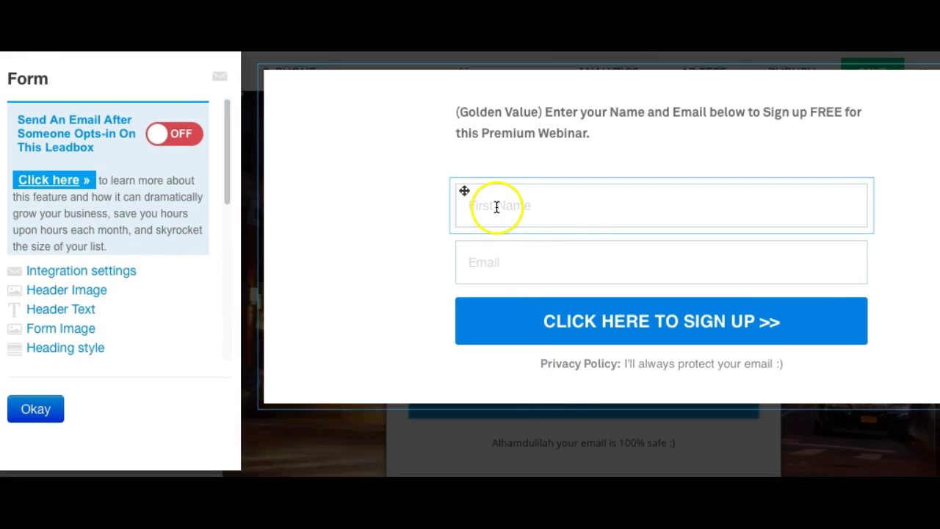
# Switch the opt-in form's integration from the broken InfusionSoft connection to MailChimp.
pyautogui.click(569, 329)
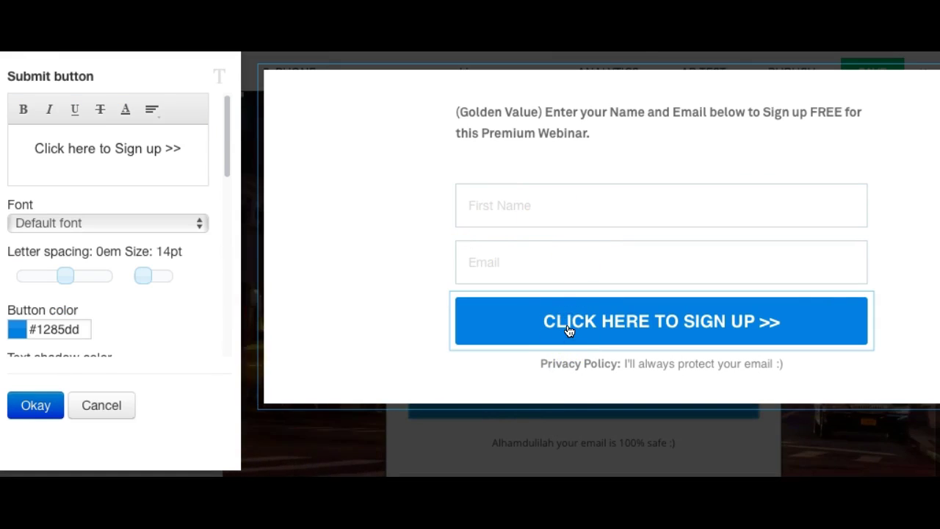
pyautogui.click(532, 206)
pyautogui.click(122, 406)
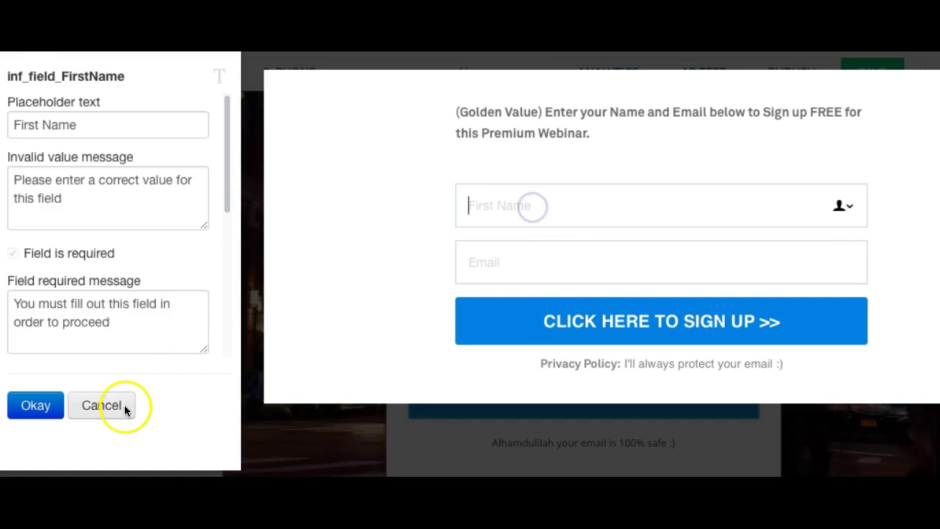
pyautogui.click(81, 272)
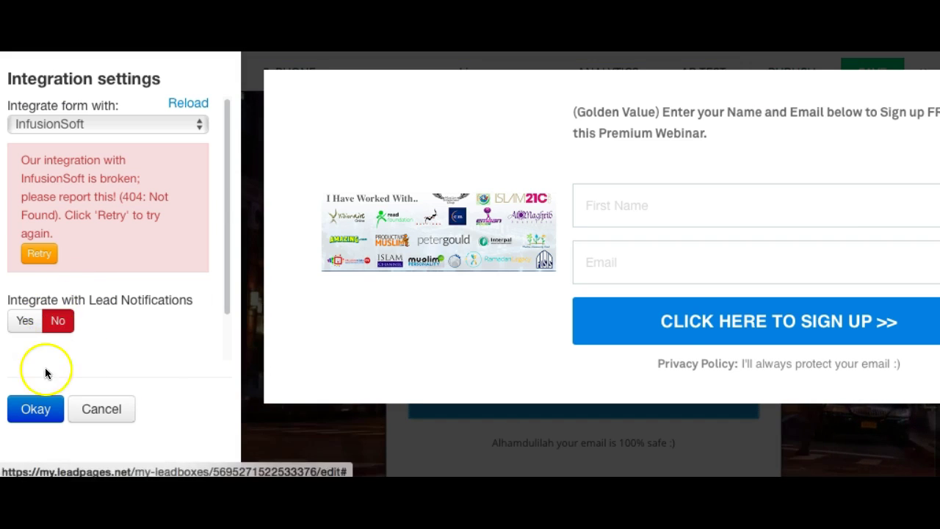
pyautogui.click(51, 261)
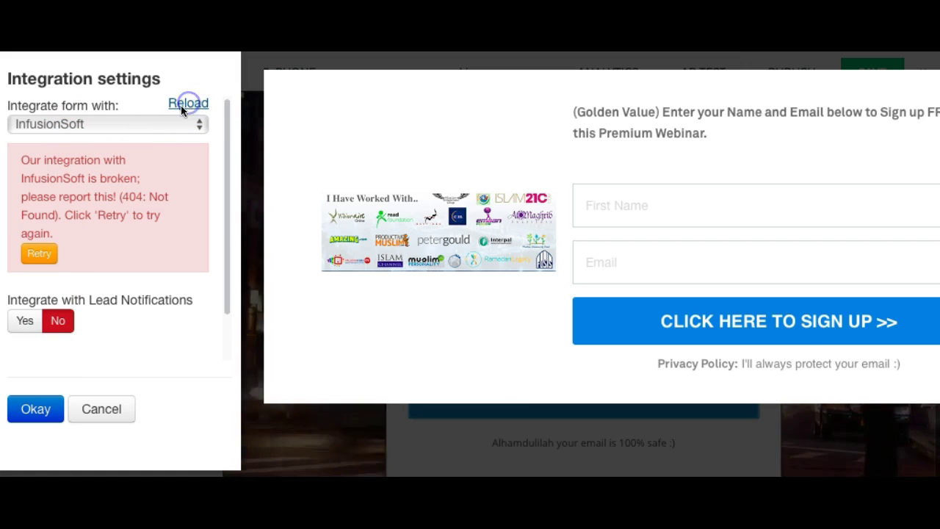
pyautogui.click(115, 125)
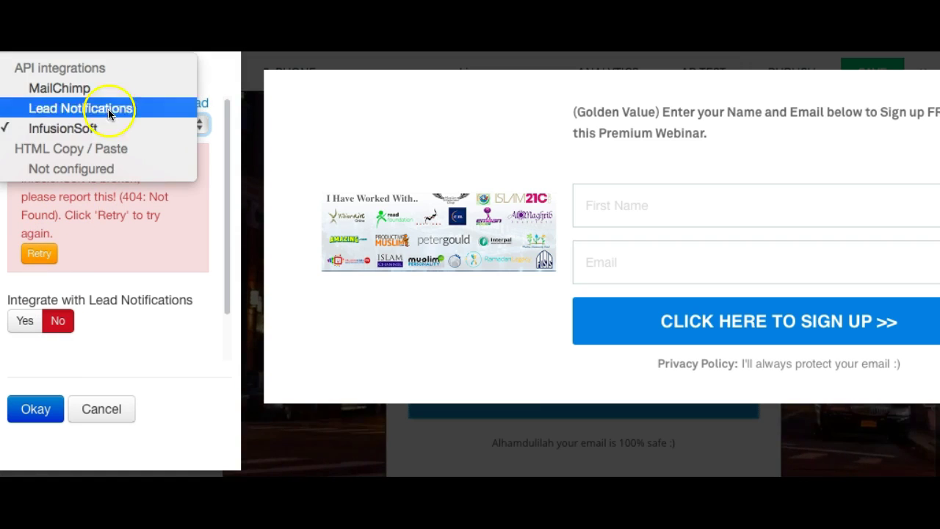
pyautogui.click(100, 89)
# Browse the MailChimp lists available for the form under Using.
pyautogui.click(79, 152)
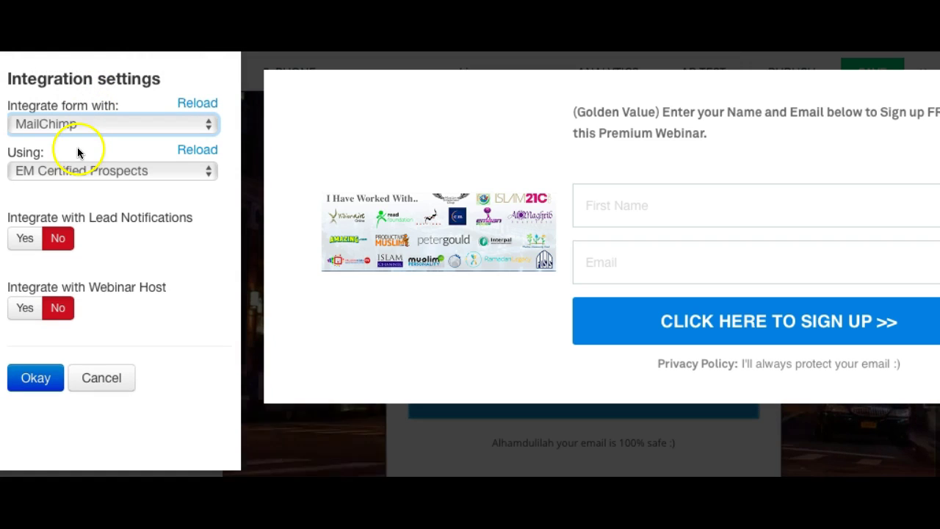
pyautogui.click(69, 171)
pyautogui.click(216, 285)
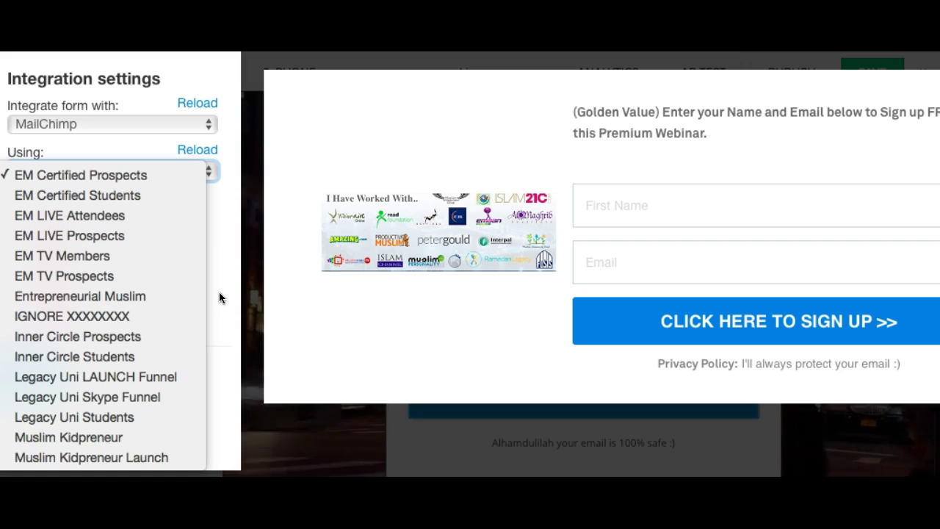
pyautogui.click(219, 295)
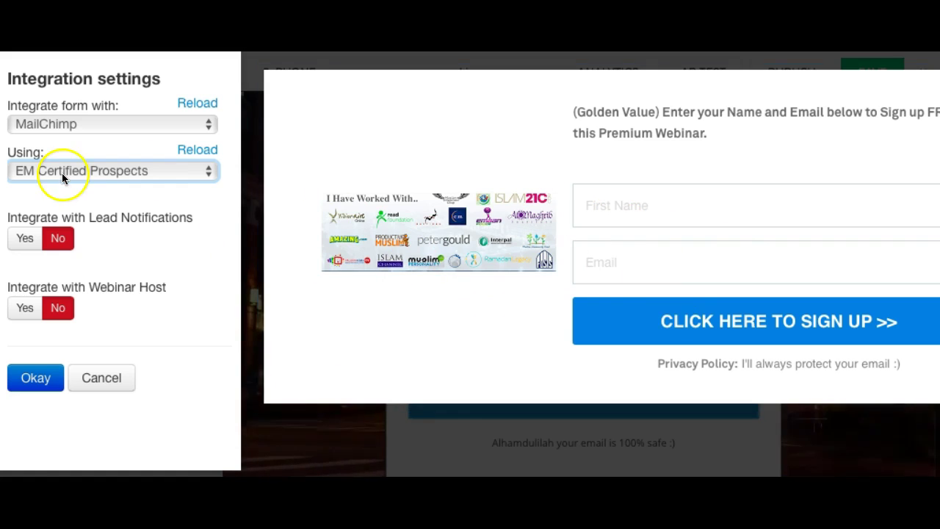
# Keep EM Certified Prospects as the list, verify it, and close the Leadbox editor.
pyautogui.click(676, 325)
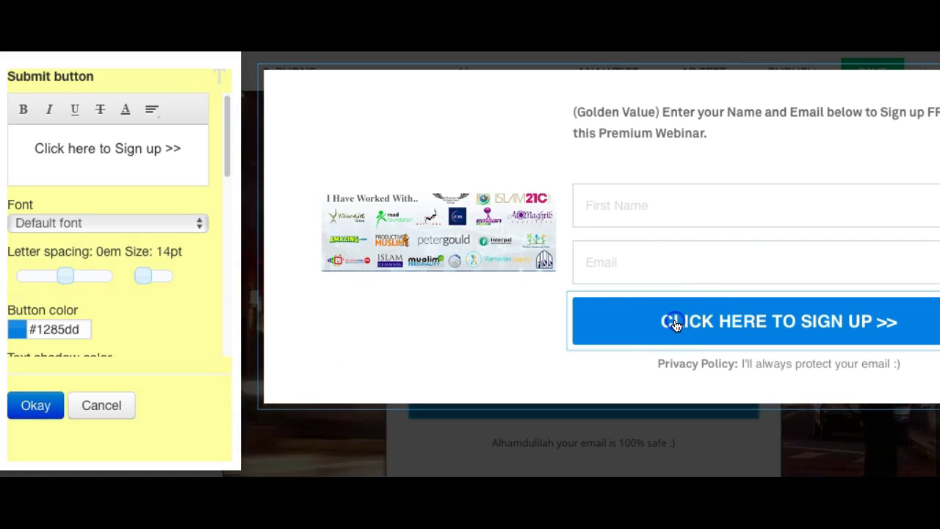
pyautogui.click(108, 409)
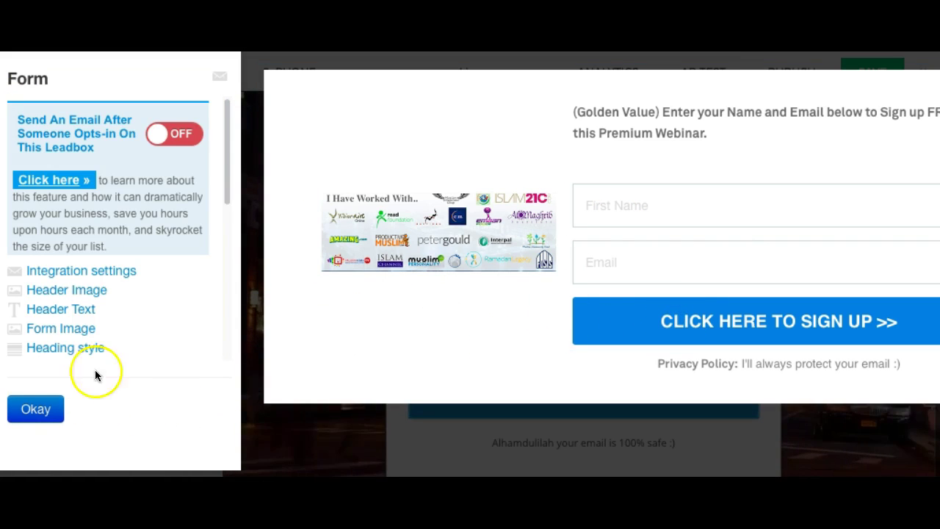
pyautogui.click(78, 270)
pyautogui.click(91, 174)
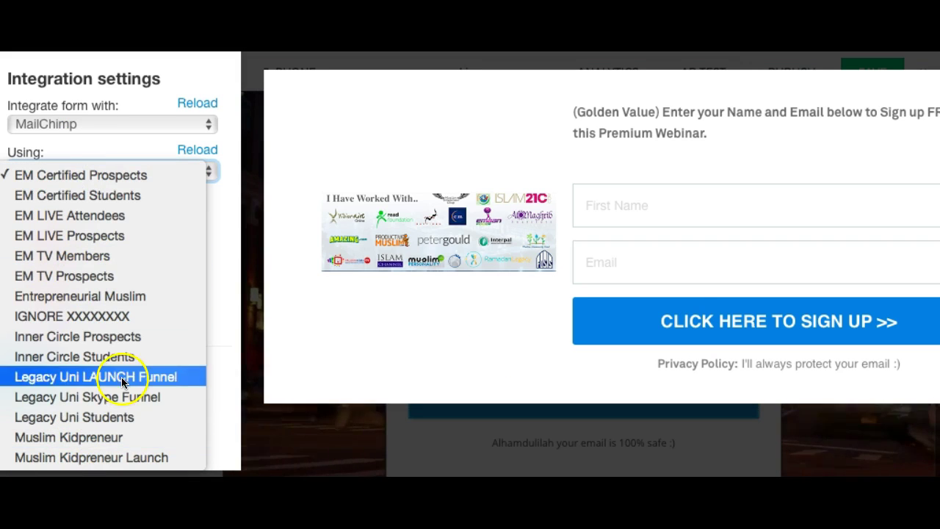
pyautogui.click(218, 317)
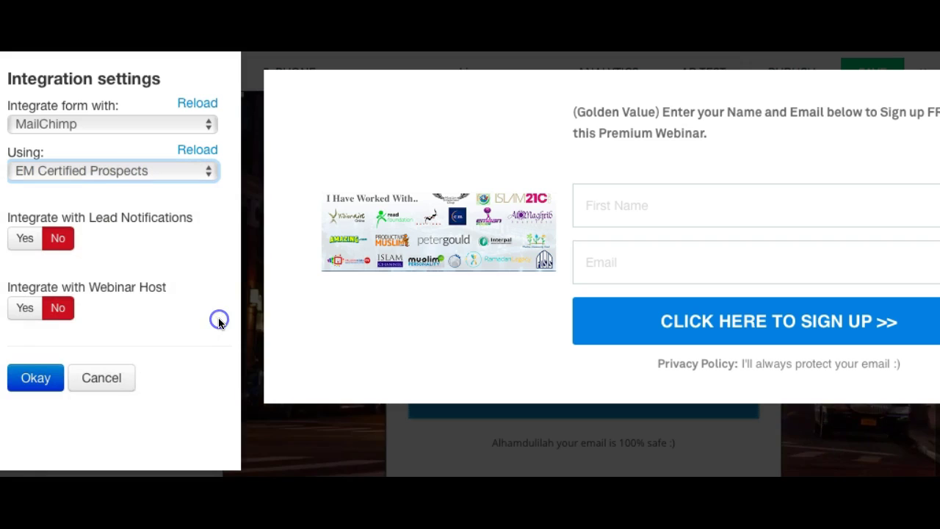
pyautogui.click(88, 376)
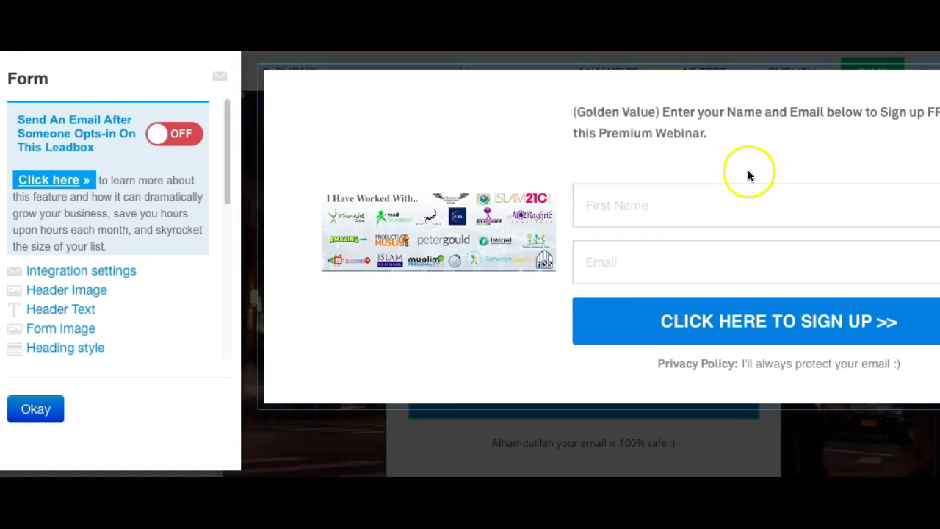
pyautogui.click(103, 270)
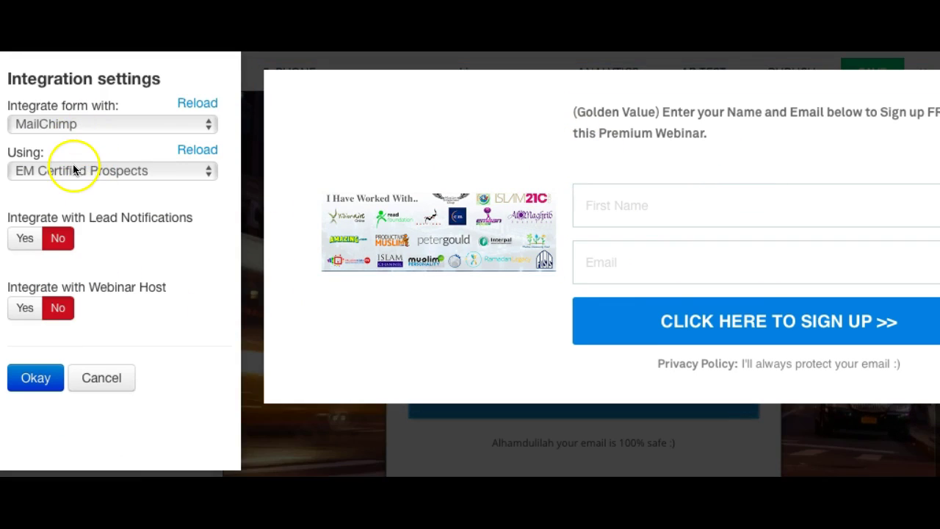
pyautogui.click(100, 378)
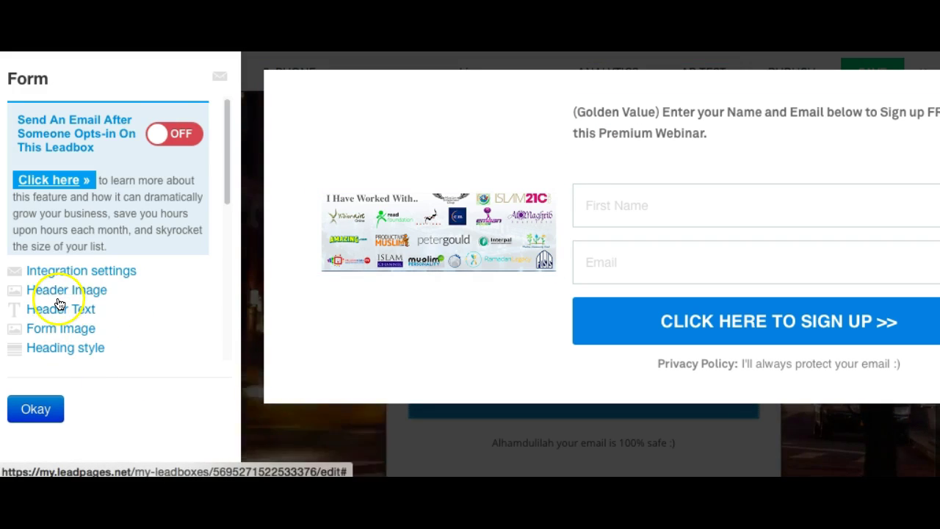
pyautogui.click(35, 406)
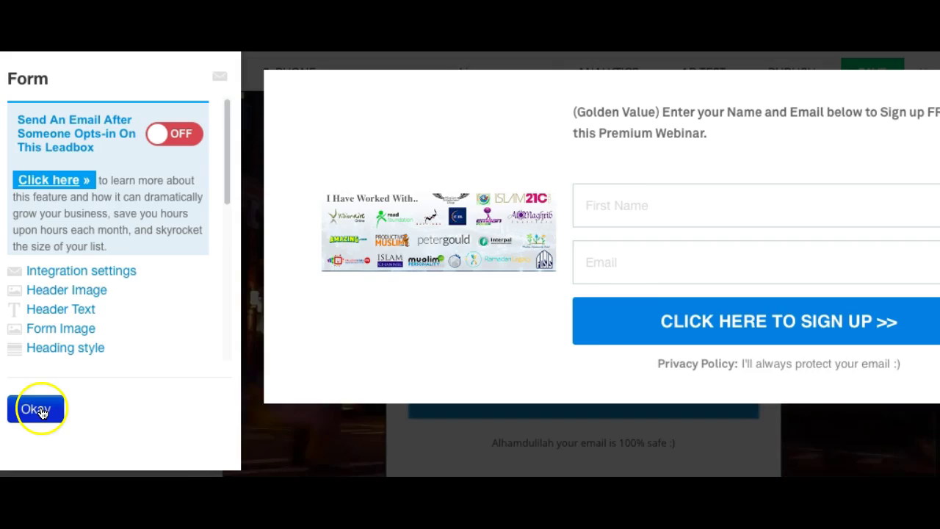
# Save the webinarx page, exit the editor, and scroll through the Leadpages page list.
pyautogui.click(598, 256)
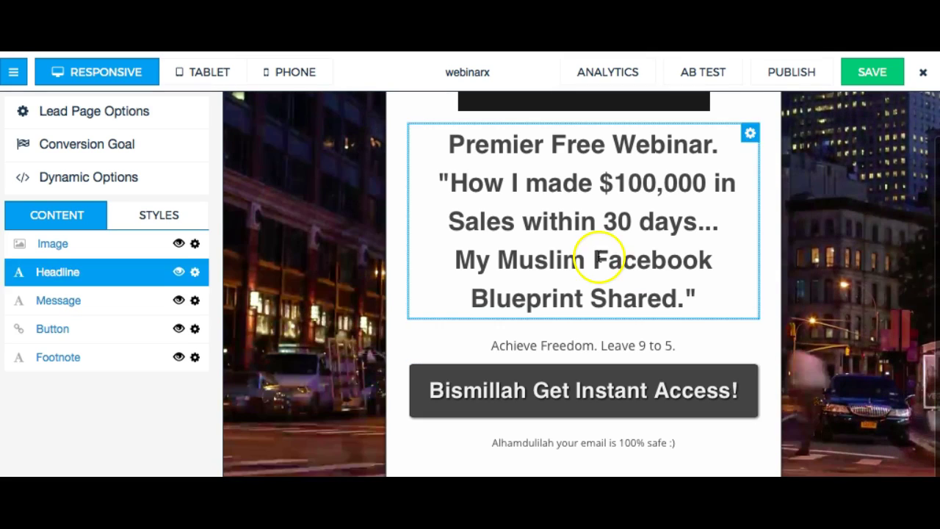
pyautogui.click(877, 87)
pyautogui.click(927, 72)
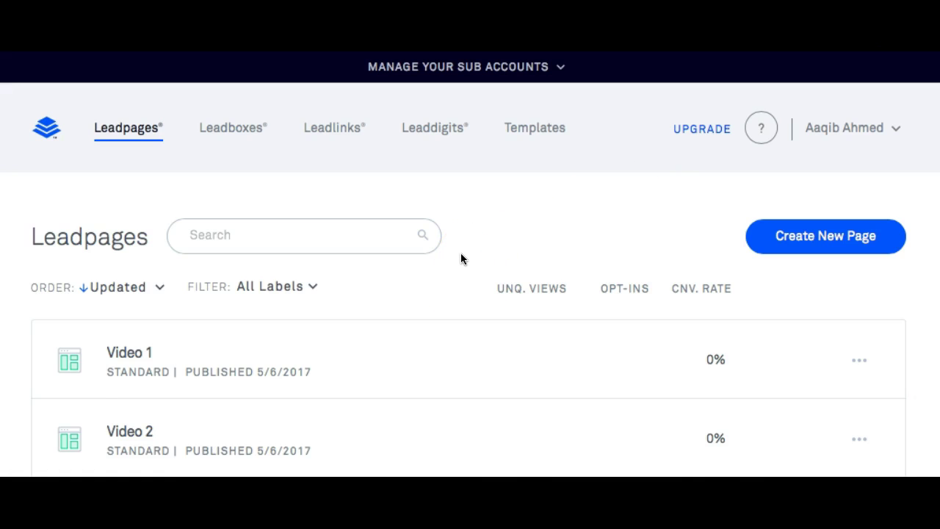
pyautogui.scroll(-5, 461, 258)
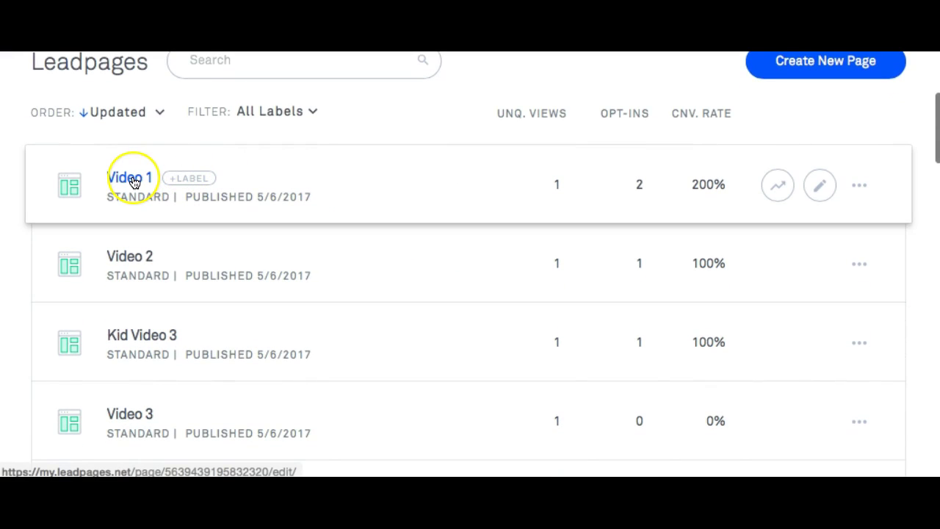
pyautogui.scroll(-5, 168, 292)
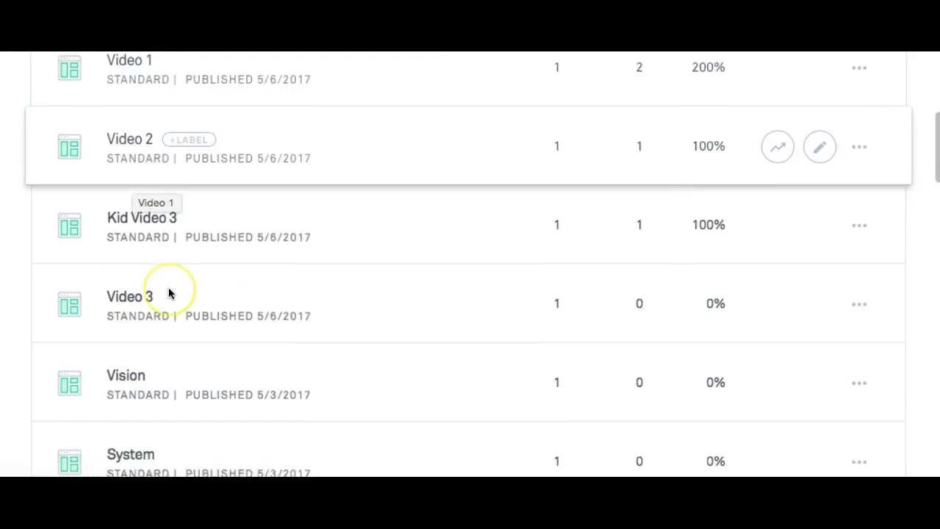
pyautogui.scroll(-5, 169, 293)
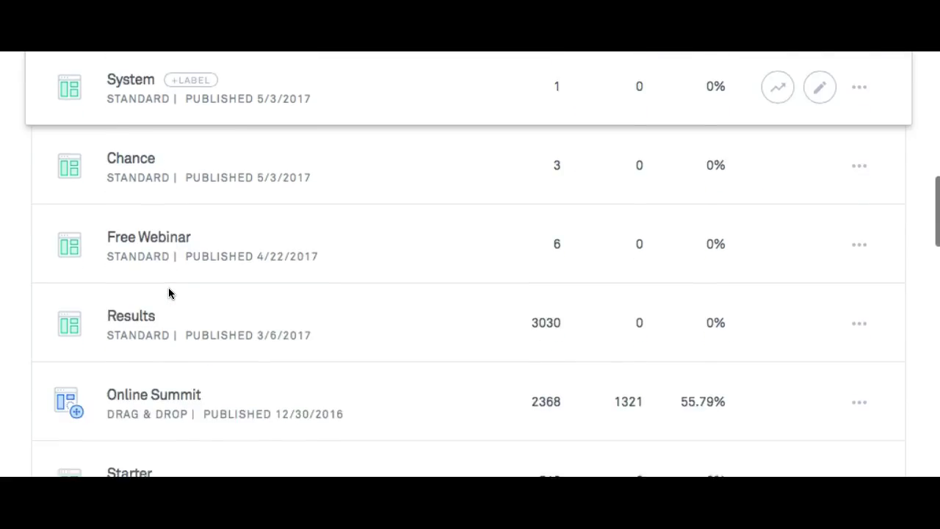
pyautogui.scroll(8, 169, 293)
pyautogui.scroll(4, 169, 294)
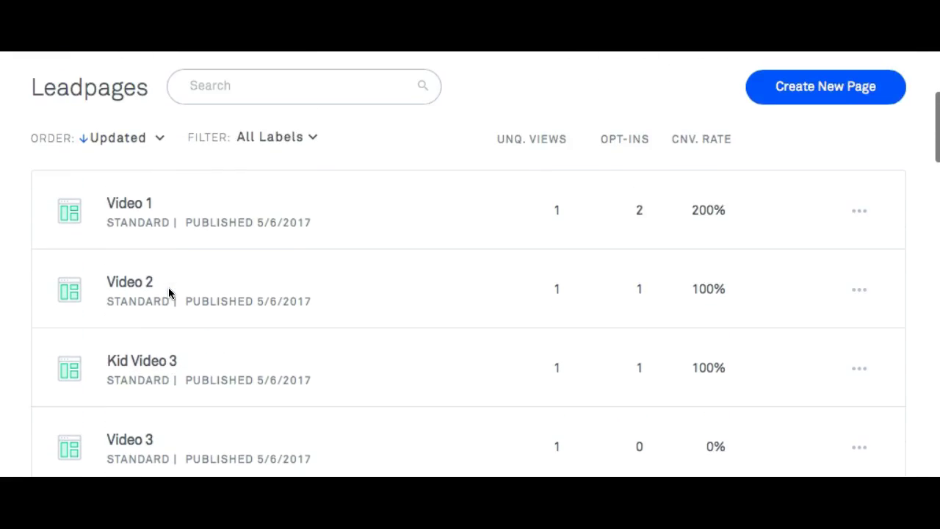